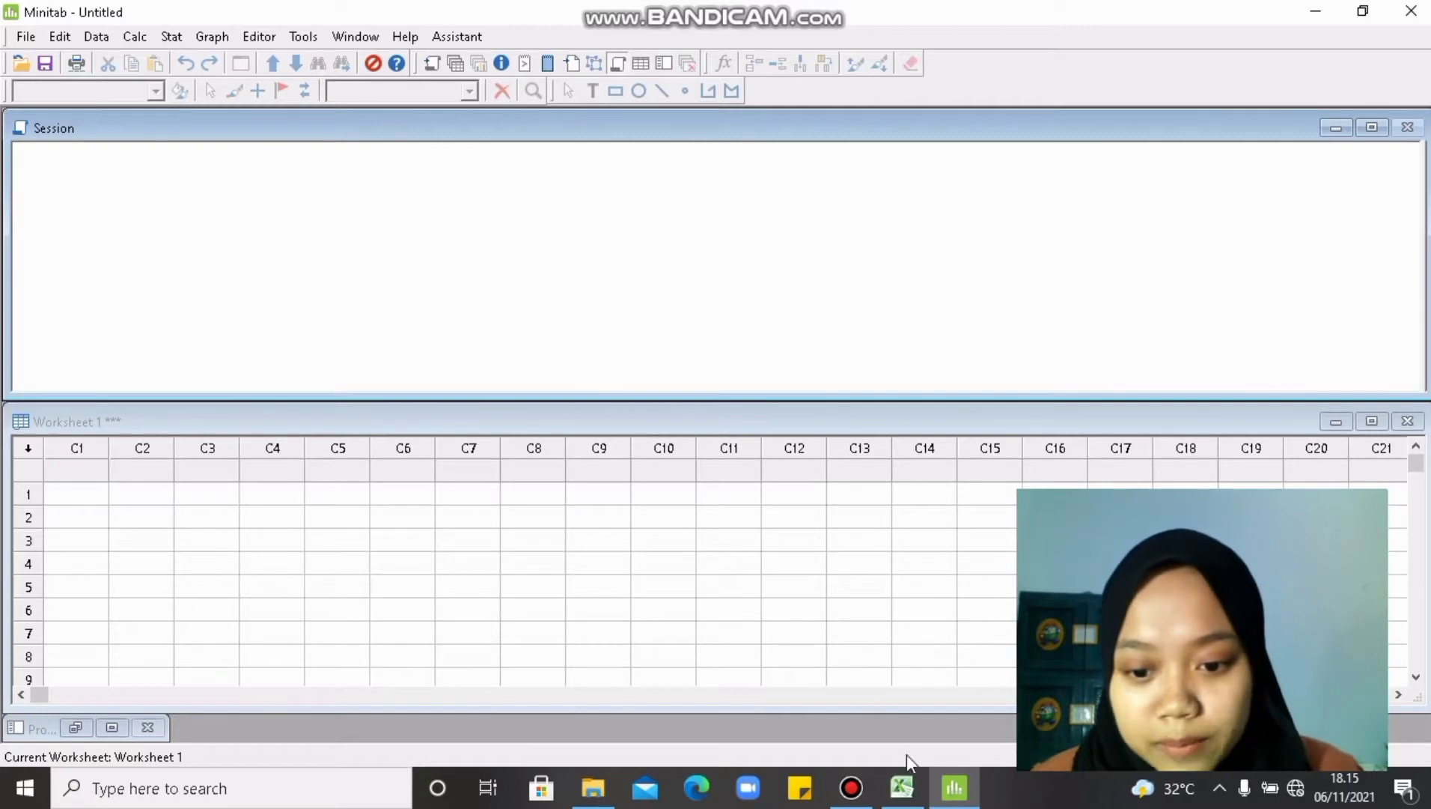
Switch to Excel to view the KASUS 1 source data, and return to Minitab.
mouse_move(902, 786)
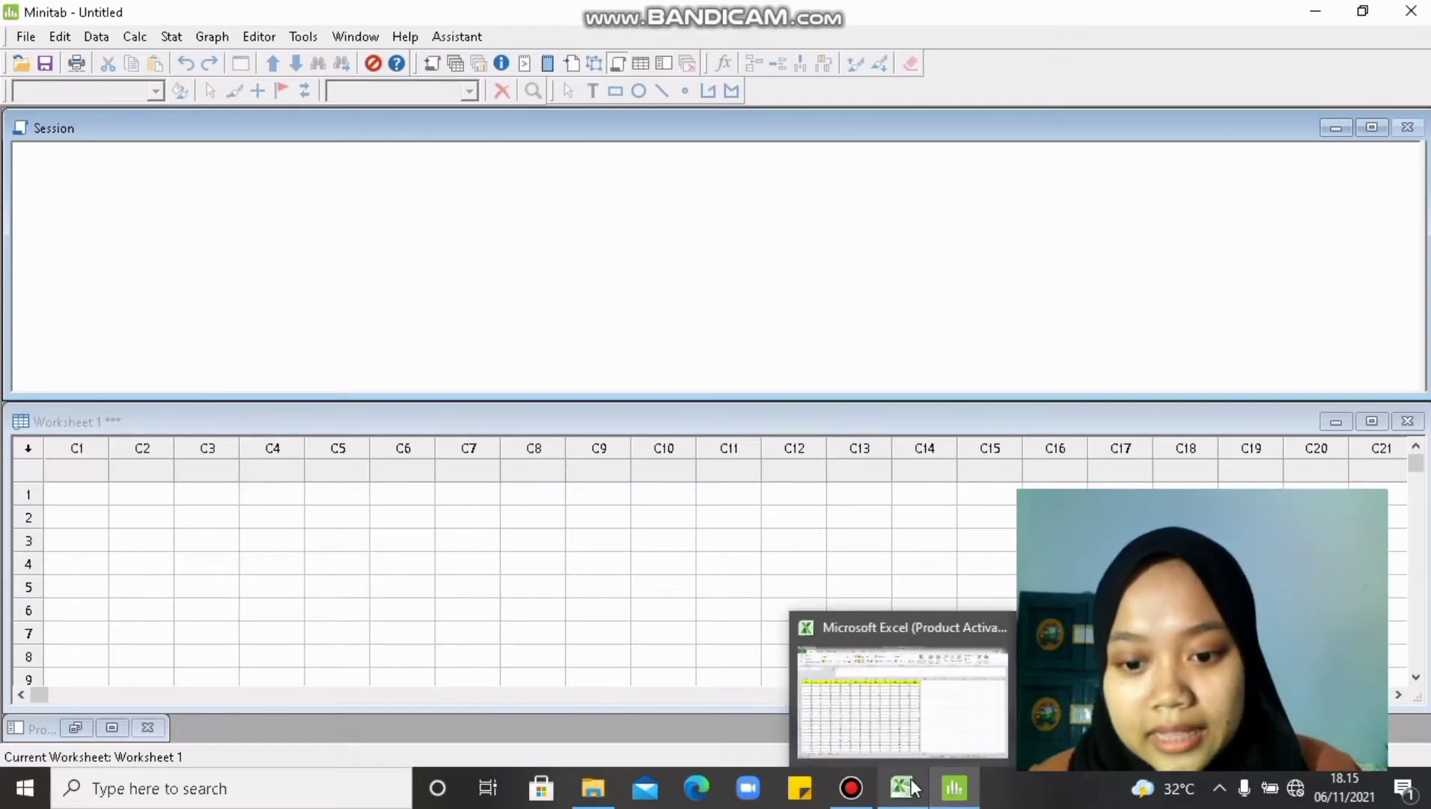
left_click(912, 685)
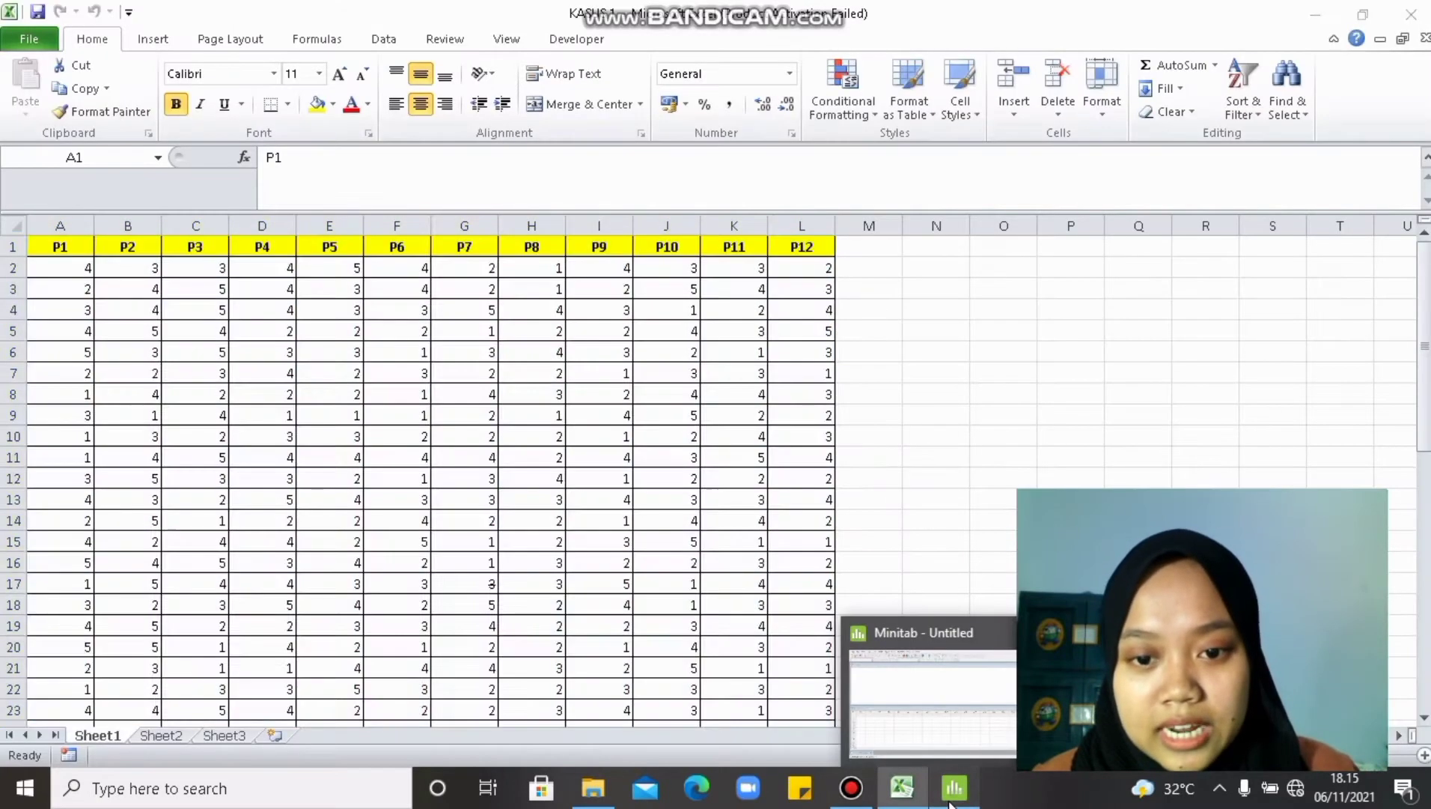
left_click(952, 790)
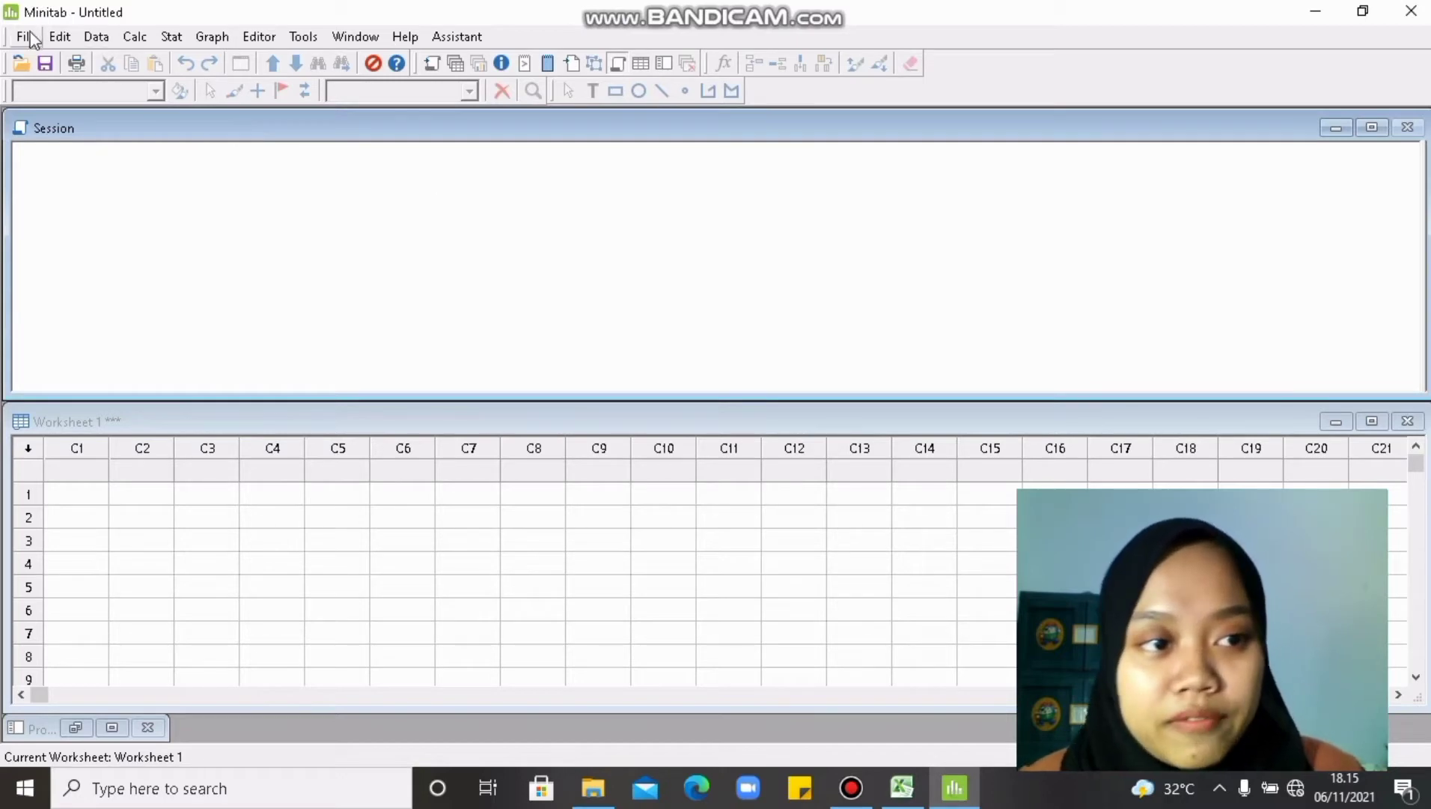
Open the Excel file KASUS 1 from the Penilitian Pendidikan folder inside Documents > Semester 5.
left_click(26, 37)
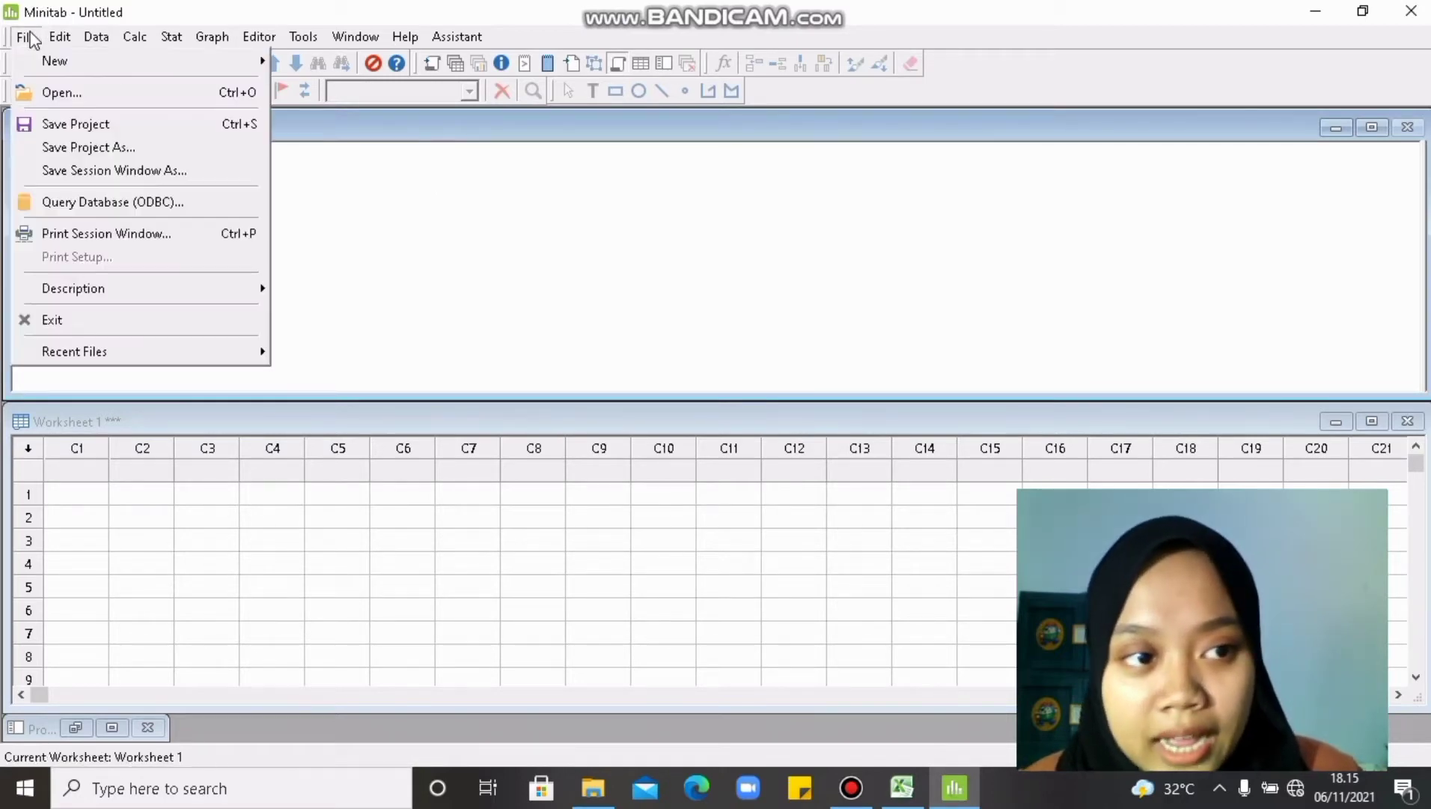
left_click(71, 93)
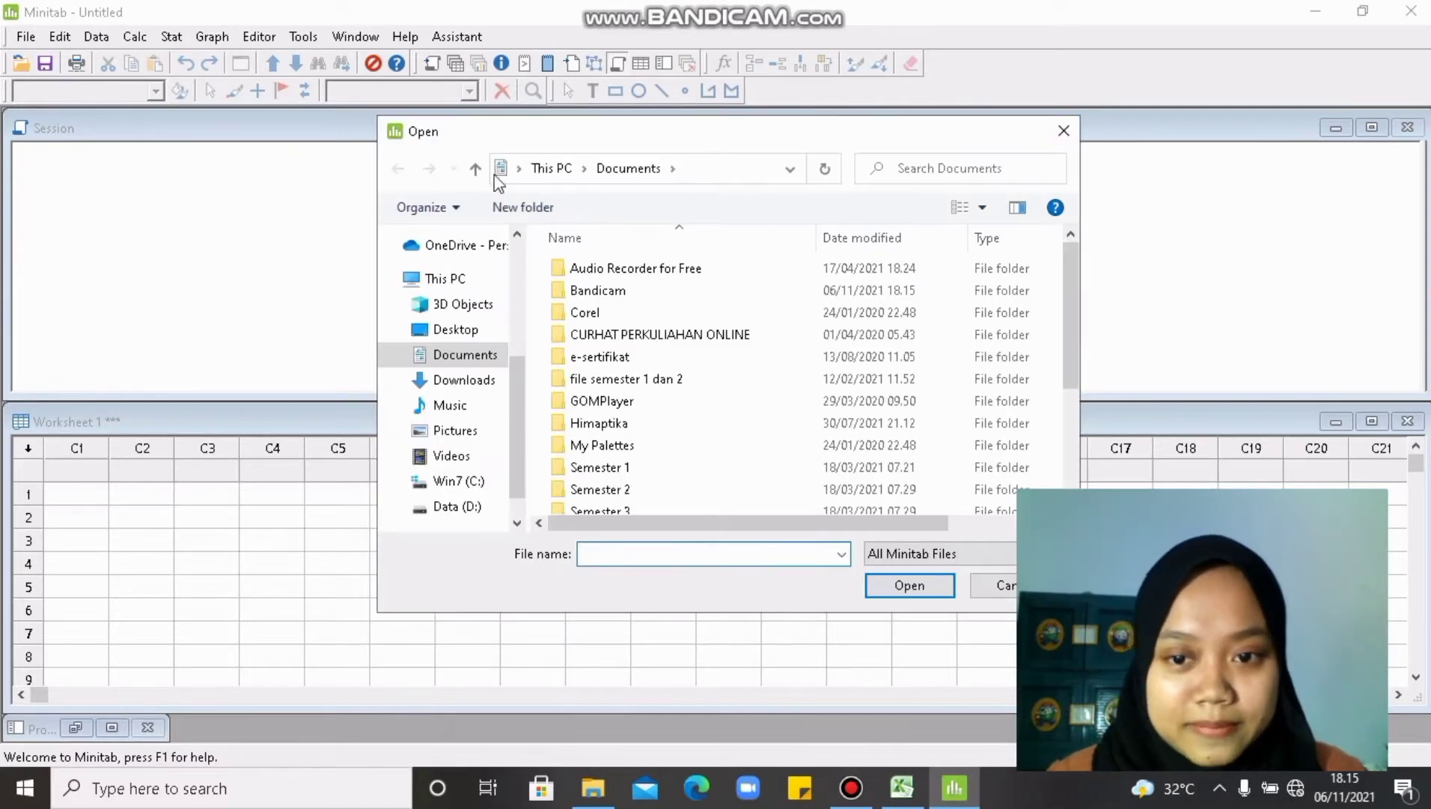
left_click_drag(1071, 322, 1067, 427)
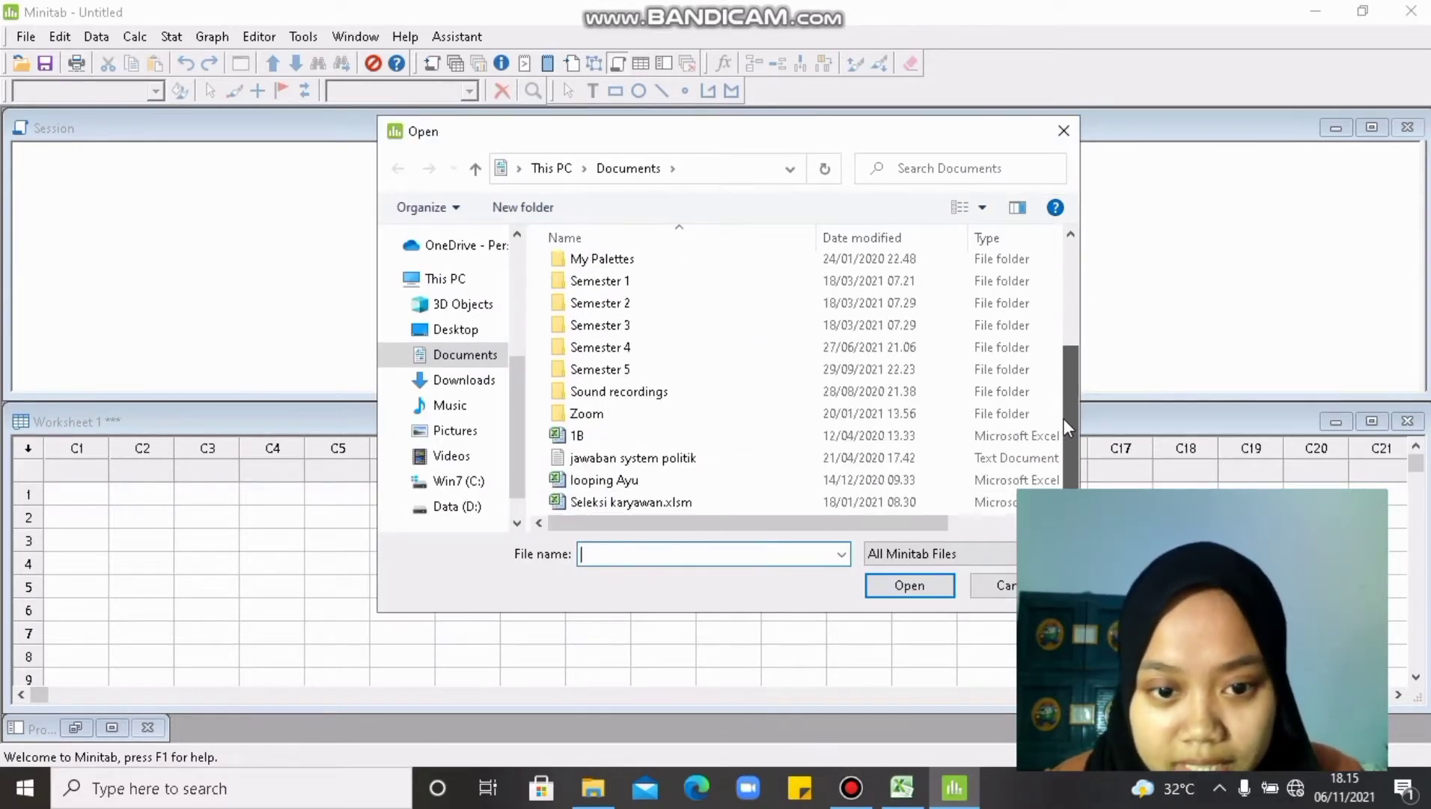
double_click(590, 372)
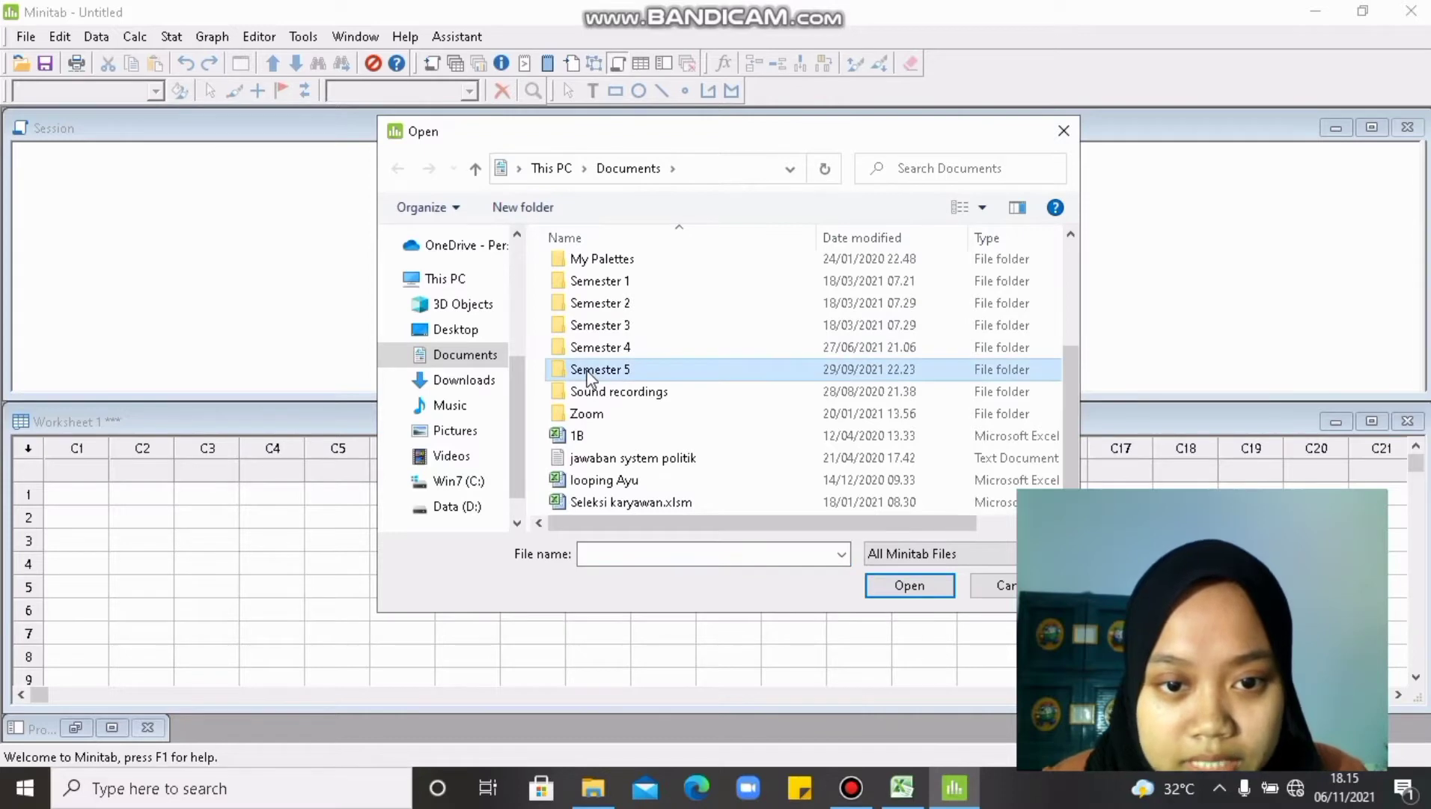
double_click(638, 357)
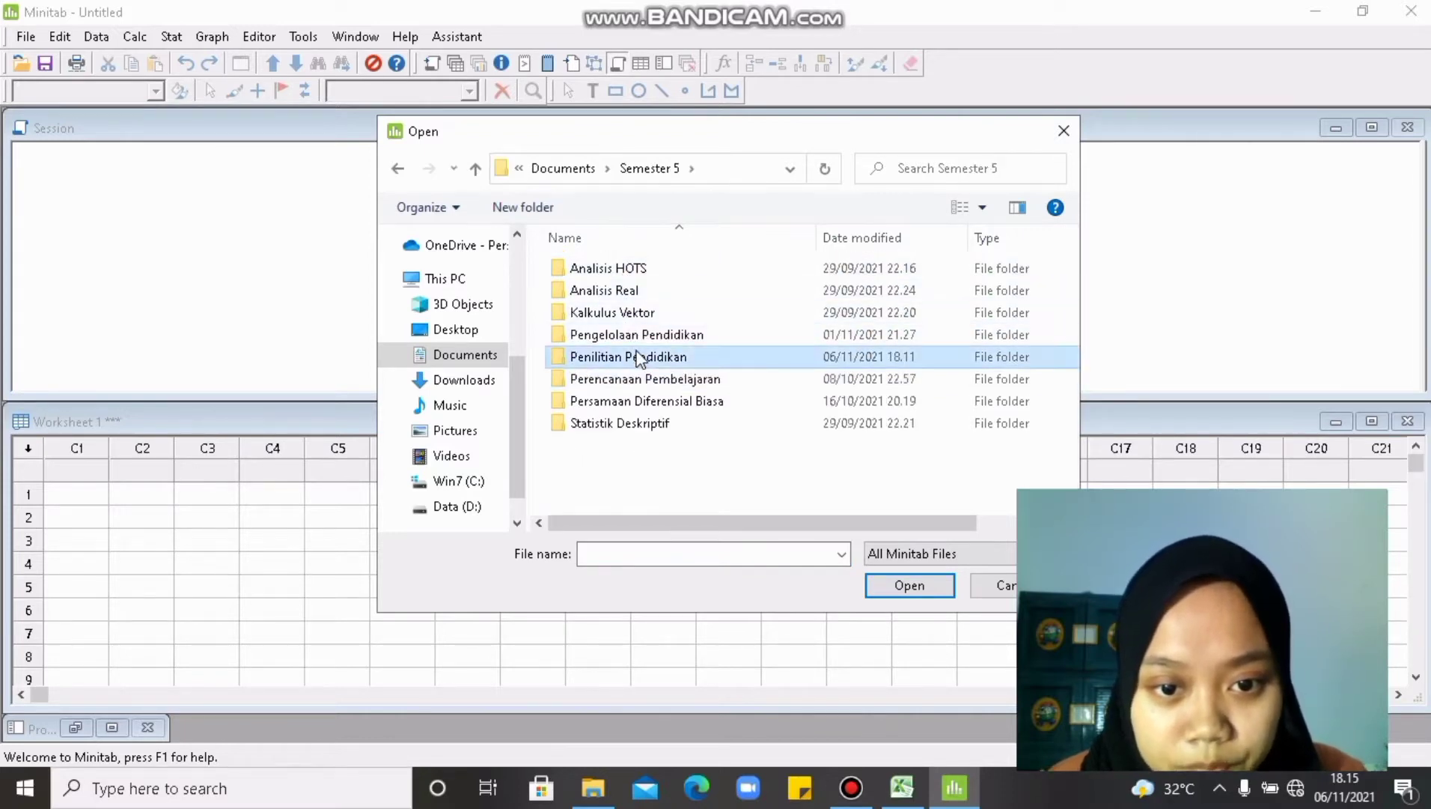
left_click(618, 322)
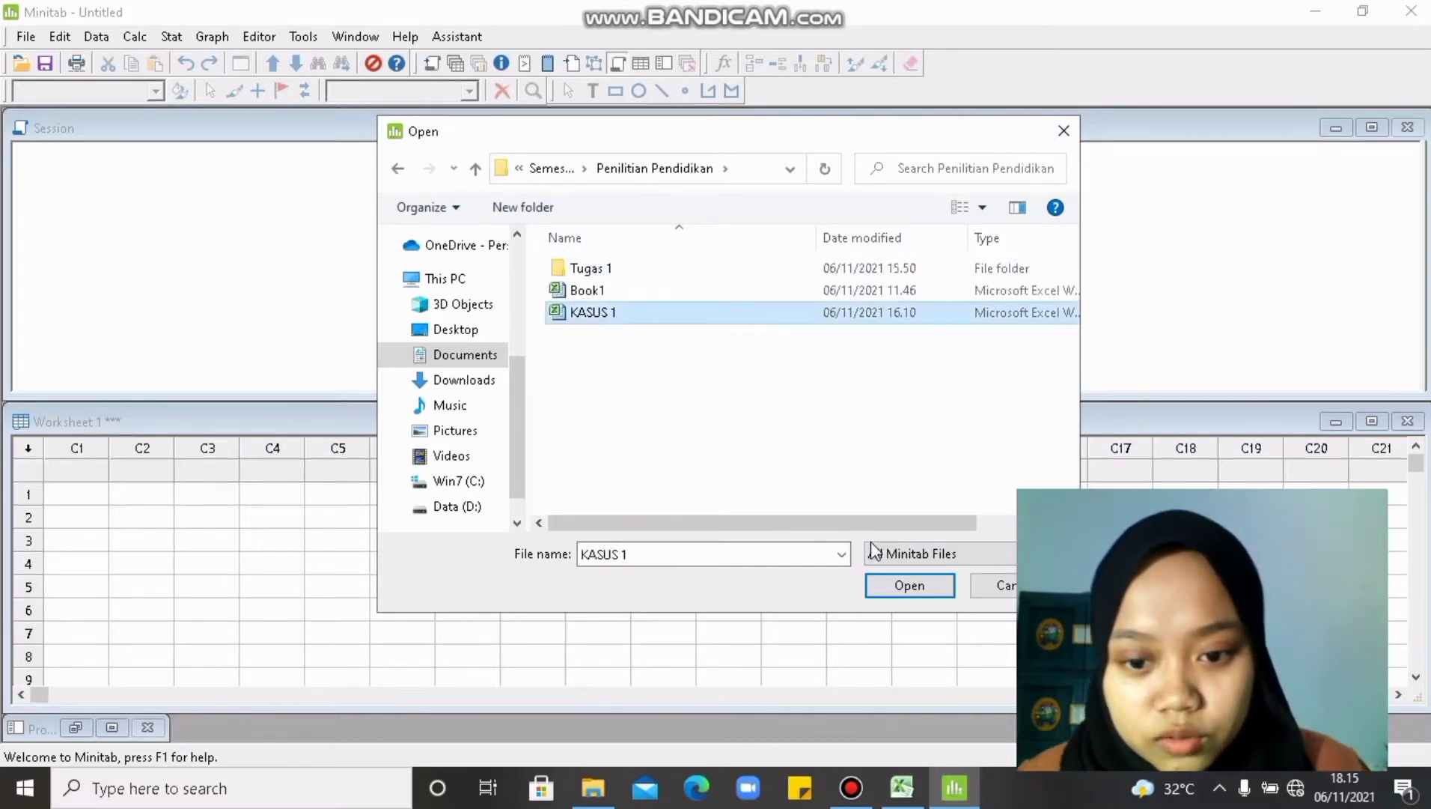
left_click(899, 586)
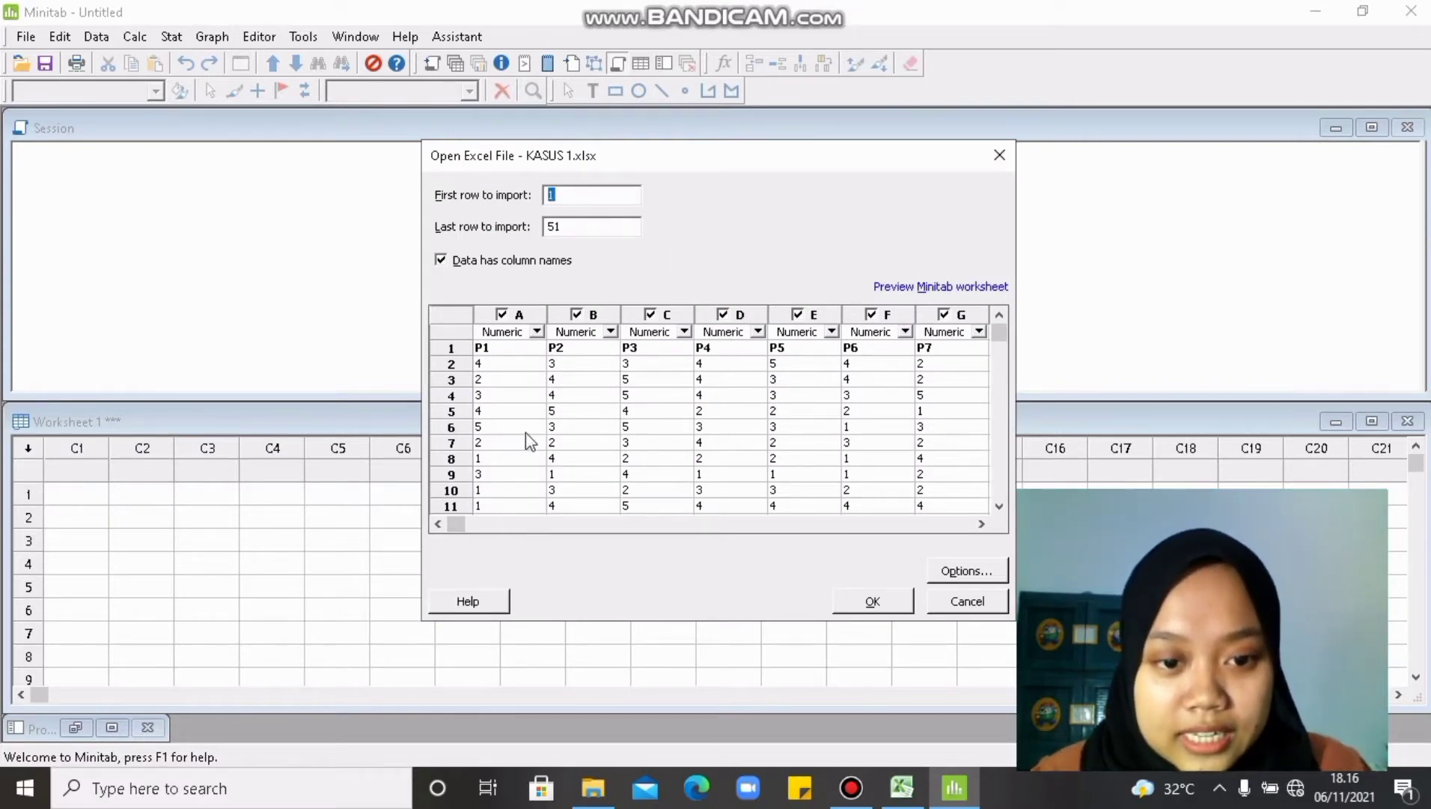
Import rows 1 to 51 of KASUS 1 with their column names into the current project.
left_click(530, 402)
left_click(490, 350)
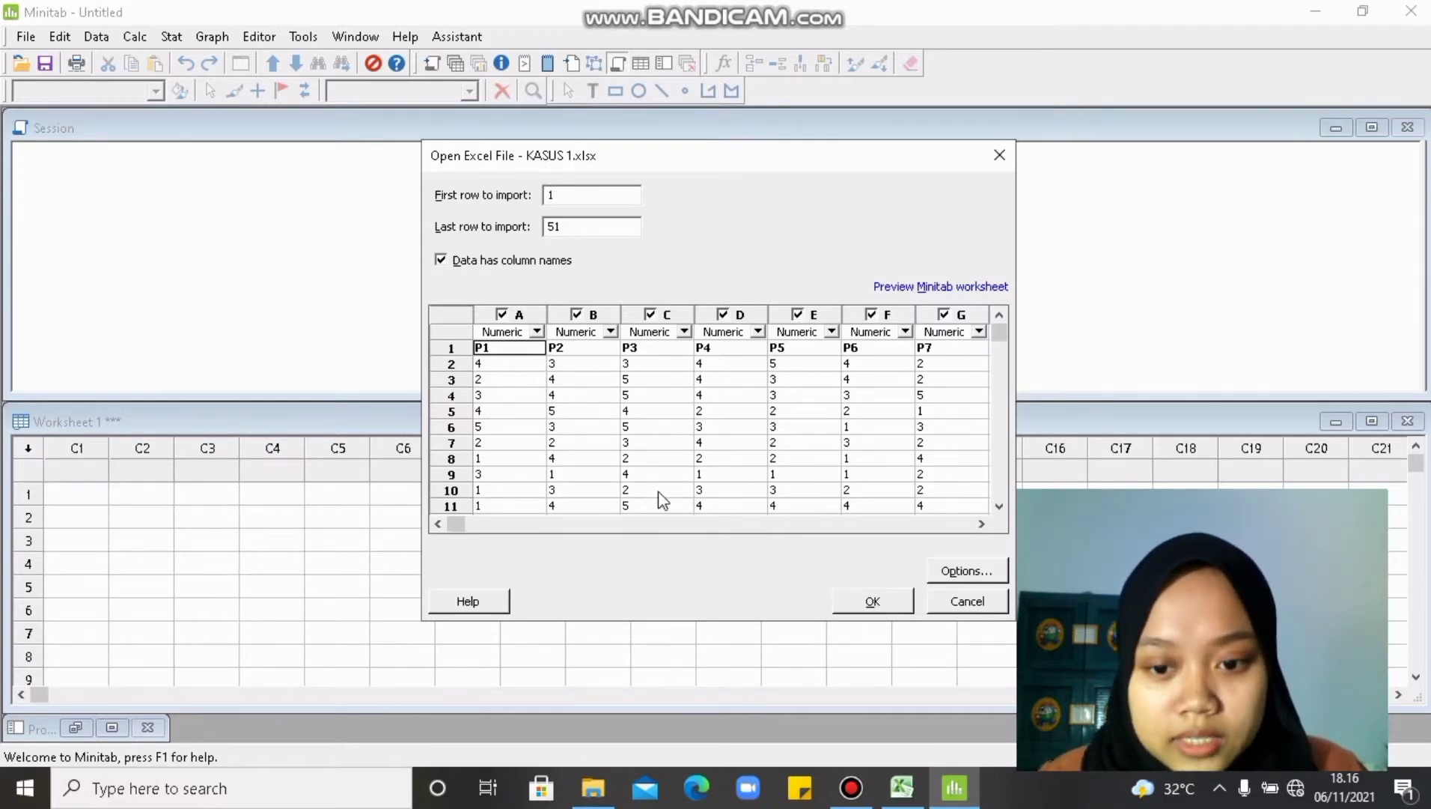
left_click(873, 601)
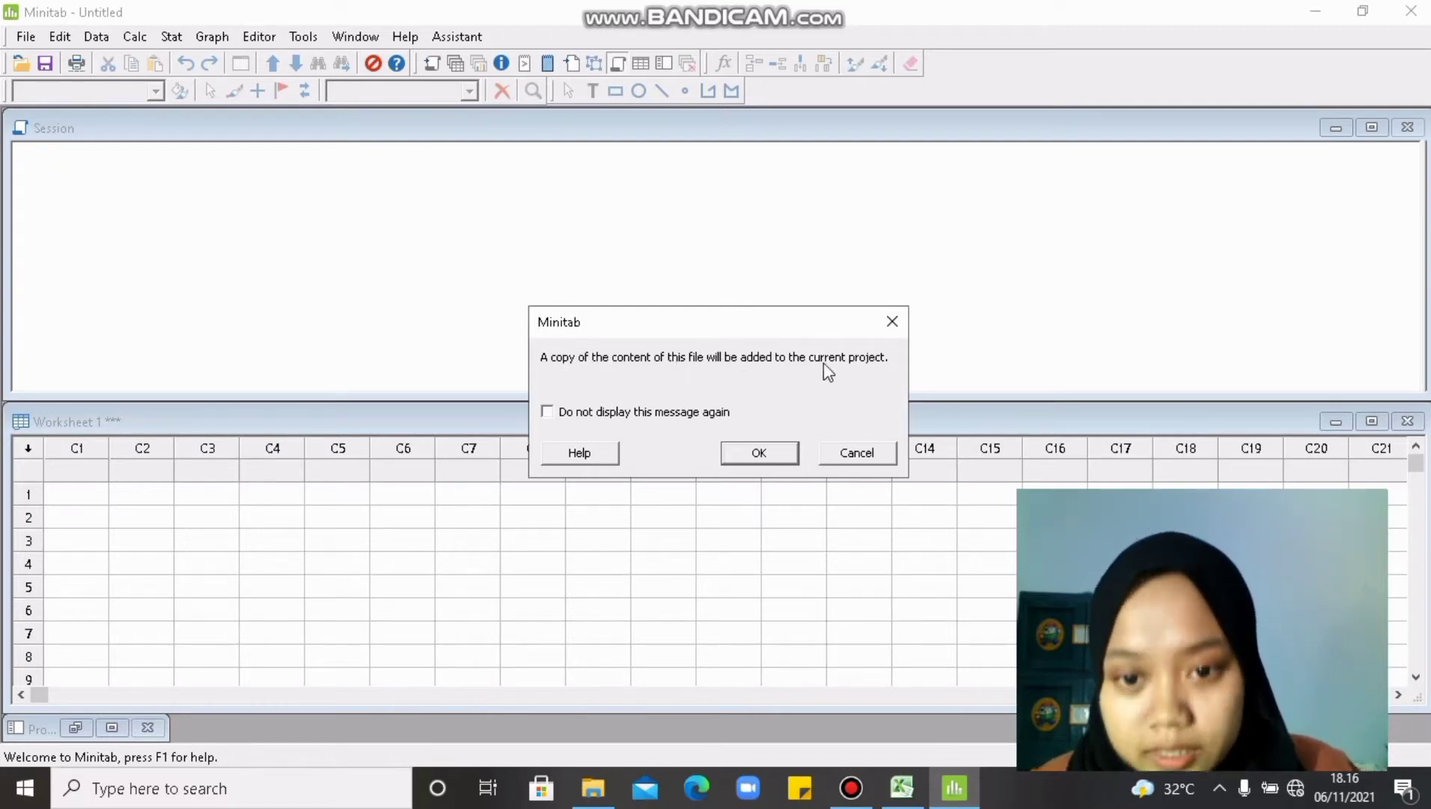
left_click(756, 458)
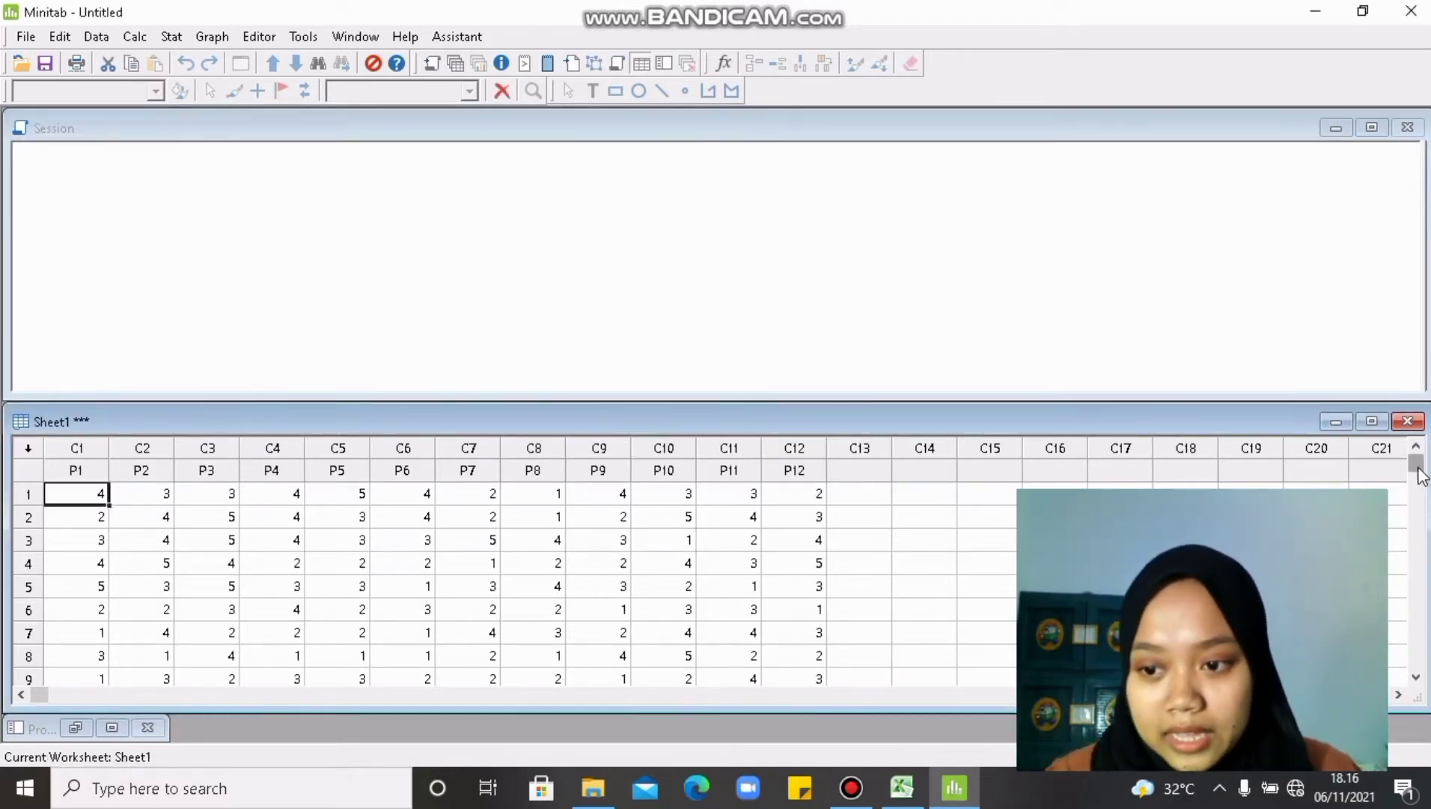
left_click_drag(1420, 476, 1420, 459)
scroll(1419, 484, "down", 1)
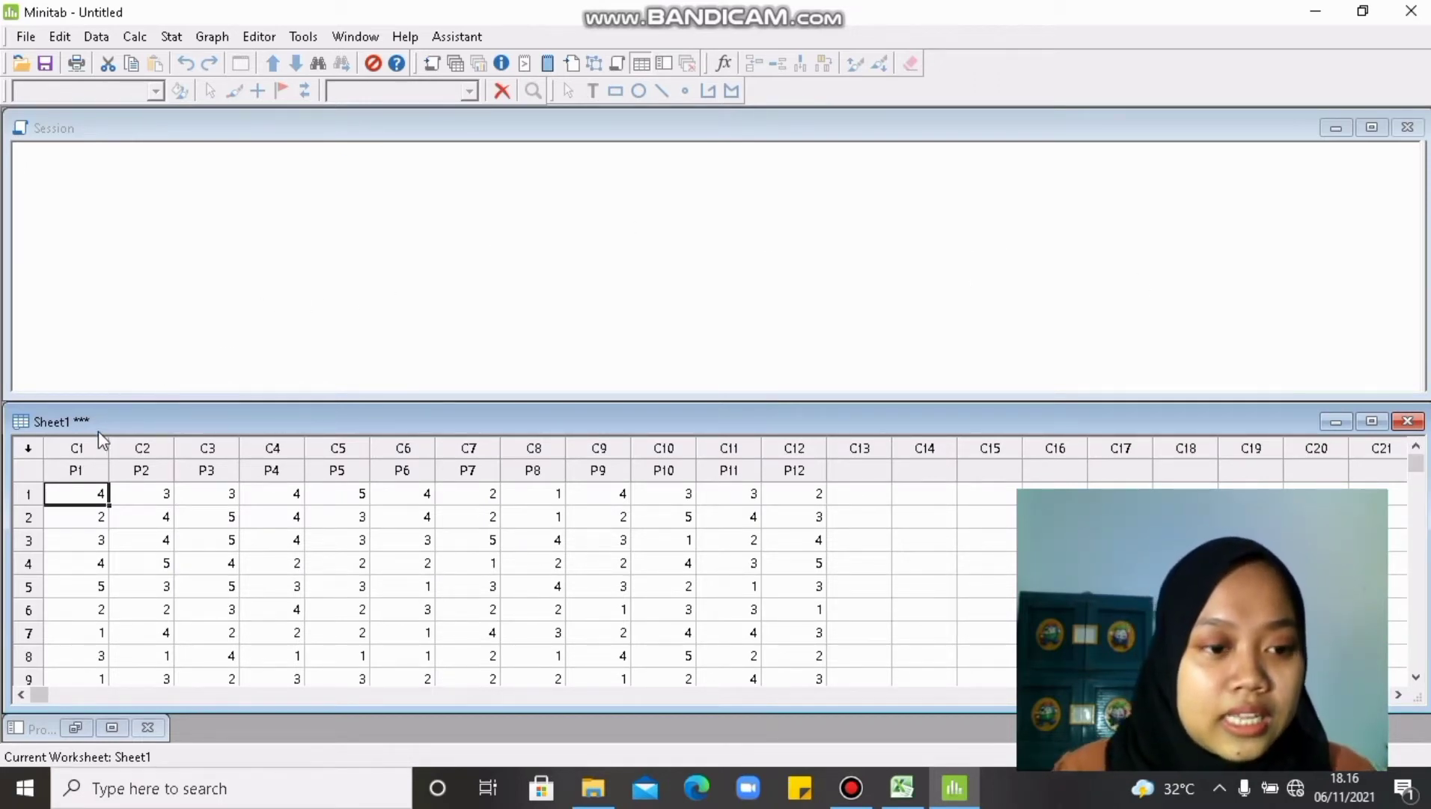
left_click(1417, 462)
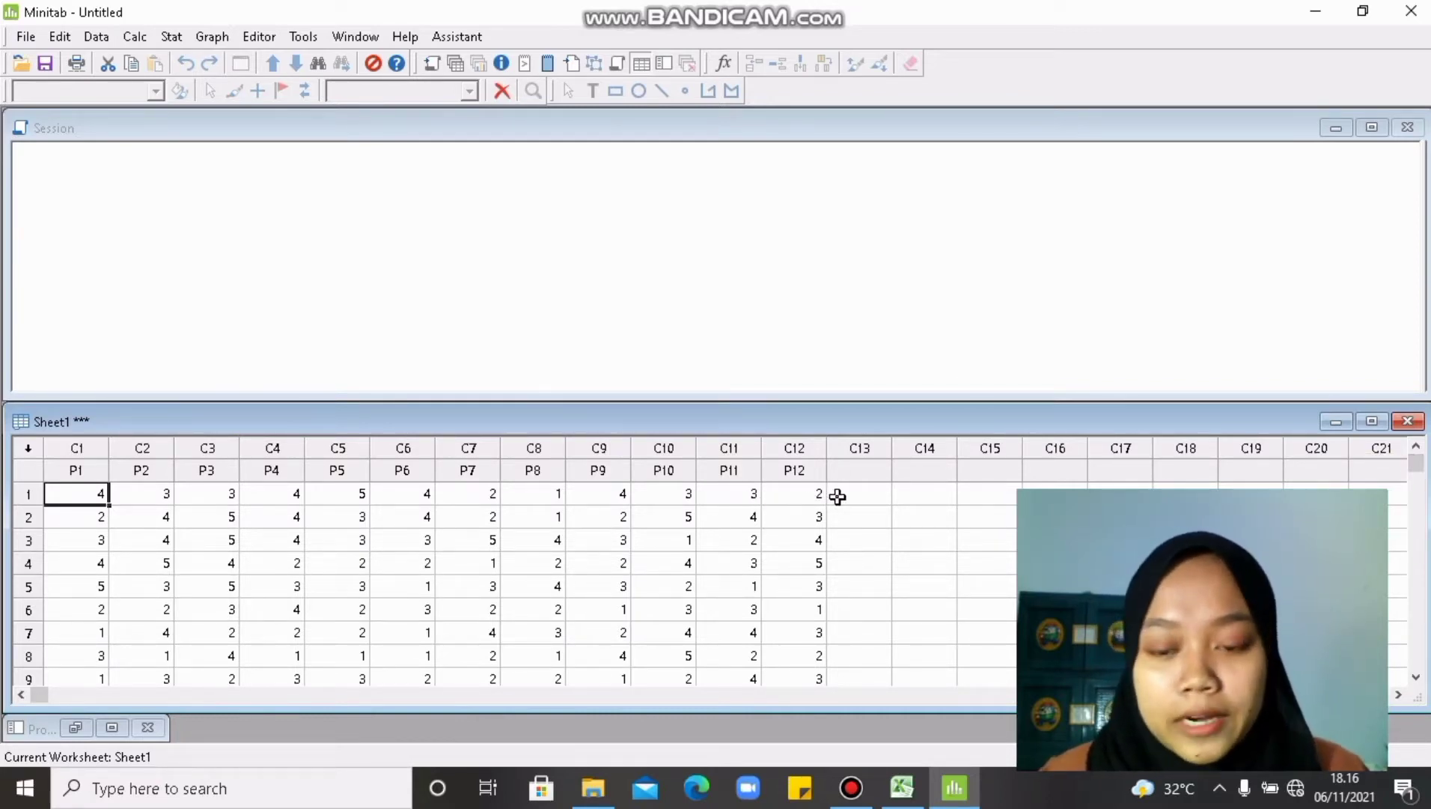
Set up a Calculator computation that stores its result in Skor Total, with 'P1' as the first term of the expression.
left_click(135, 37)
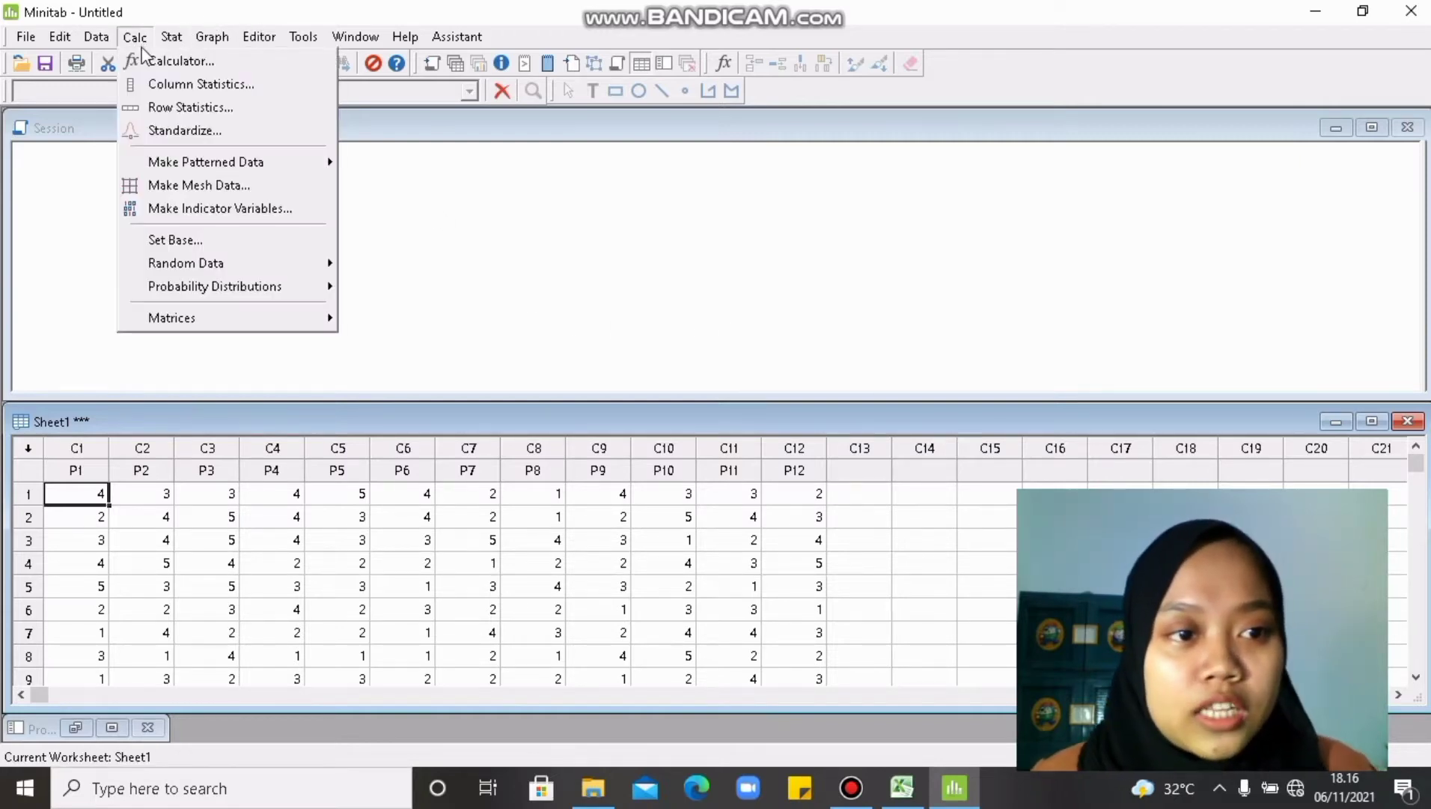
left_click(150, 59)
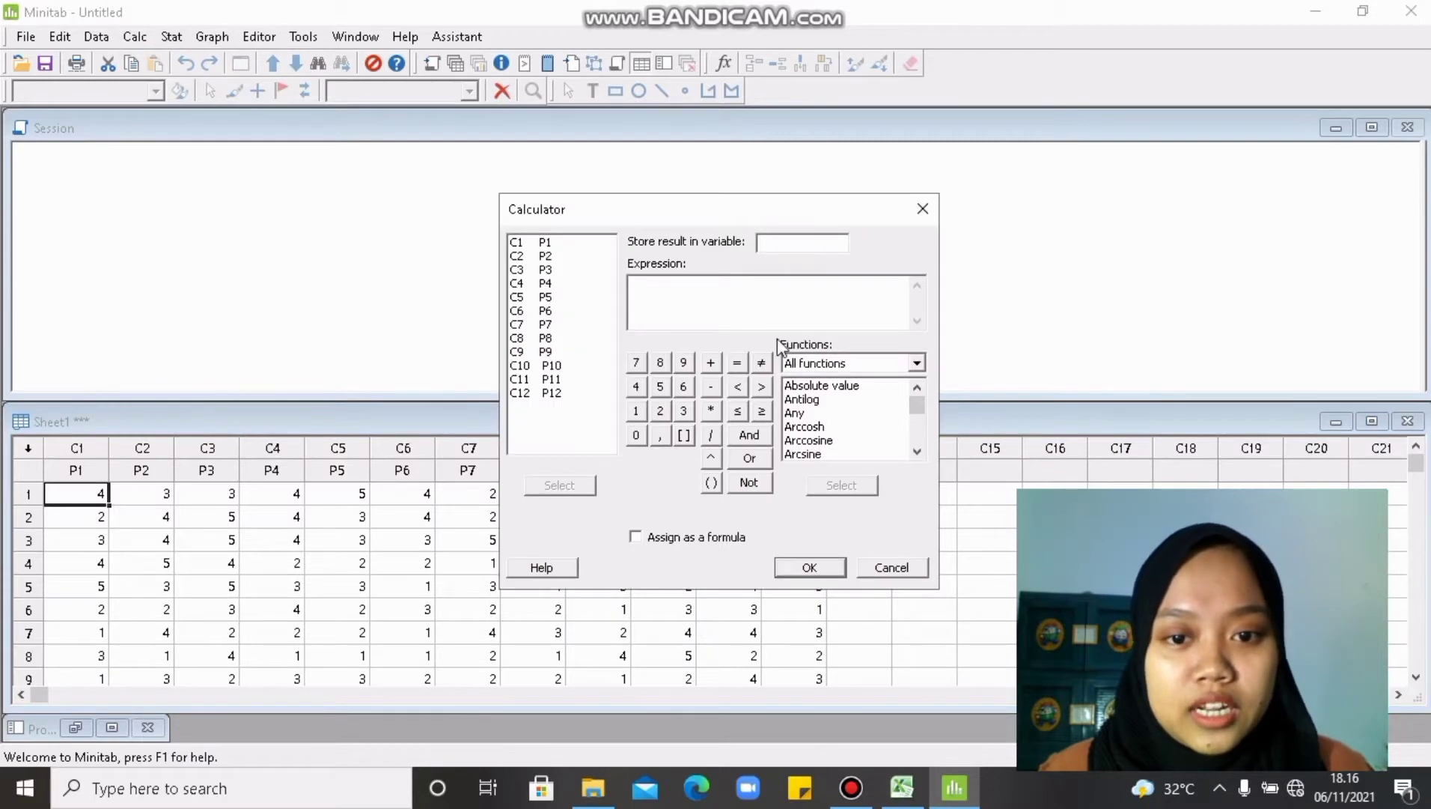
left_click(777, 243)
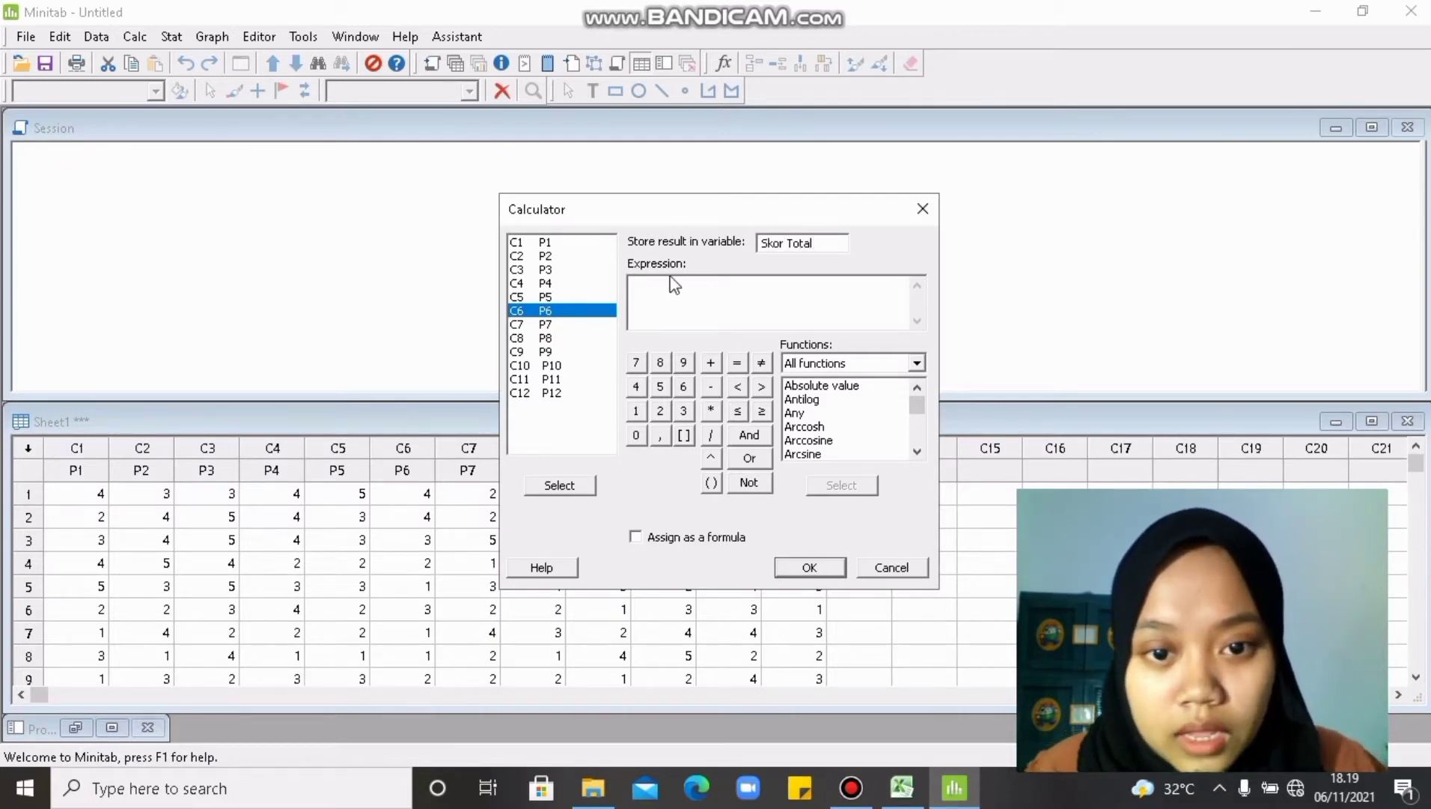
left_click(550, 242)
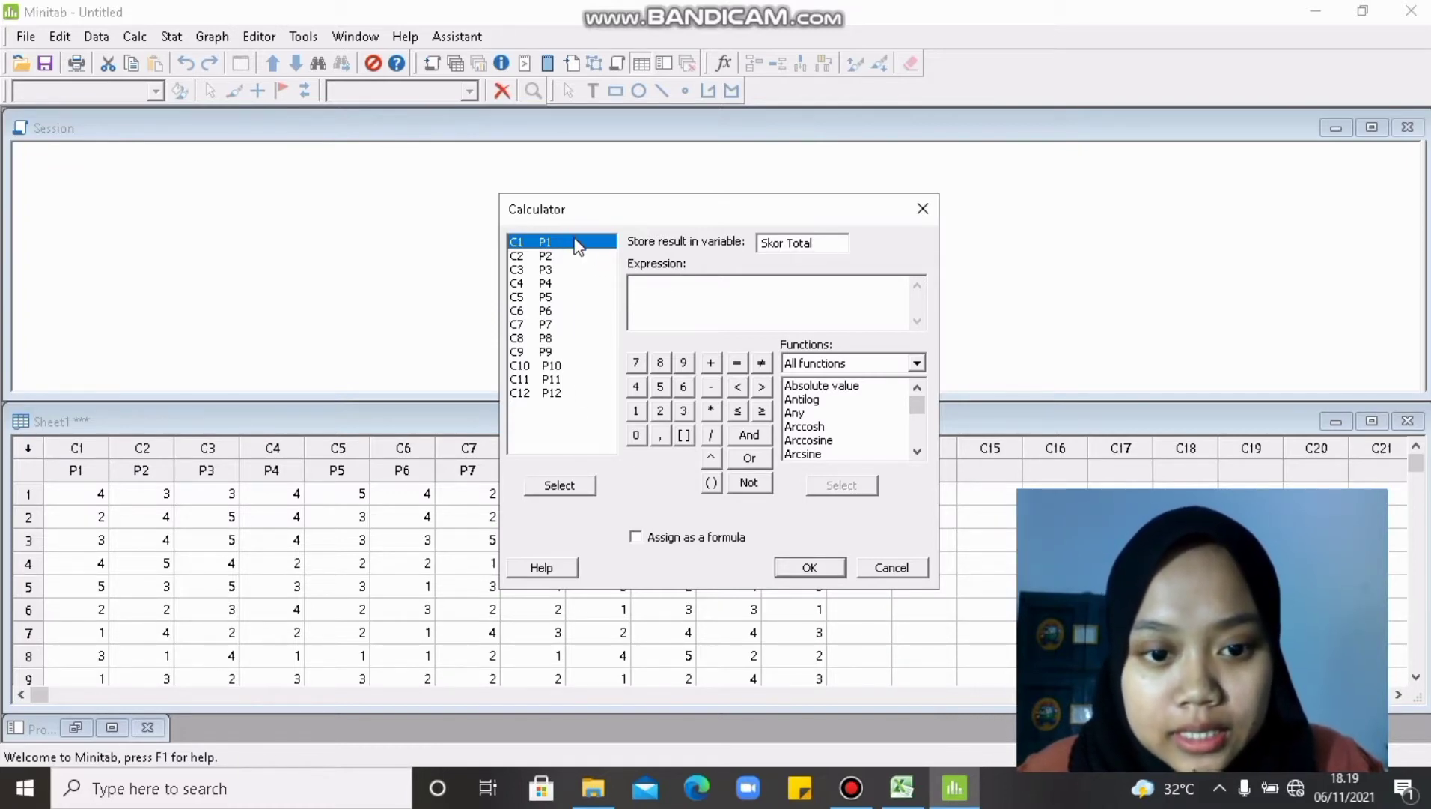
left_click(559, 485)
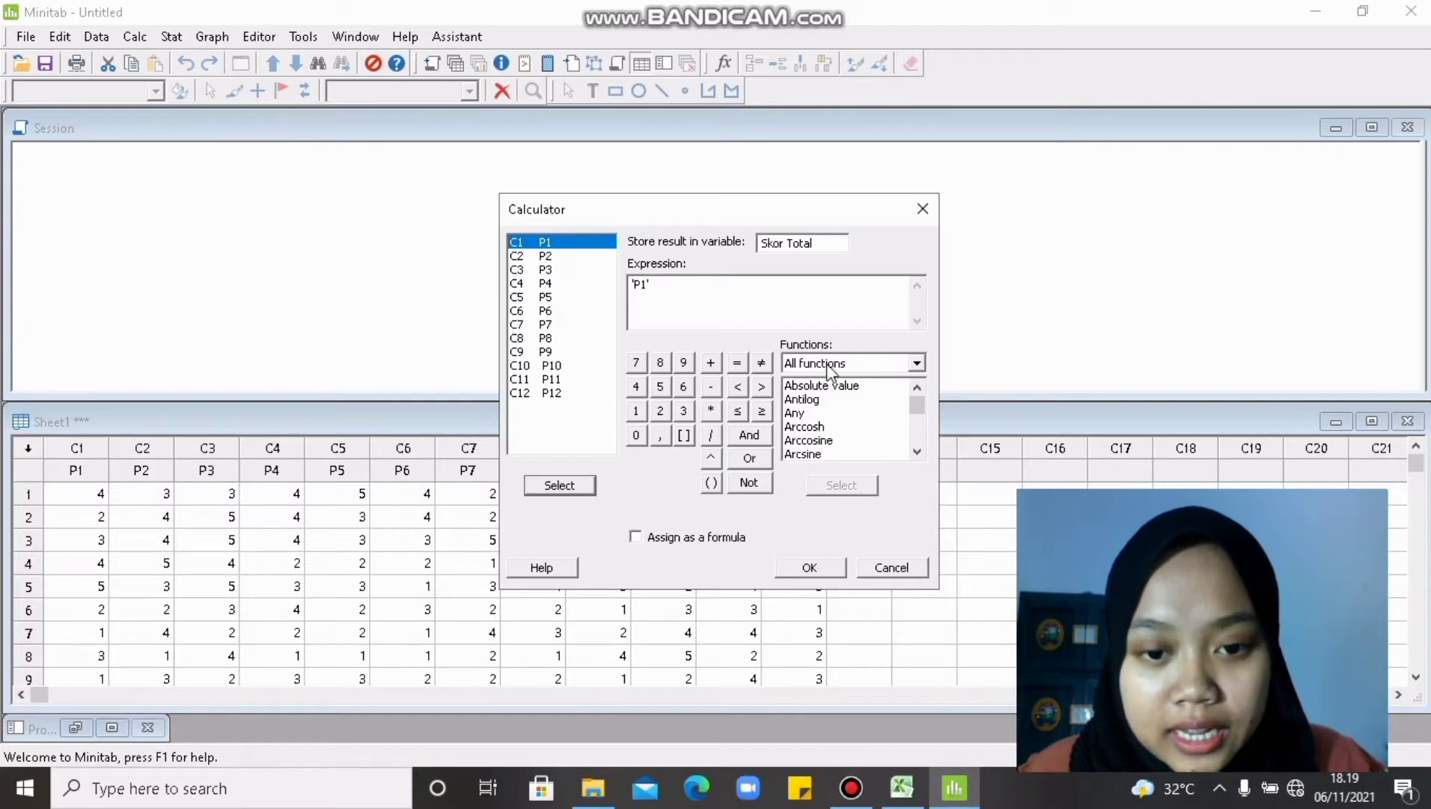
Add columns 'P2', 'P3', 'P4' and 'P5' to the sum in the Calculator expression.
left_click(711, 362)
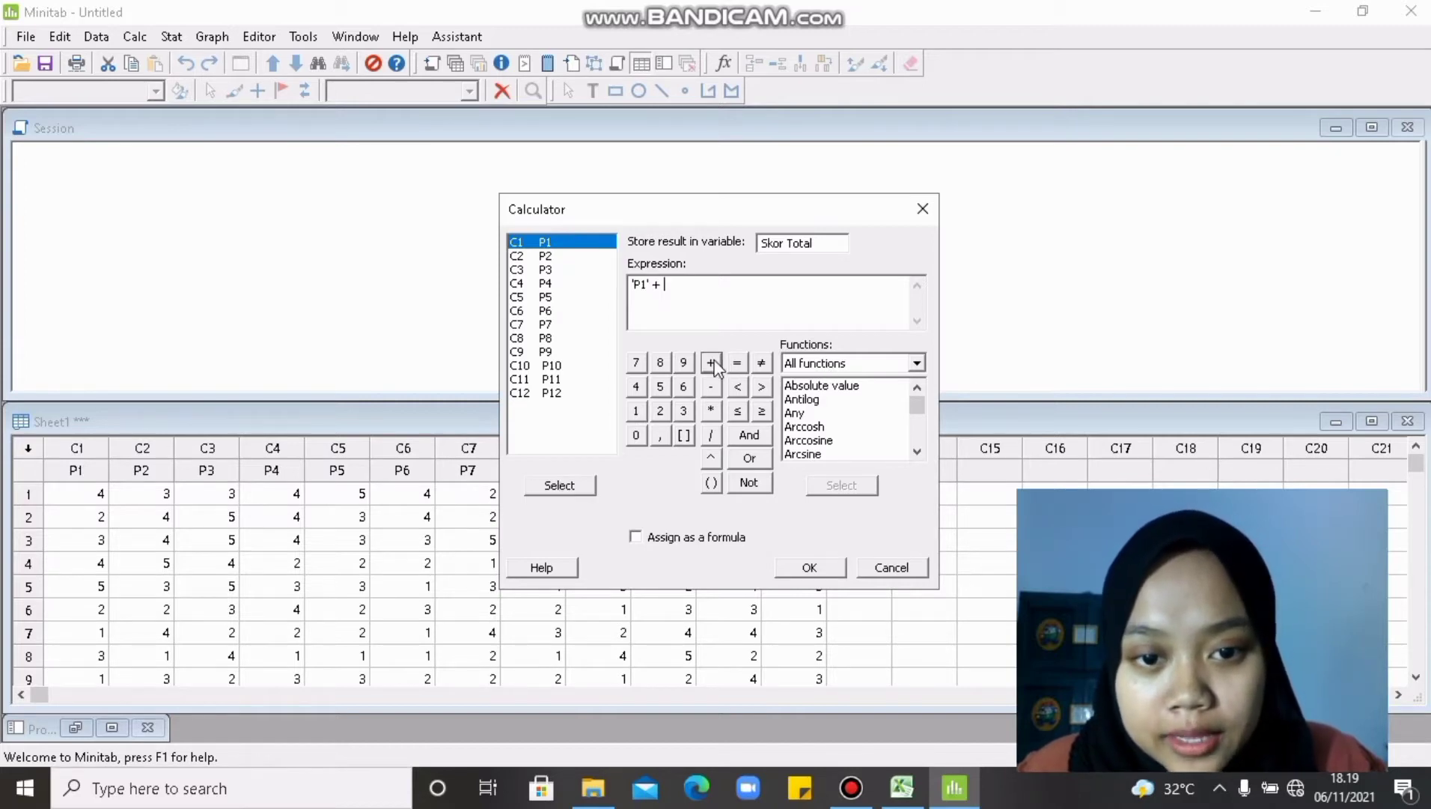
left_click(558, 256)
left_click(562, 486)
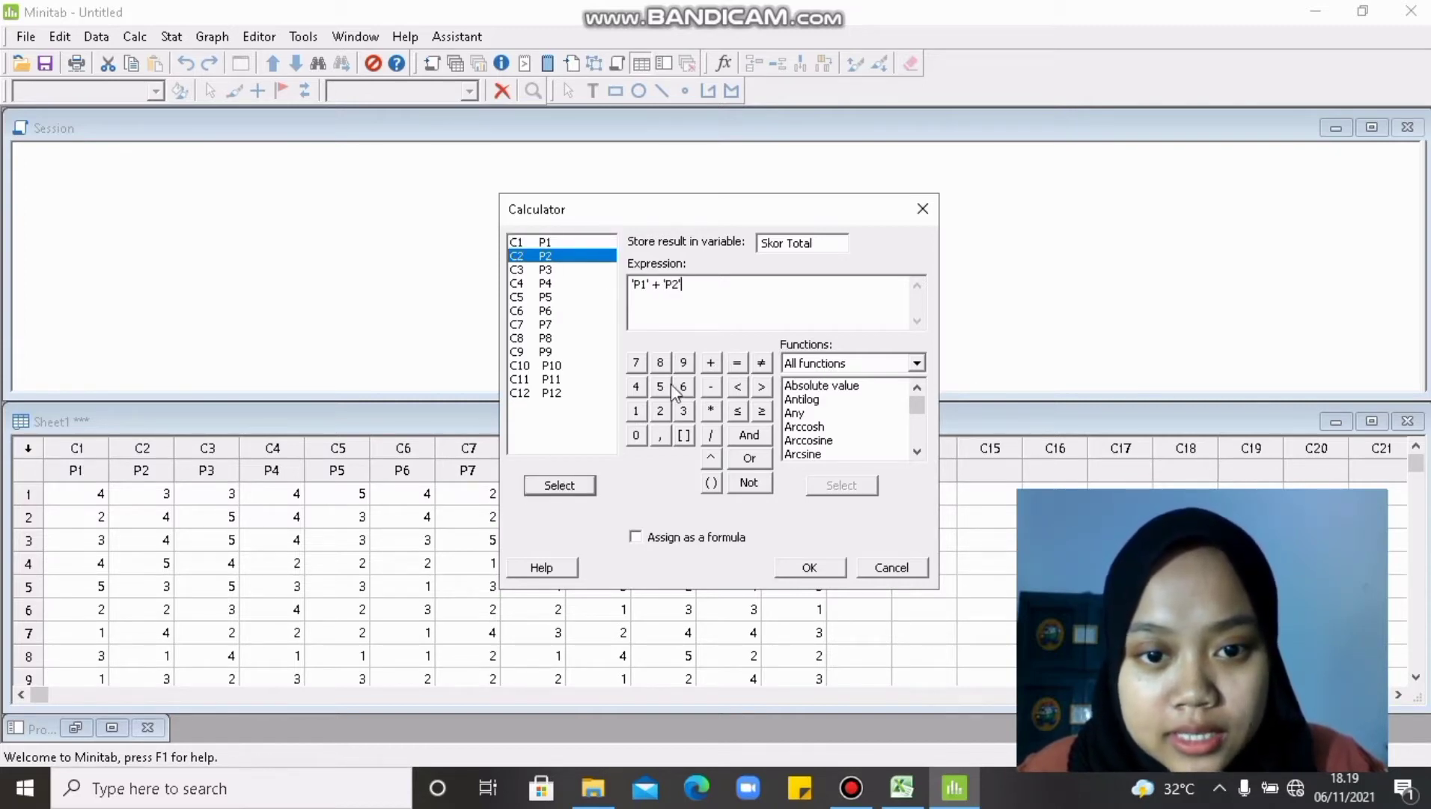
left_click(710, 363)
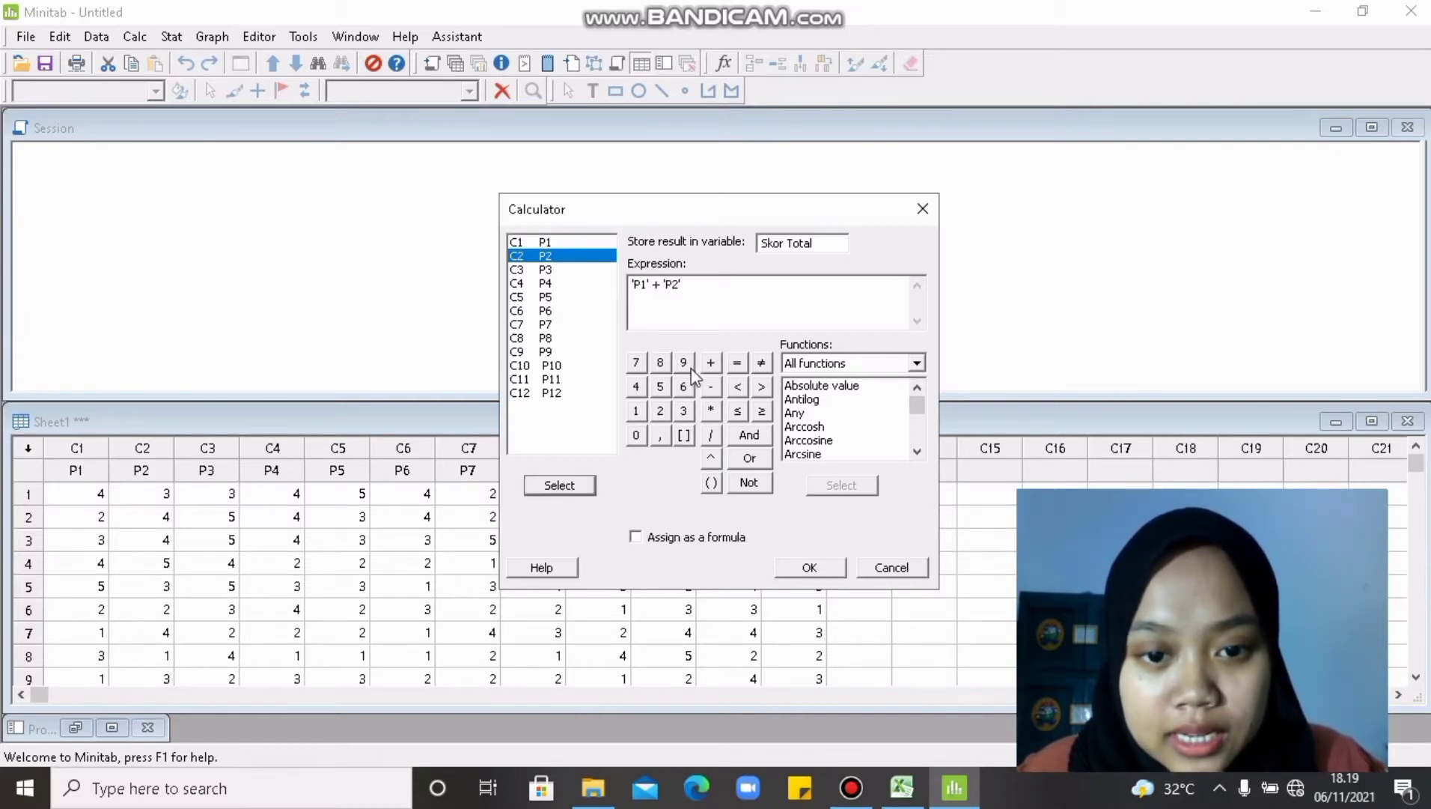
left_click(517, 269)
left_click(562, 486)
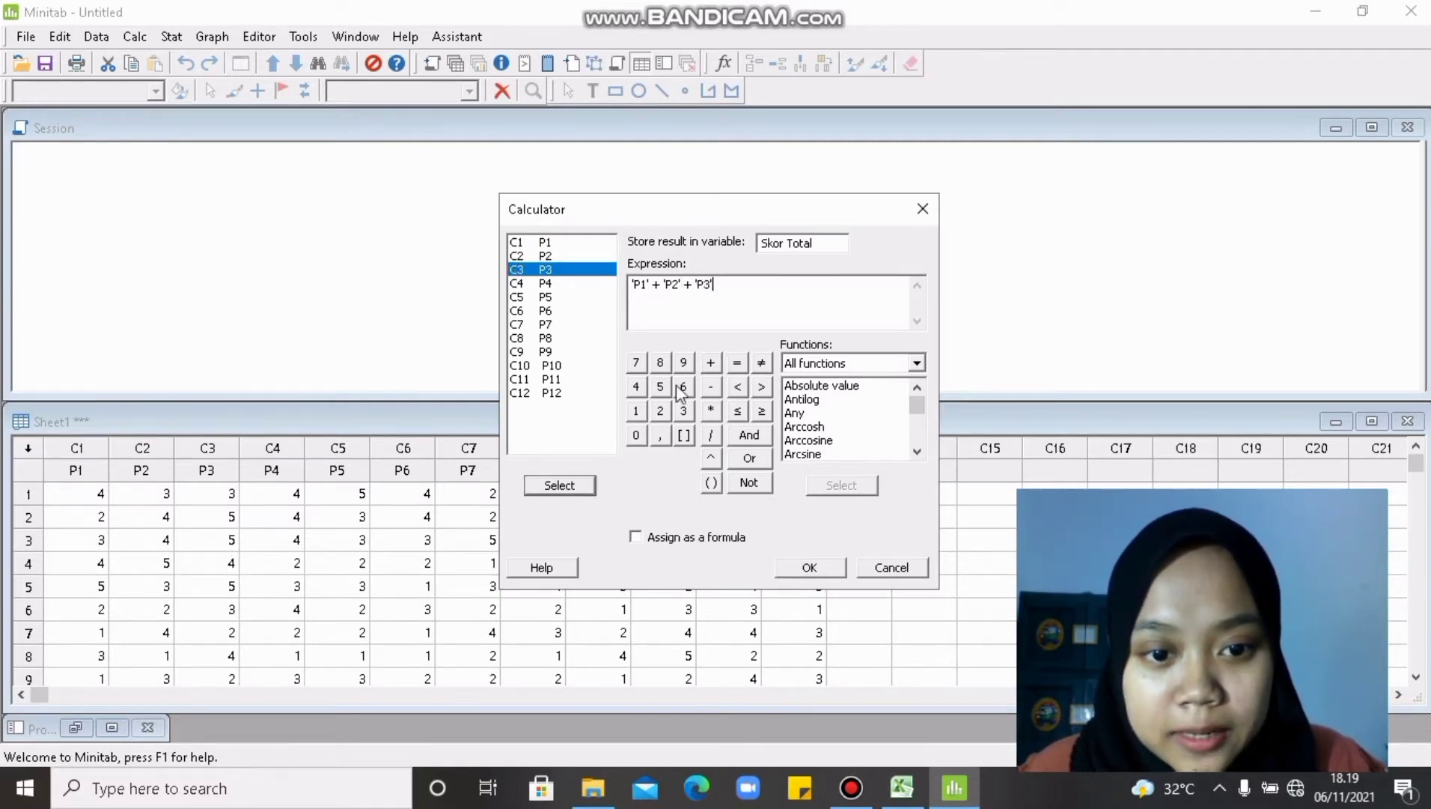
left_click(711, 362)
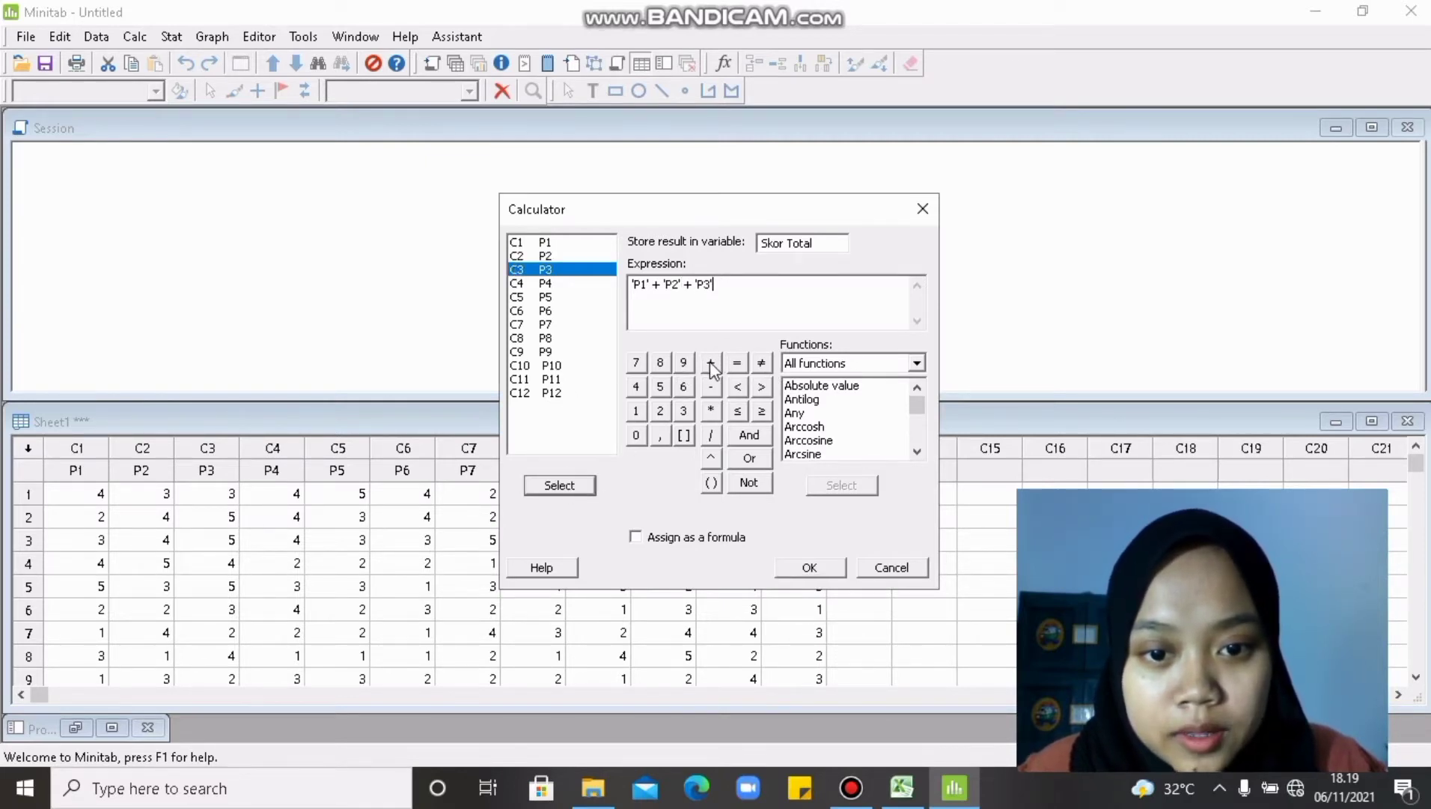
left_click(556, 283)
left_click(563, 485)
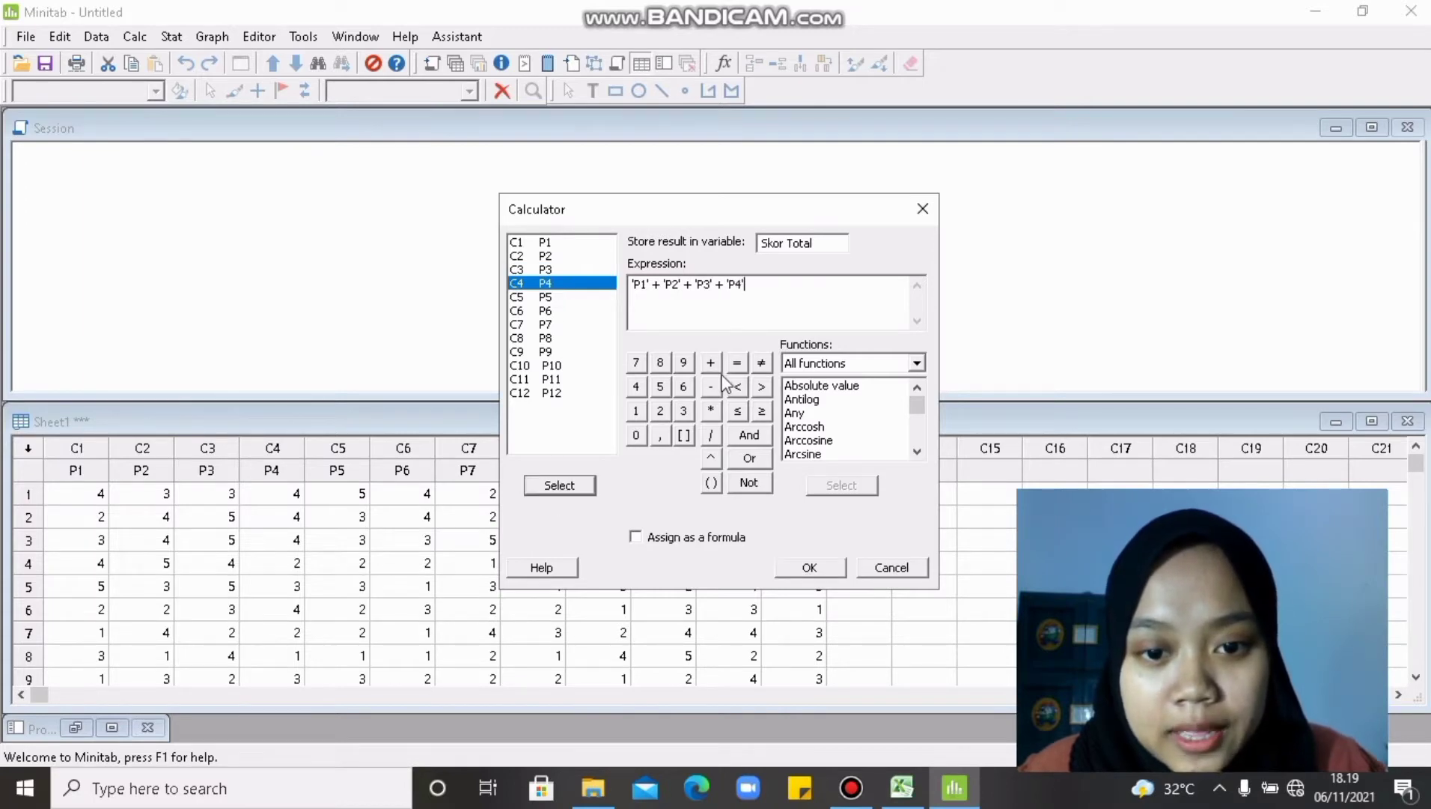
left_click(711, 364)
left_click(550, 298)
left_click(577, 483)
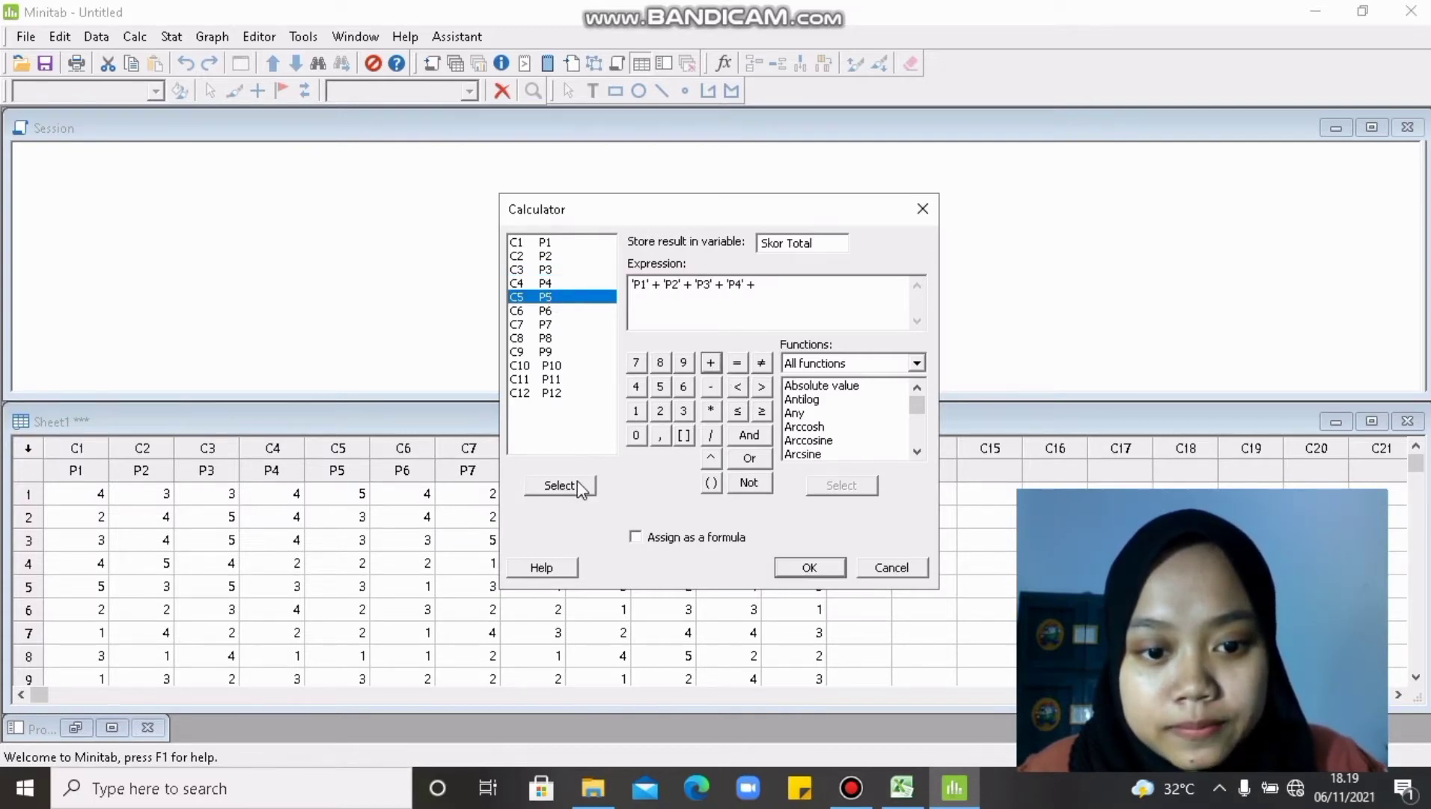
Extend the Skor Total sum expression with columns 'P6', 'P7', 'P8' and 'P9'.
left_click(711, 363)
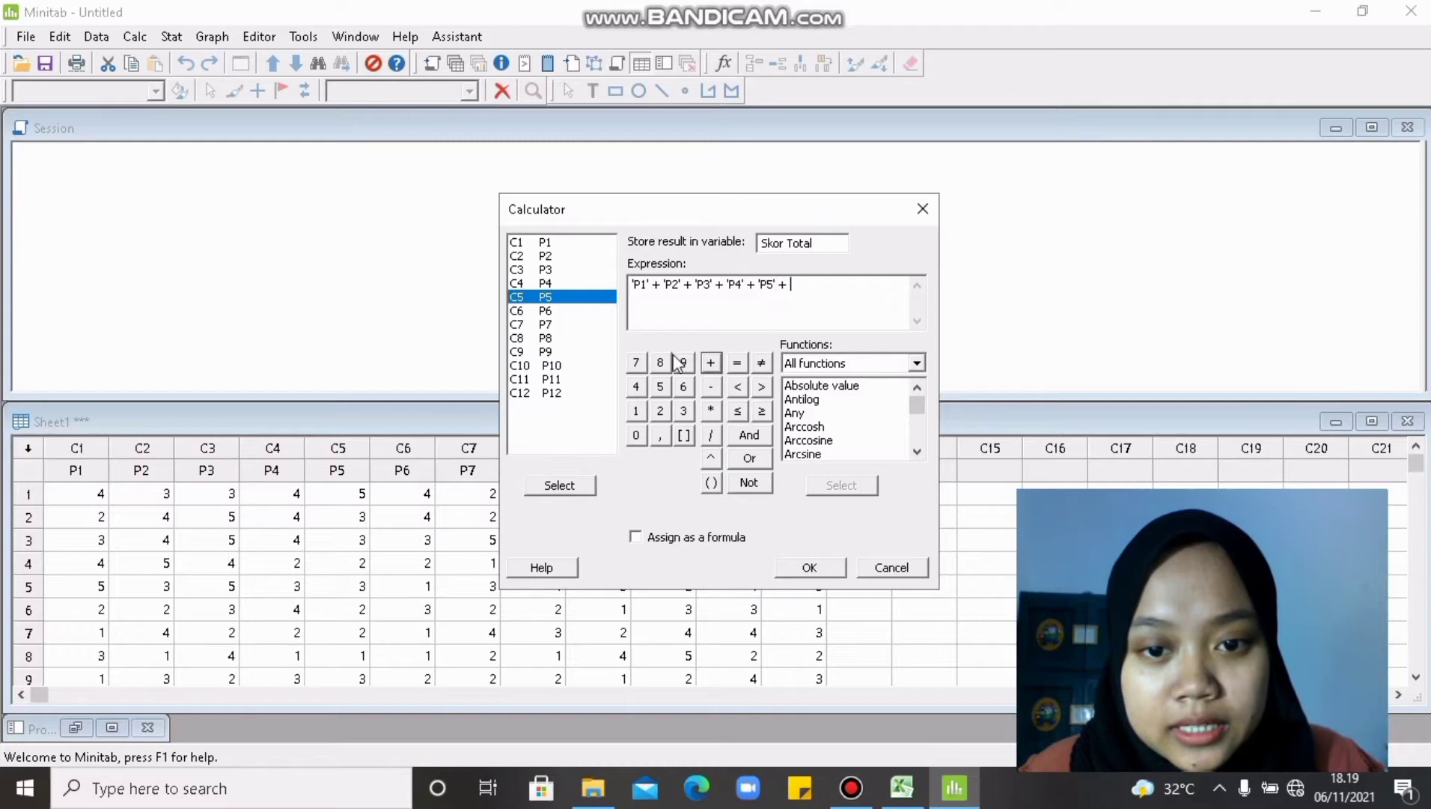
left_click(558, 310)
left_click(575, 488)
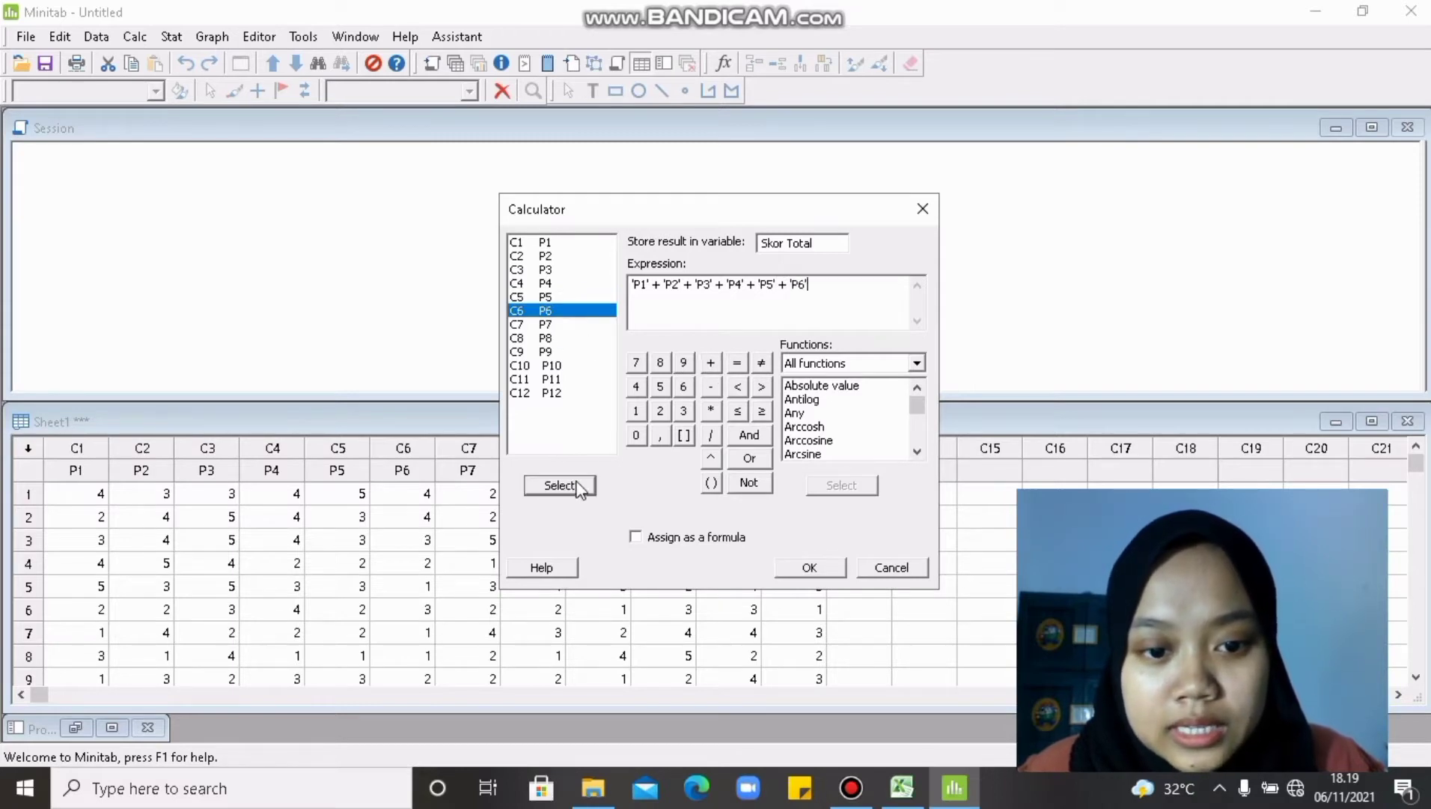
left_click(711, 364)
left_click(546, 325)
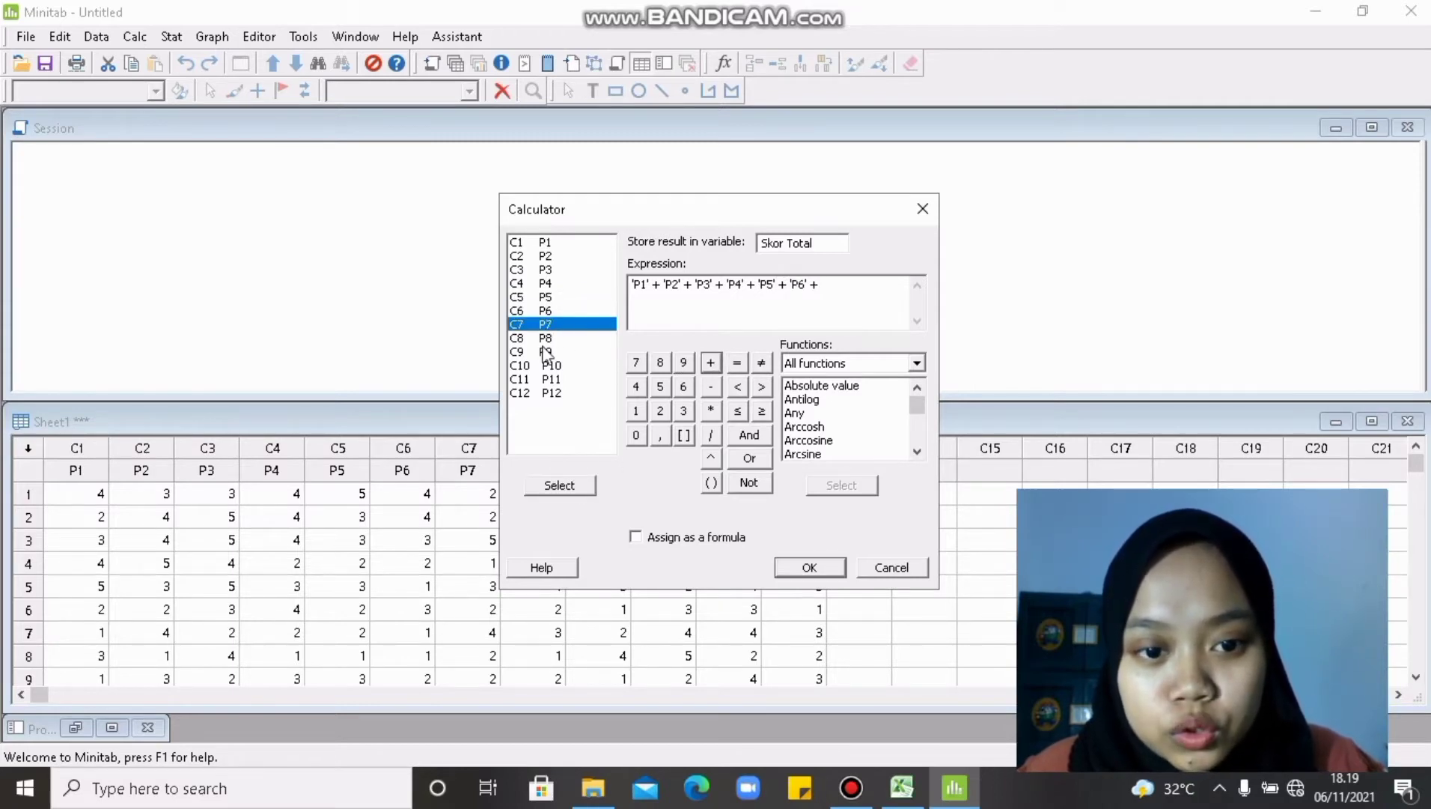
left_click(560, 487)
left_click(711, 363)
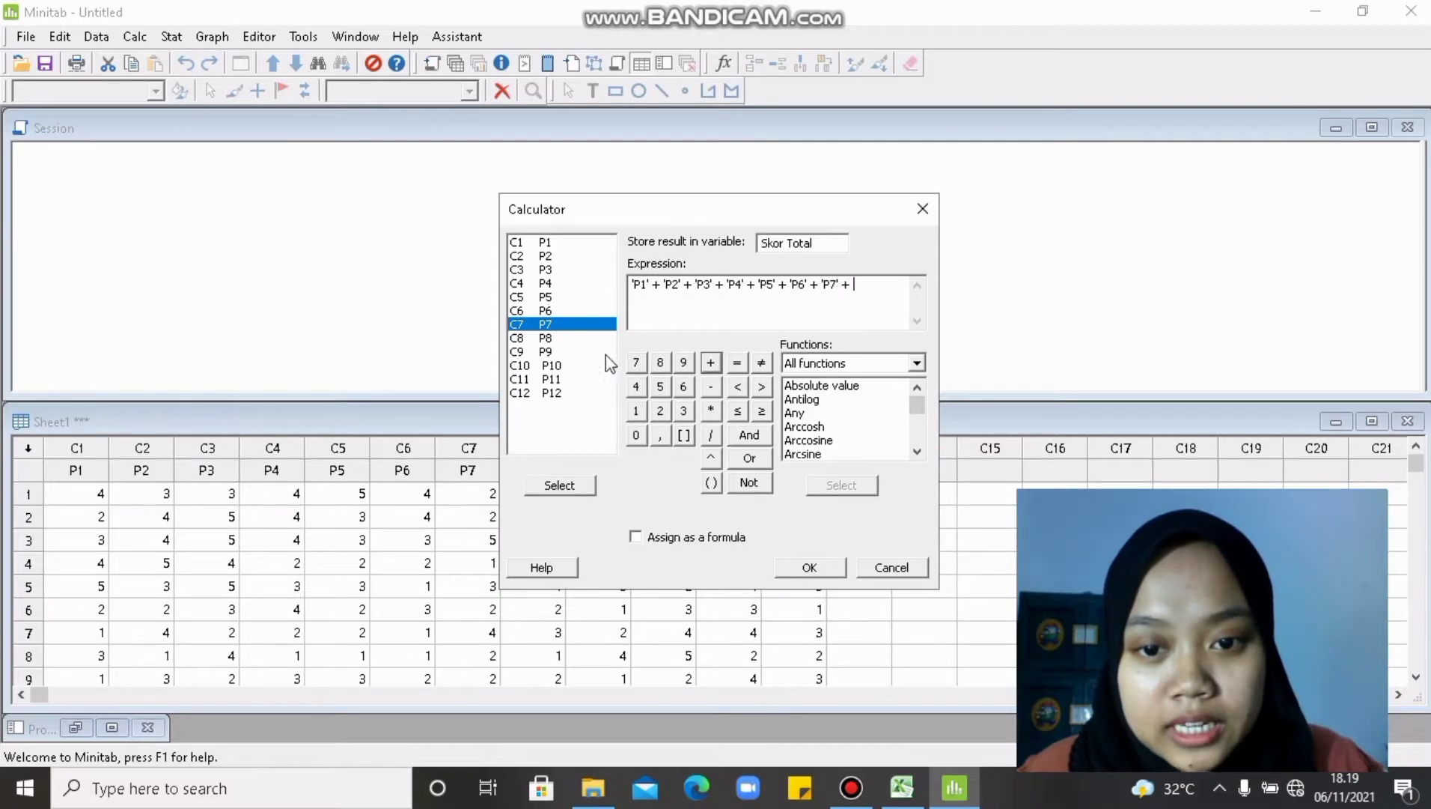
left_click(556, 338)
left_click(570, 494)
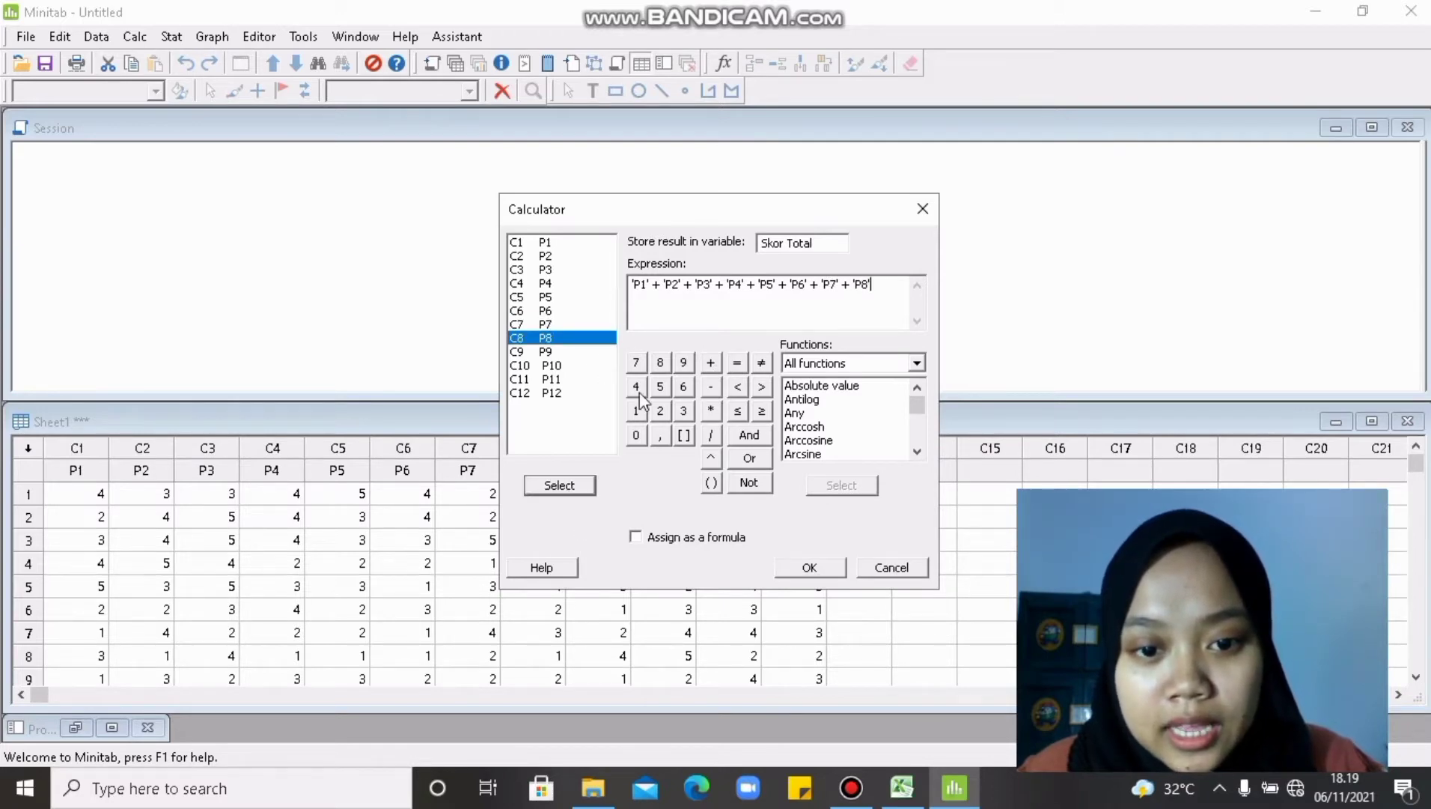
left_click(711, 364)
left_click(555, 352)
left_click(563, 487)
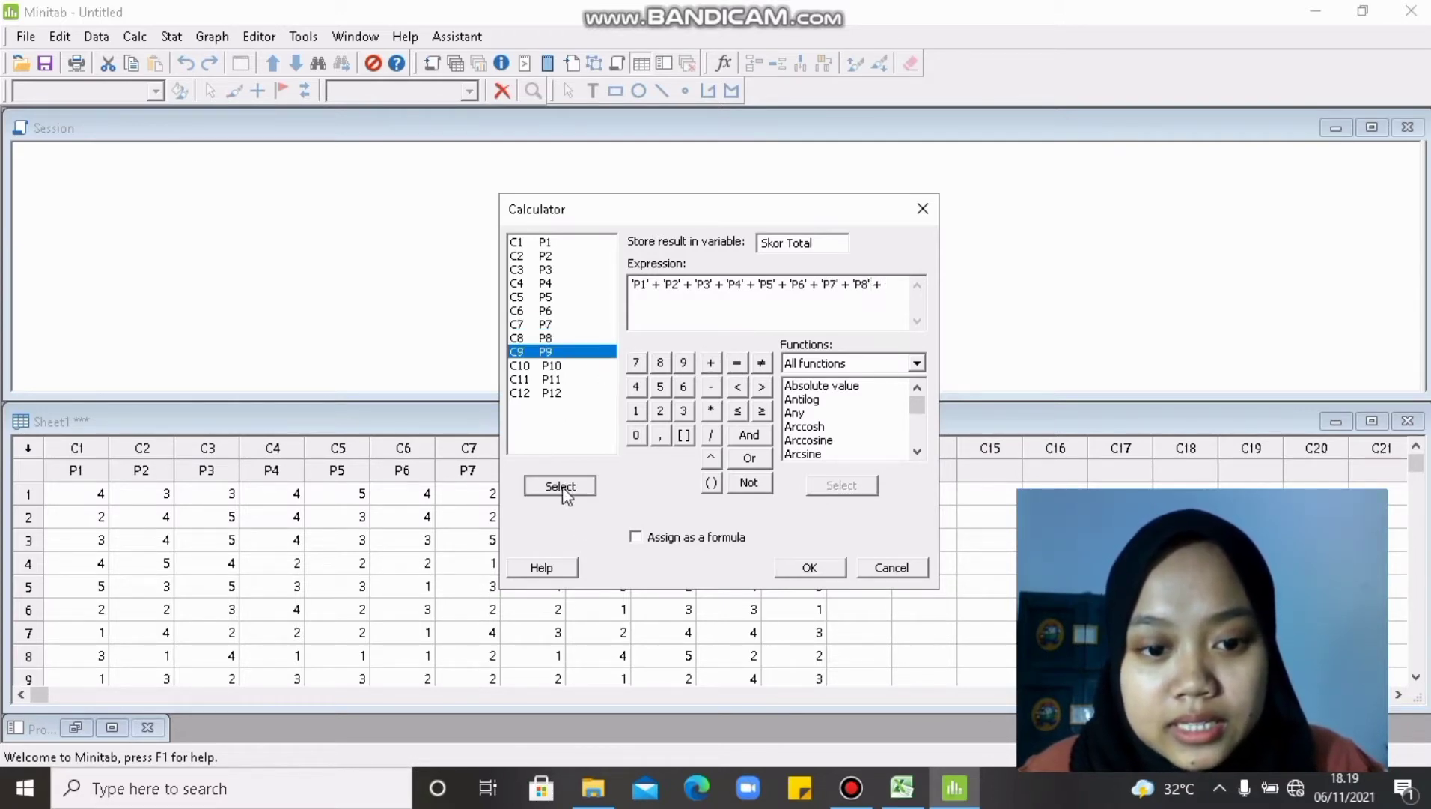
Complete the Skor Total sum expression with columns 'P10', 'P11' and 'P12' and run the calculation.
left_click(711, 363)
left_click(560, 365)
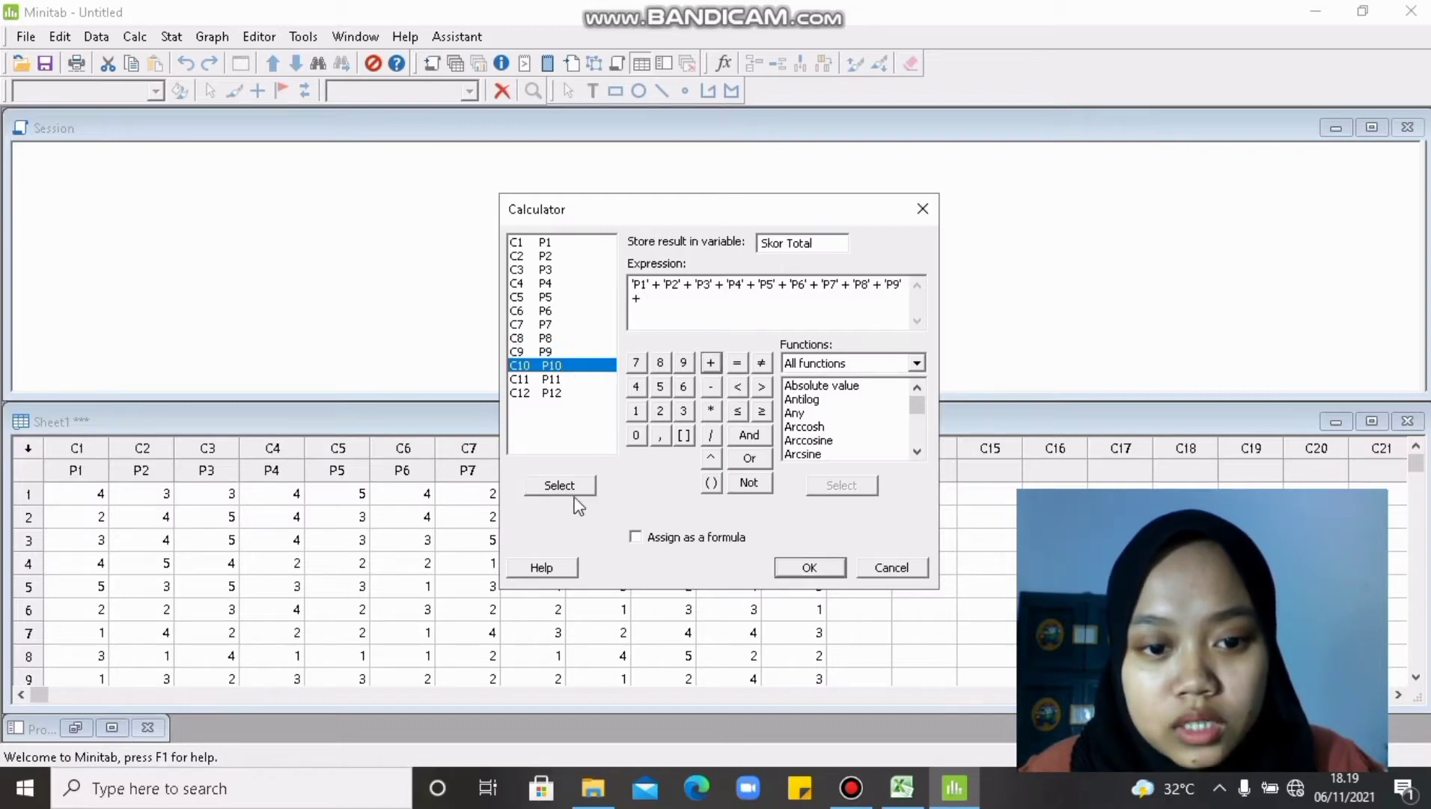
left_click(560, 485)
left_click(712, 363)
left_click(578, 379)
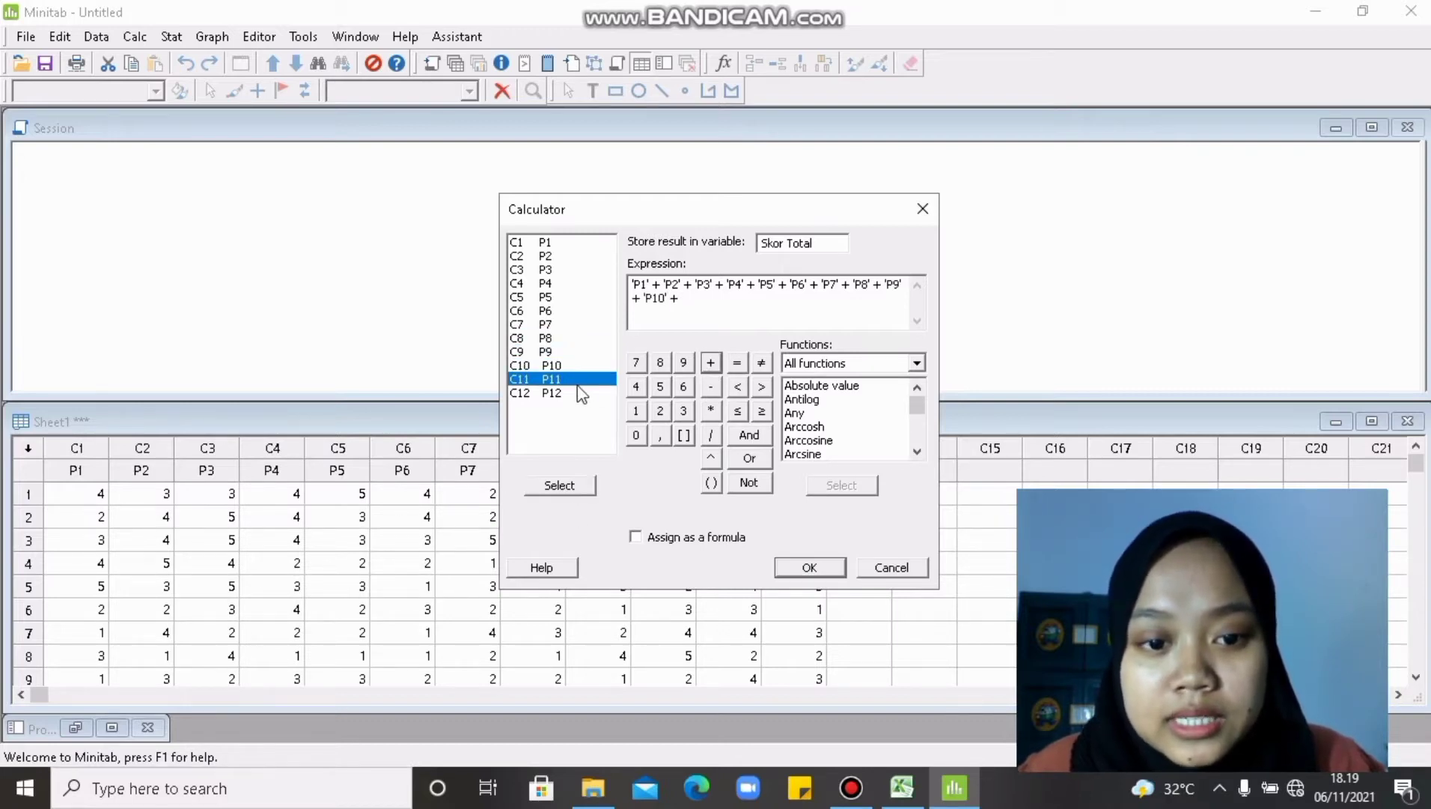
left_click(573, 487)
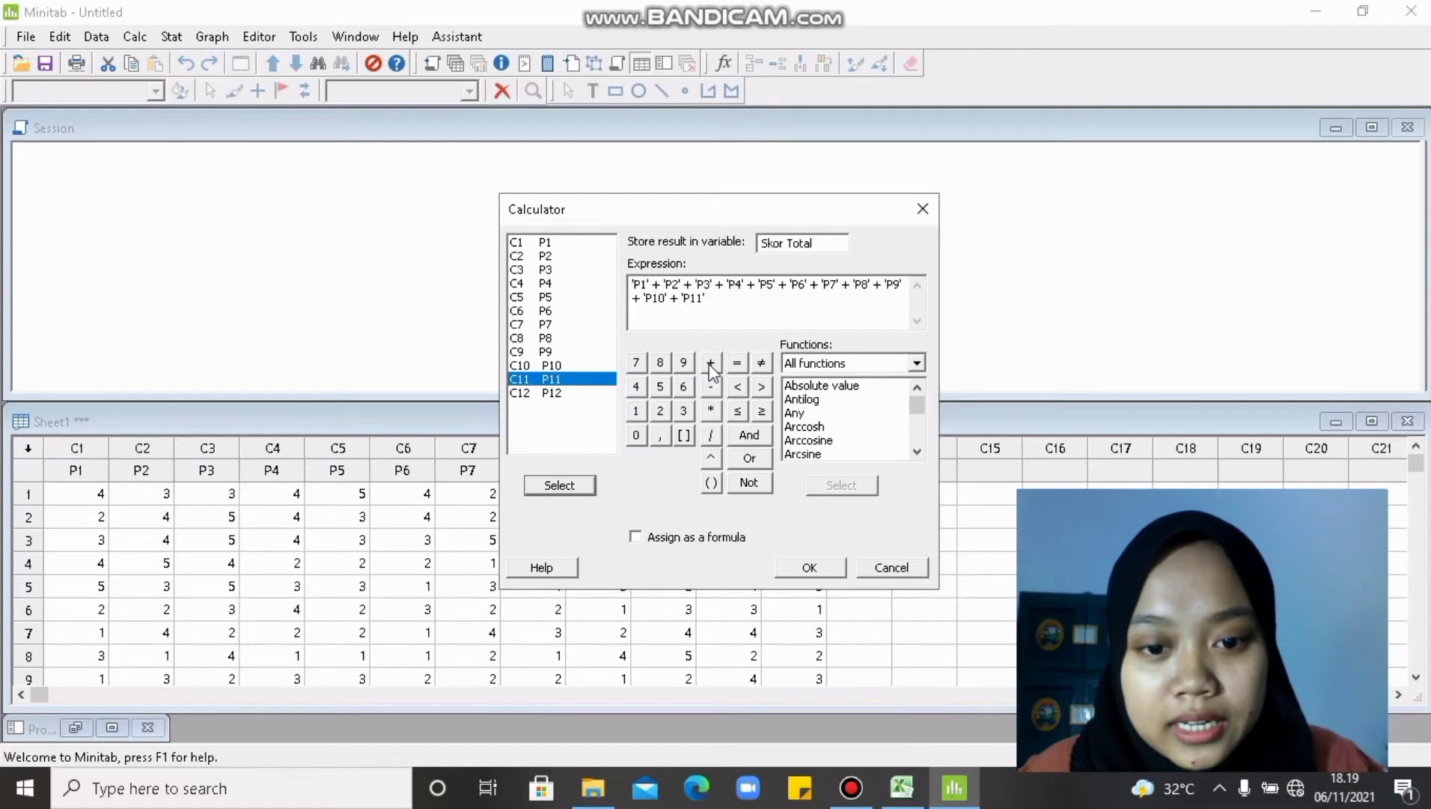
left_click(710, 364)
left_click(558, 393)
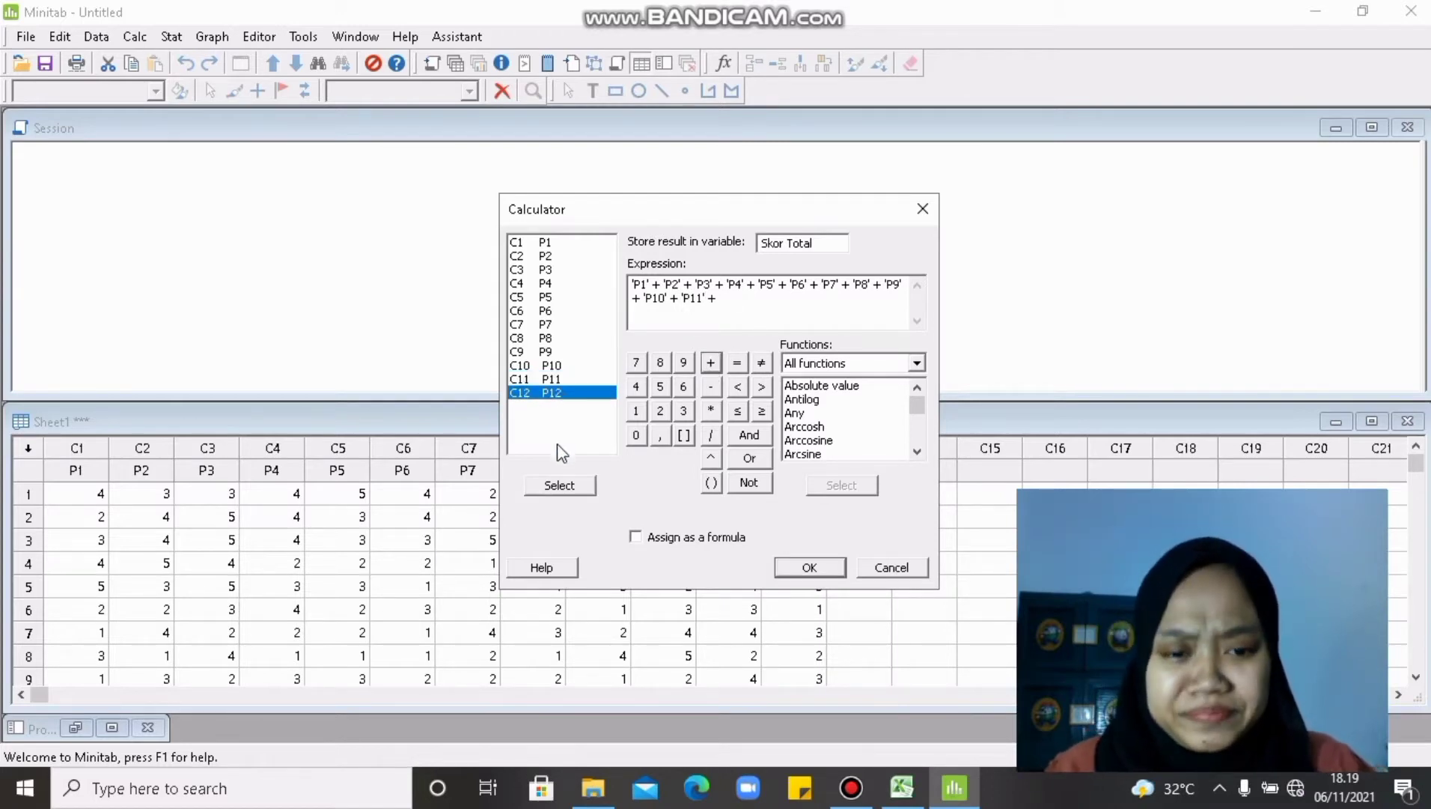
left_click(575, 486)
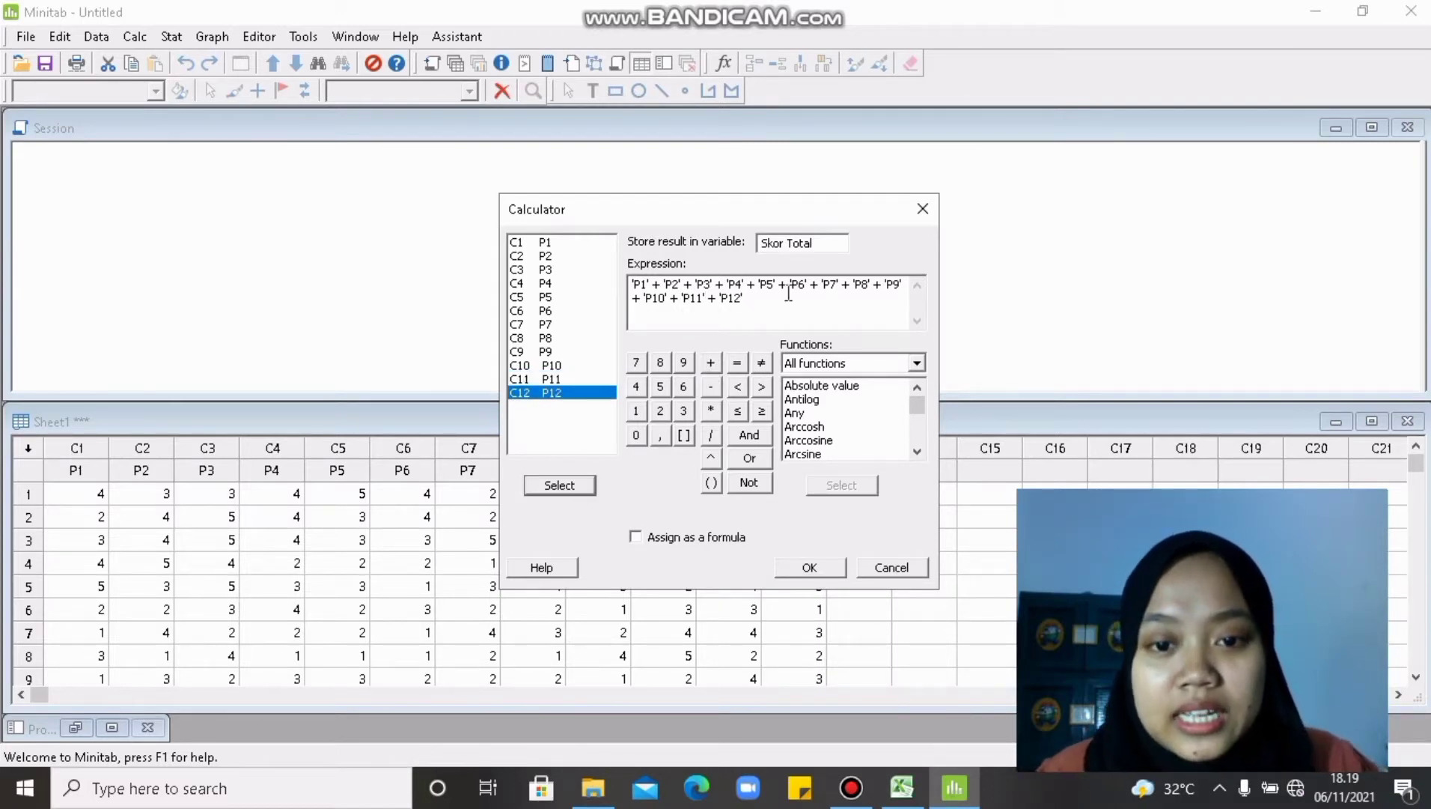
left_click(812, 567)
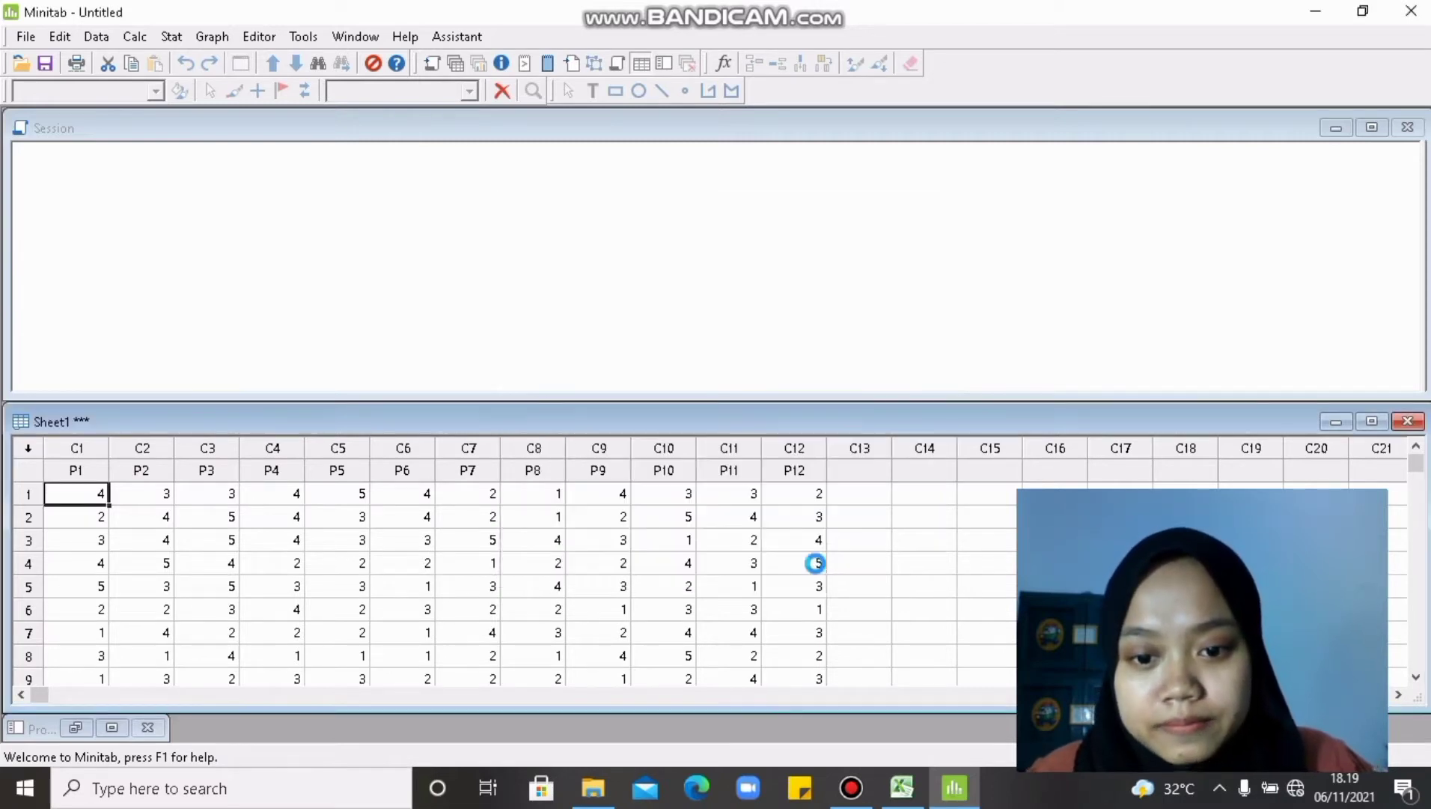
Check the name and the first two row values of the computed Skor Total column in the worksheet.
left_click(858, 468)
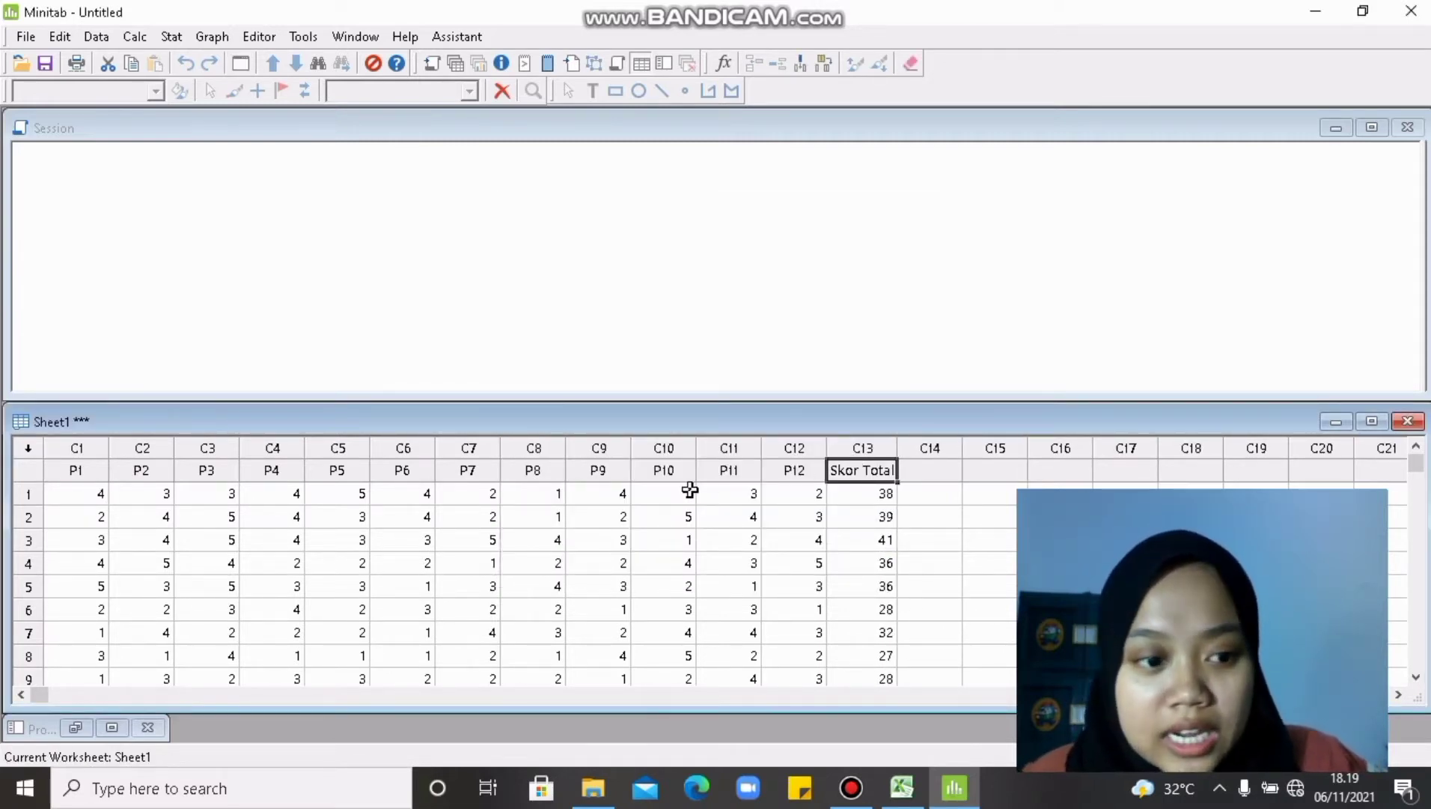
left_click(884, 495)
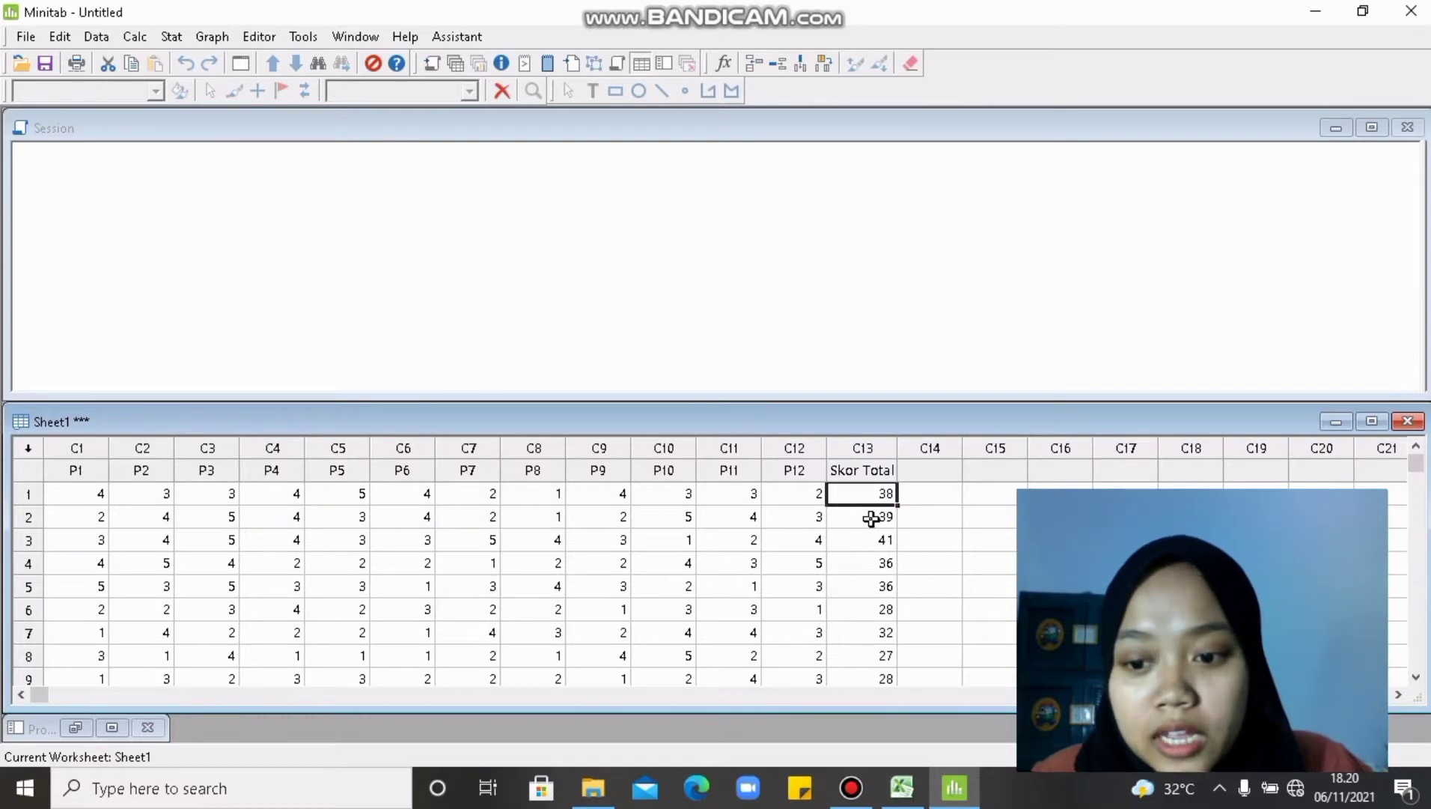
left_click(872, 518)
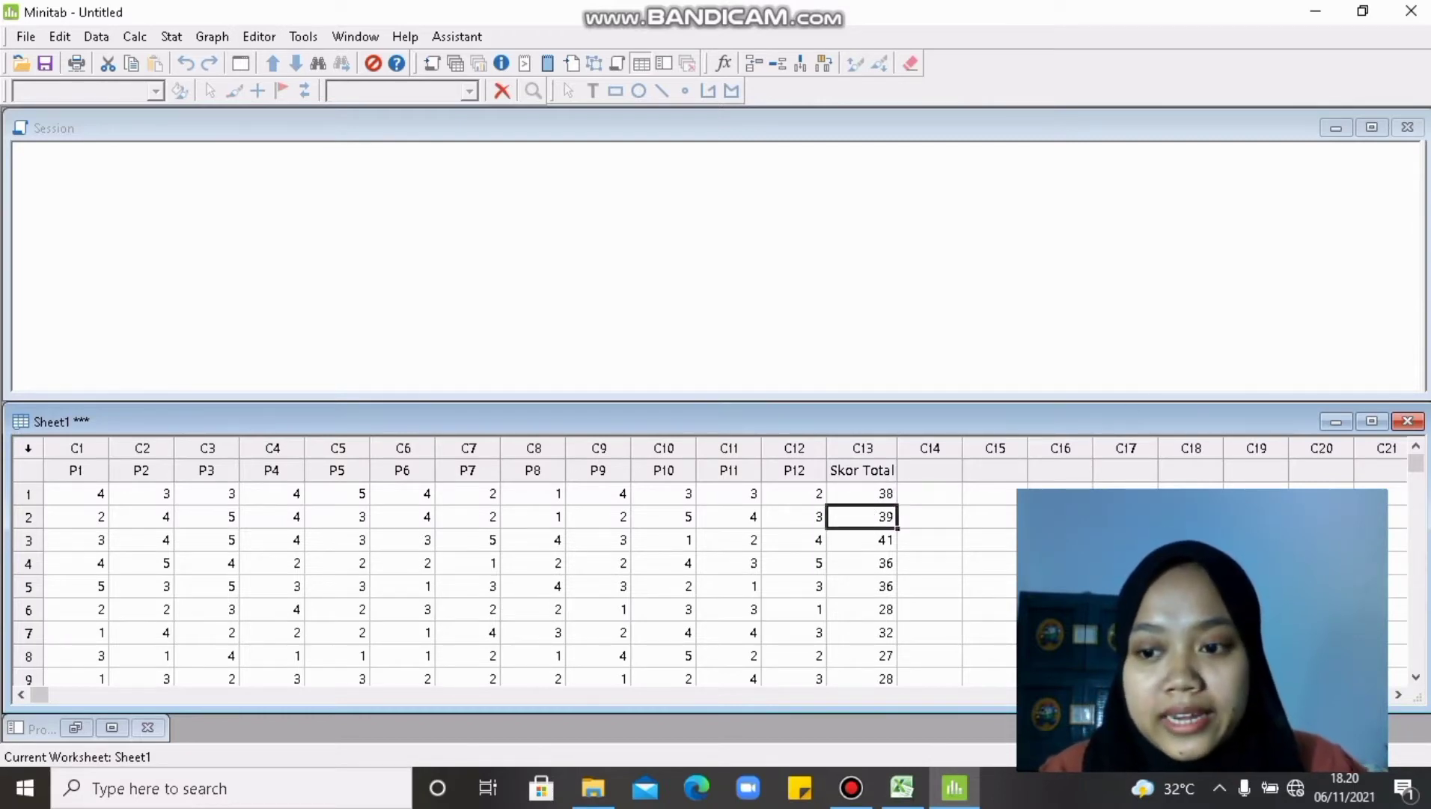
mouse_move(1416, 464)
left_mouse_down()
mouse_move(1415, 495)
mouse_move(1410, 463)
left_mouse_up()
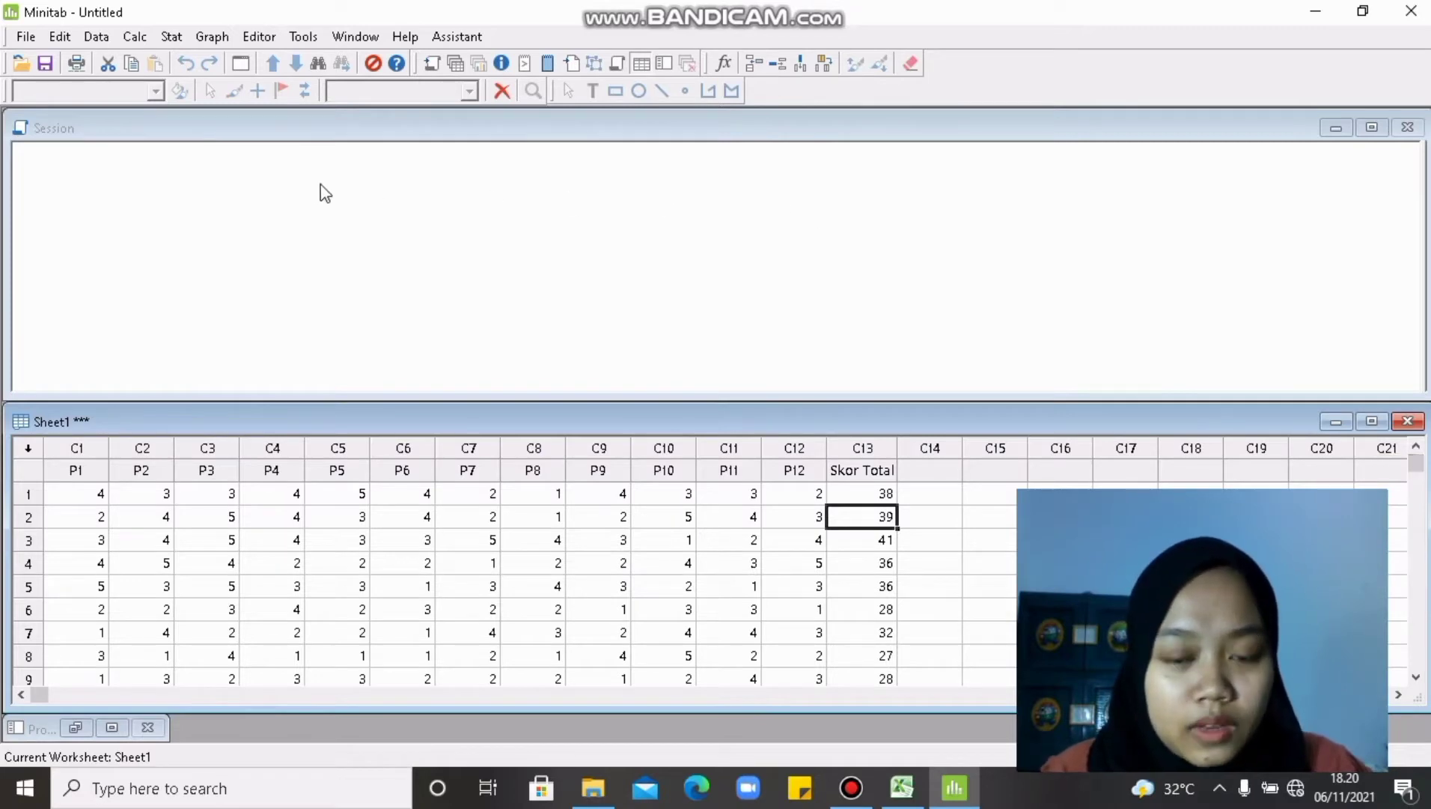
left_click(870, 491)
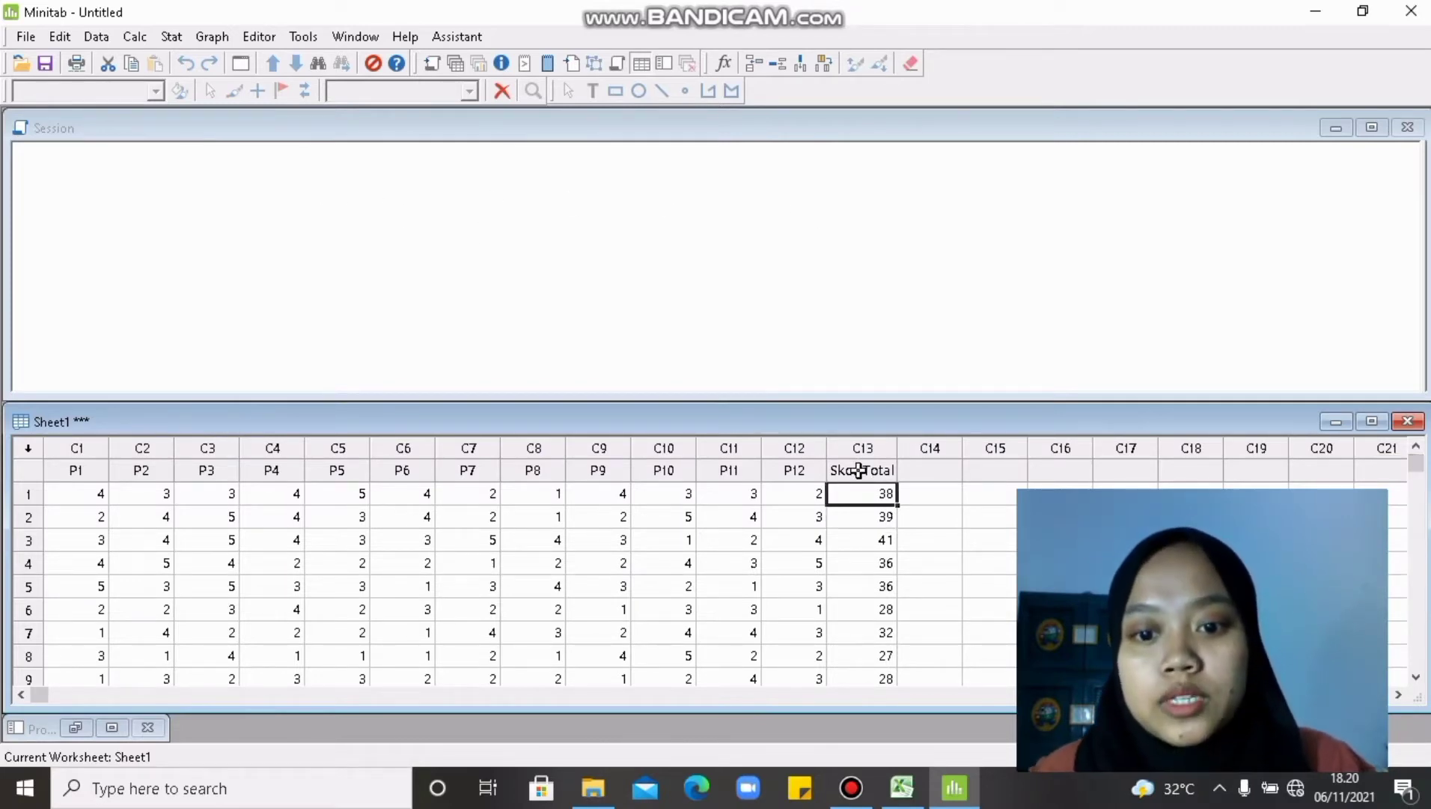
left_click(858, 470)
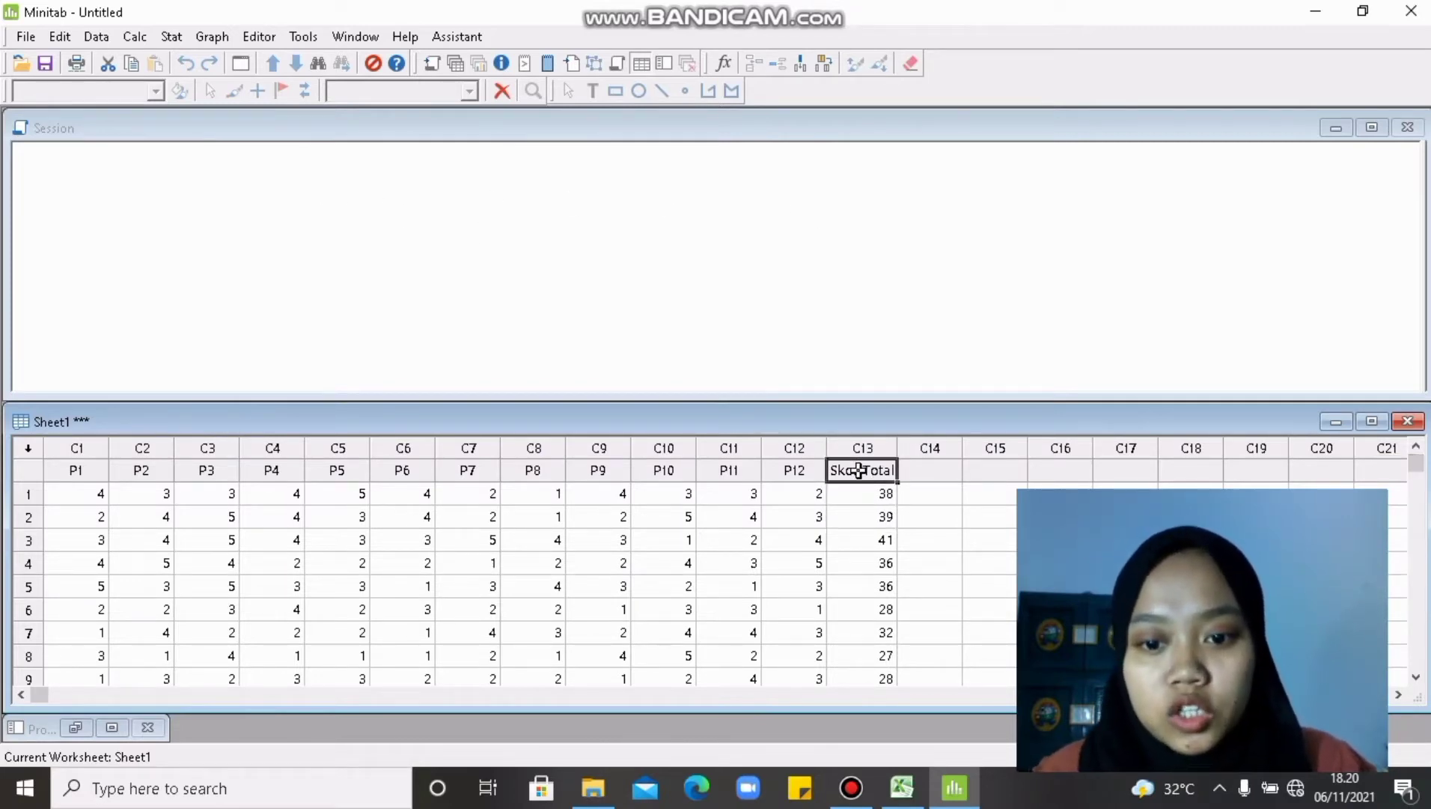
Start a Correlation analysis from Basic Statistics and add P1, P2, P3 and P4 as variables.
left_click(170, 39)
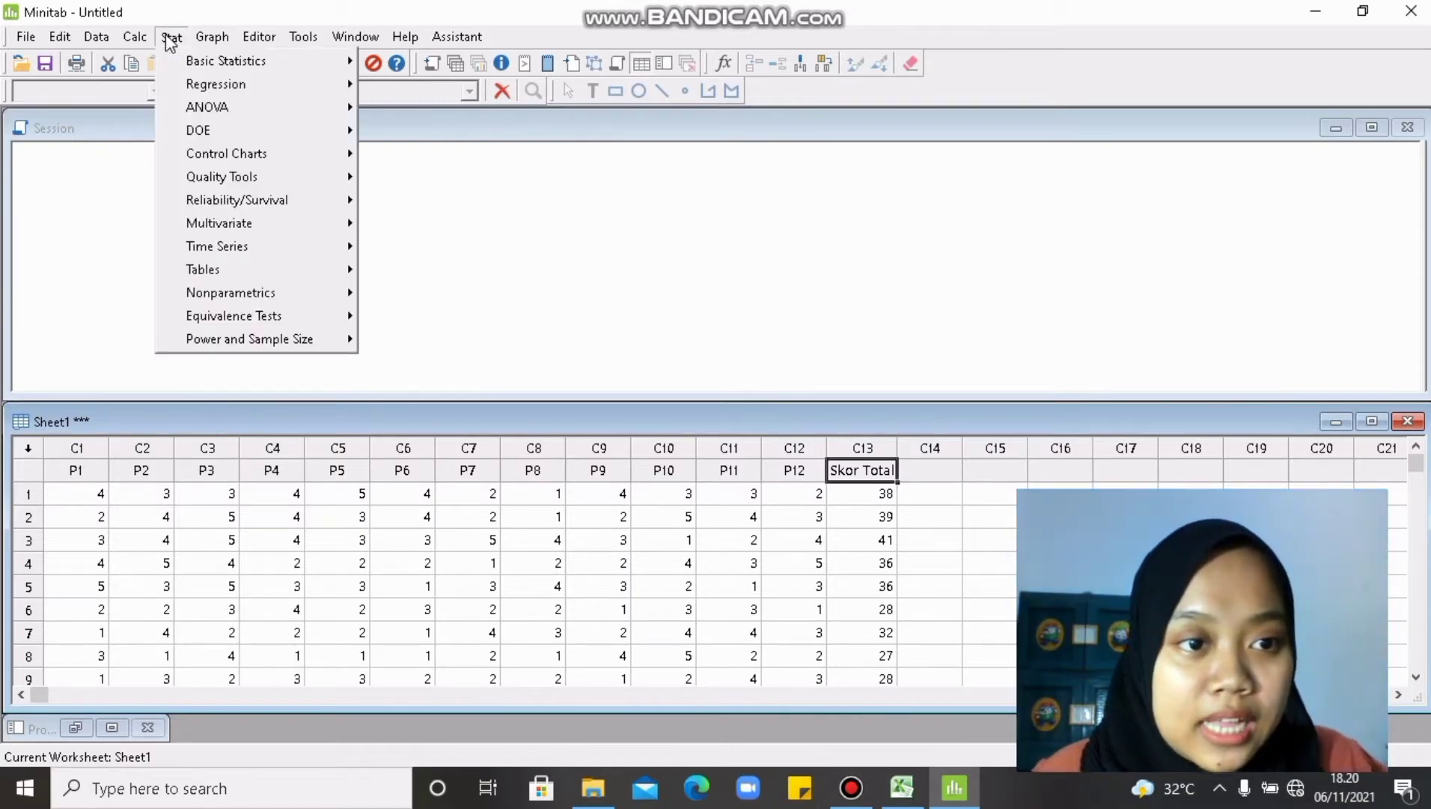
mouse_move(189, 58)
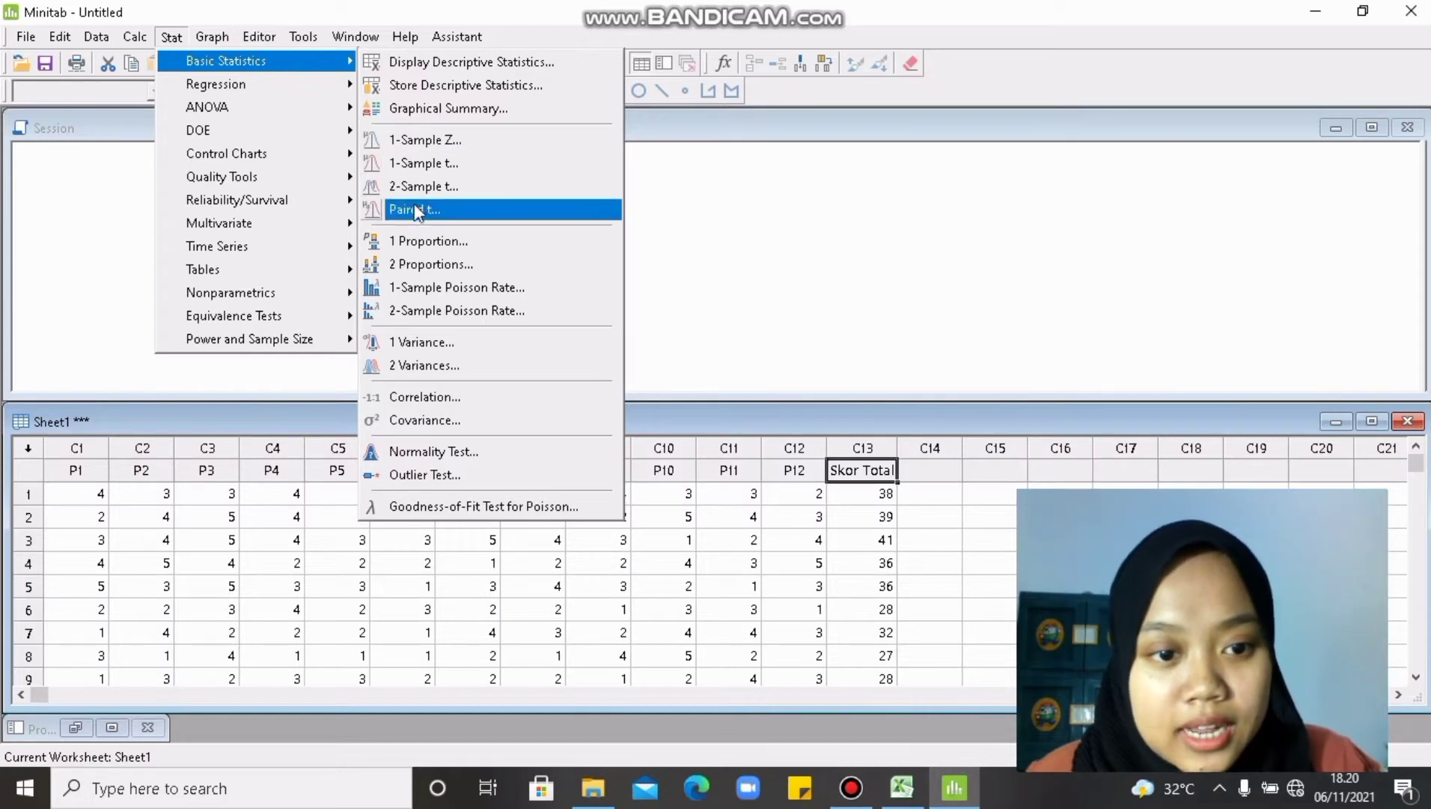
left_click(439, 399)
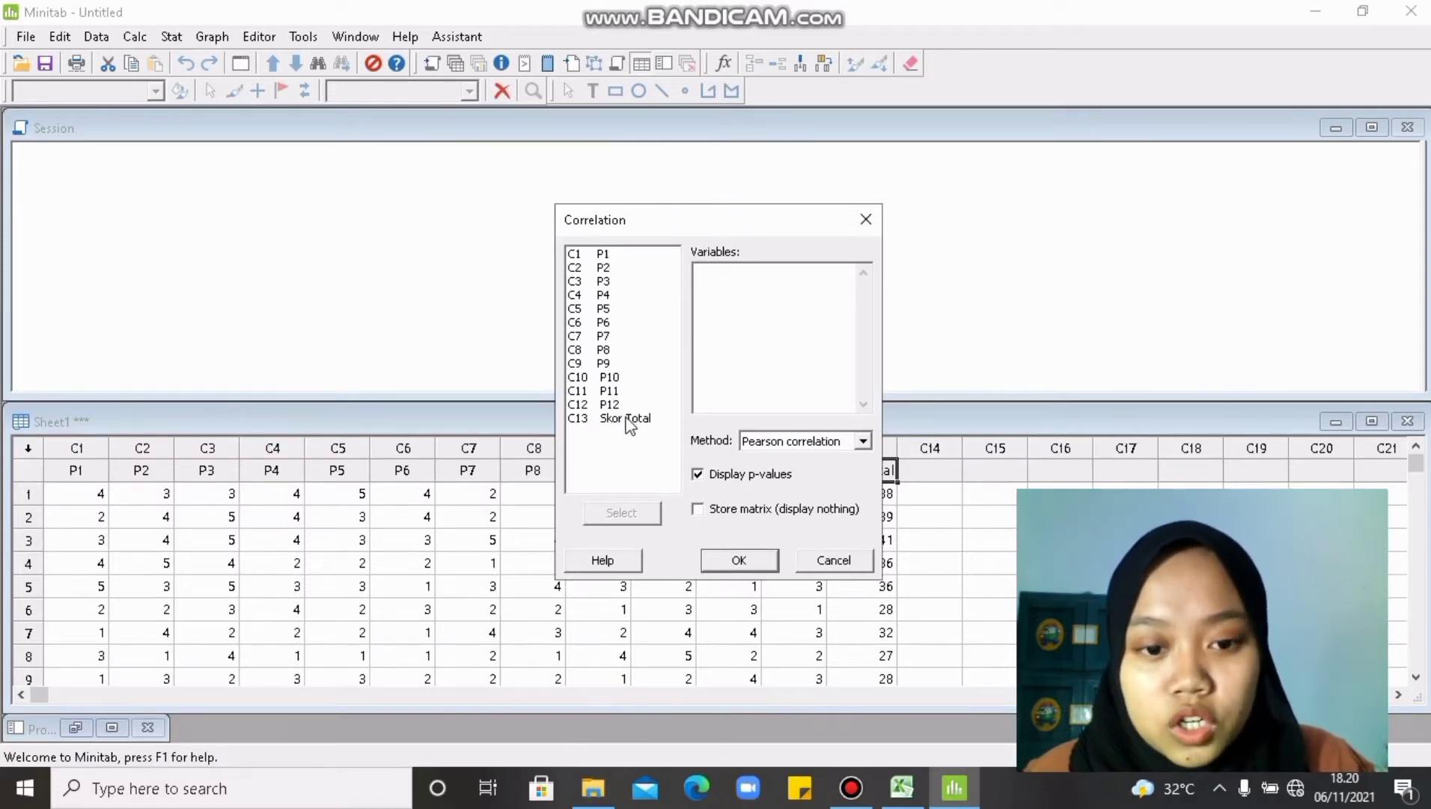
left_click(612, 255)
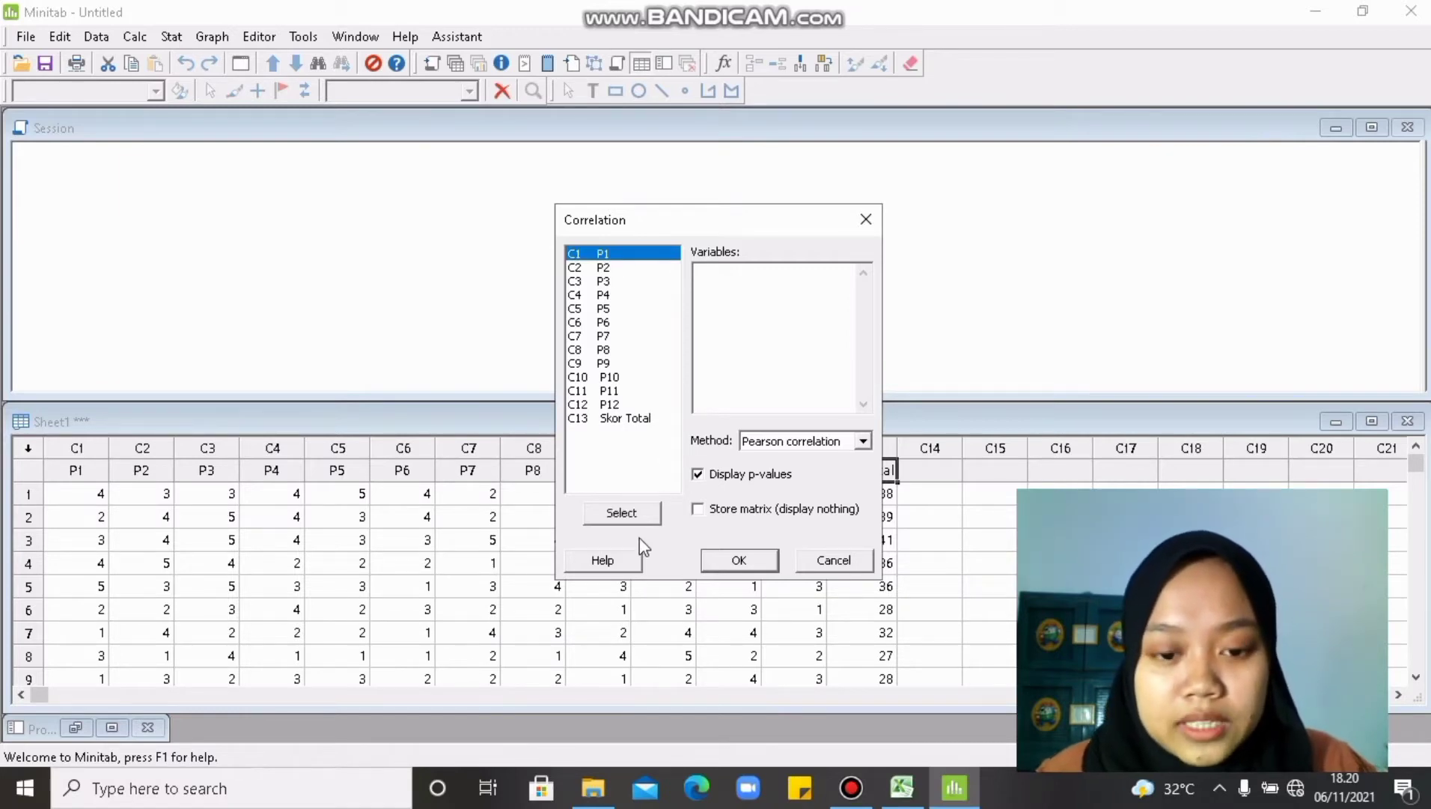
left_click(636, 517)
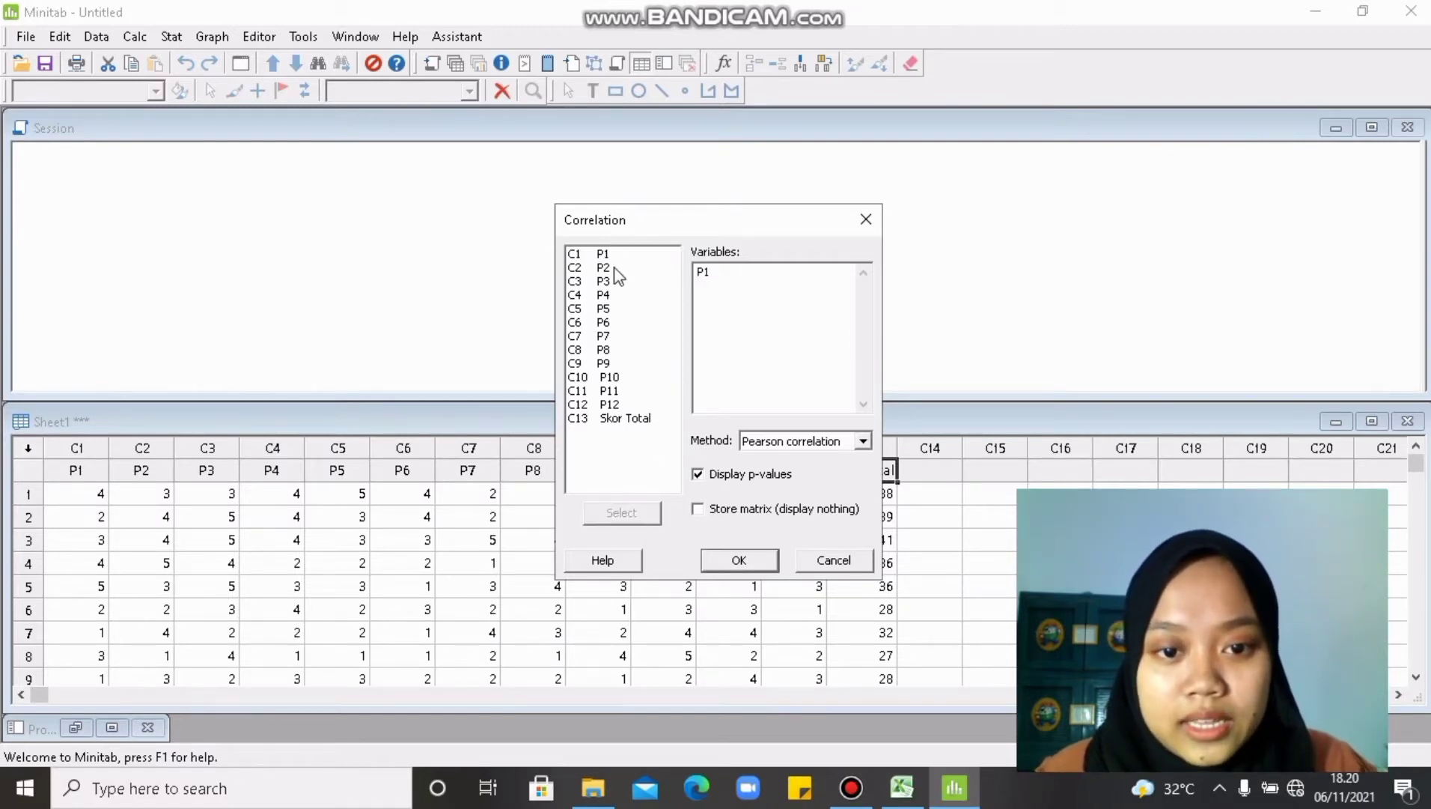
left_click(620, 269)
left_click(624, 514)
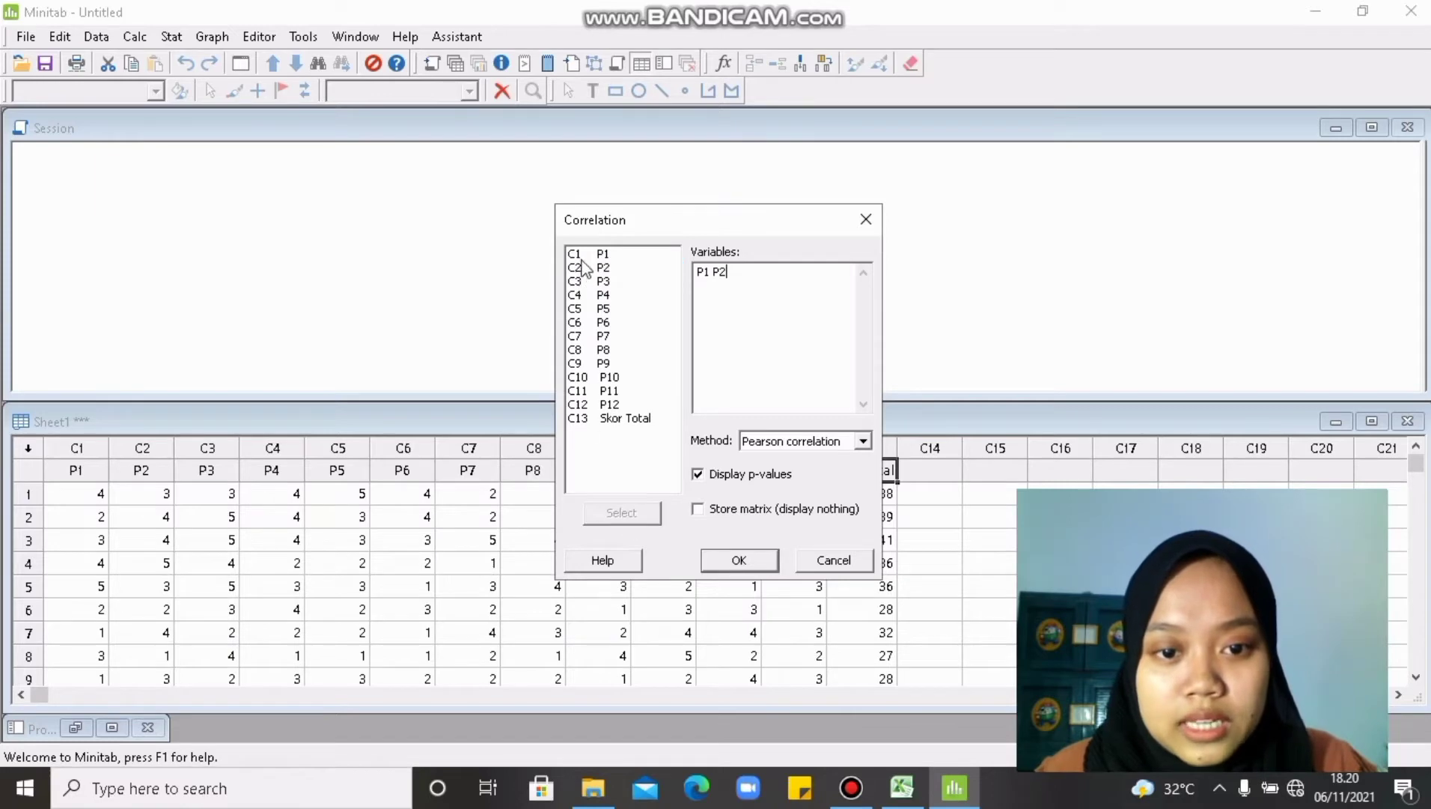
left_click(598, 280)
left_click(637, 514)
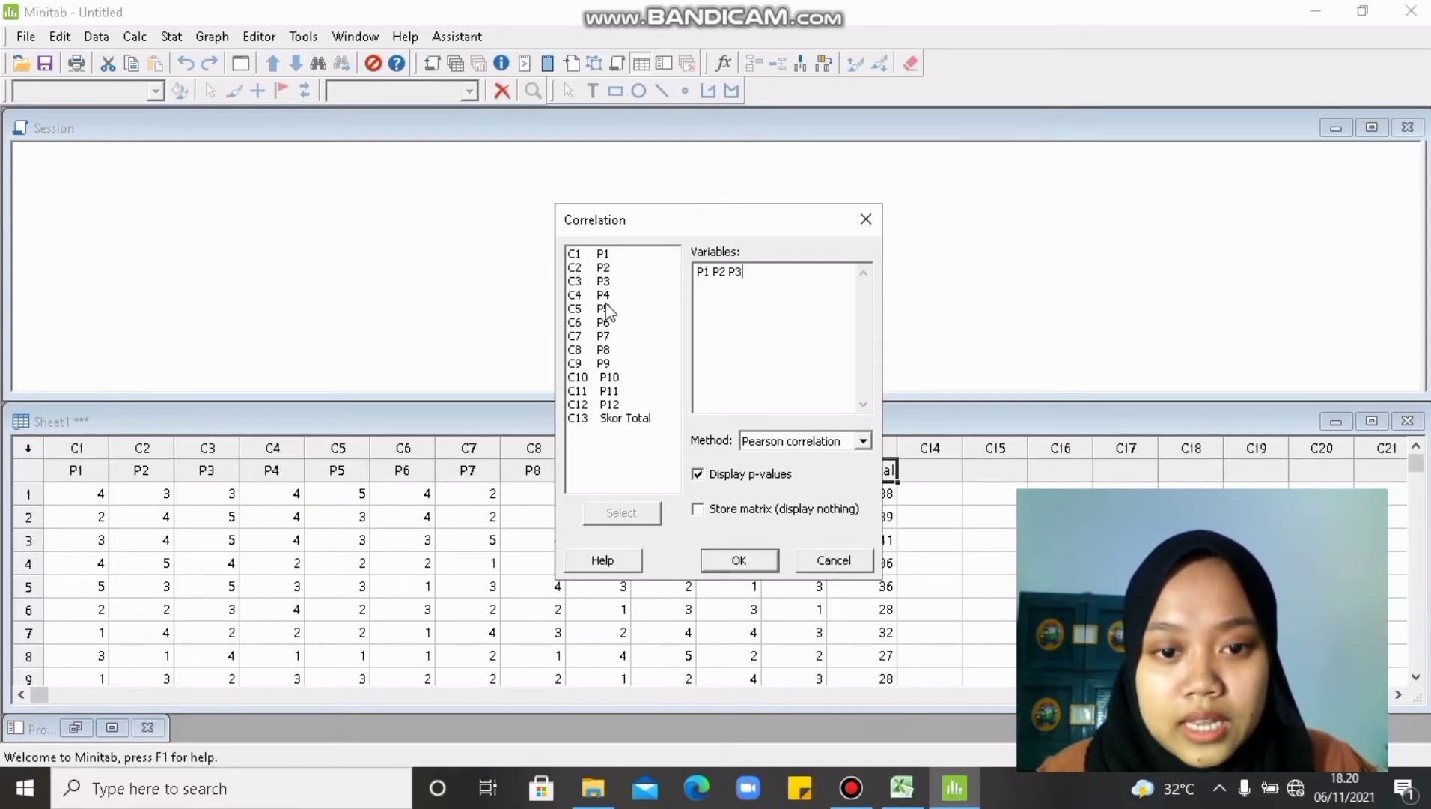
left_click(605, 296)
left_click(639, 522)
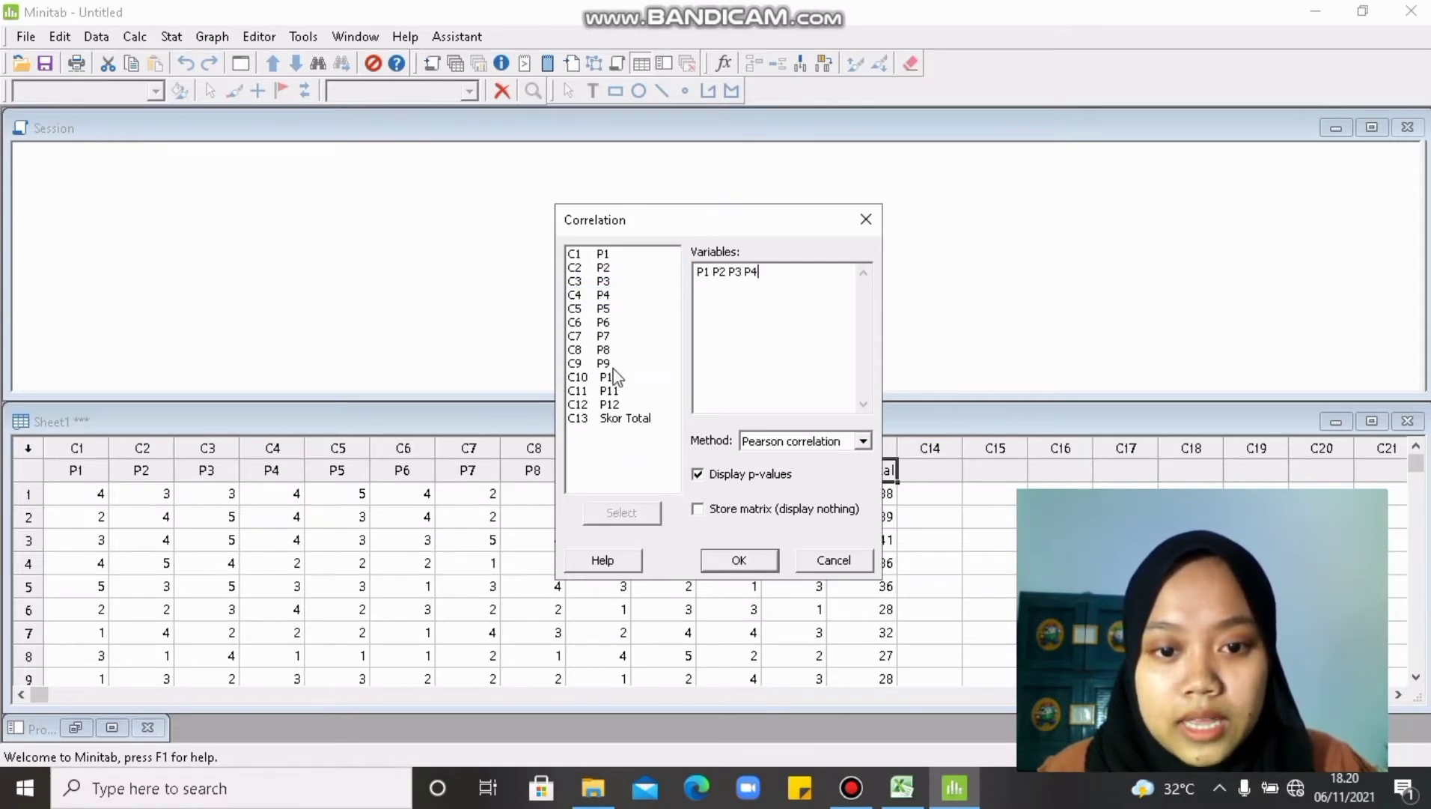
Add P5, P6, P7 and P8 to the correlation variables.
left_click(607, 308)
left_click(626, 513)
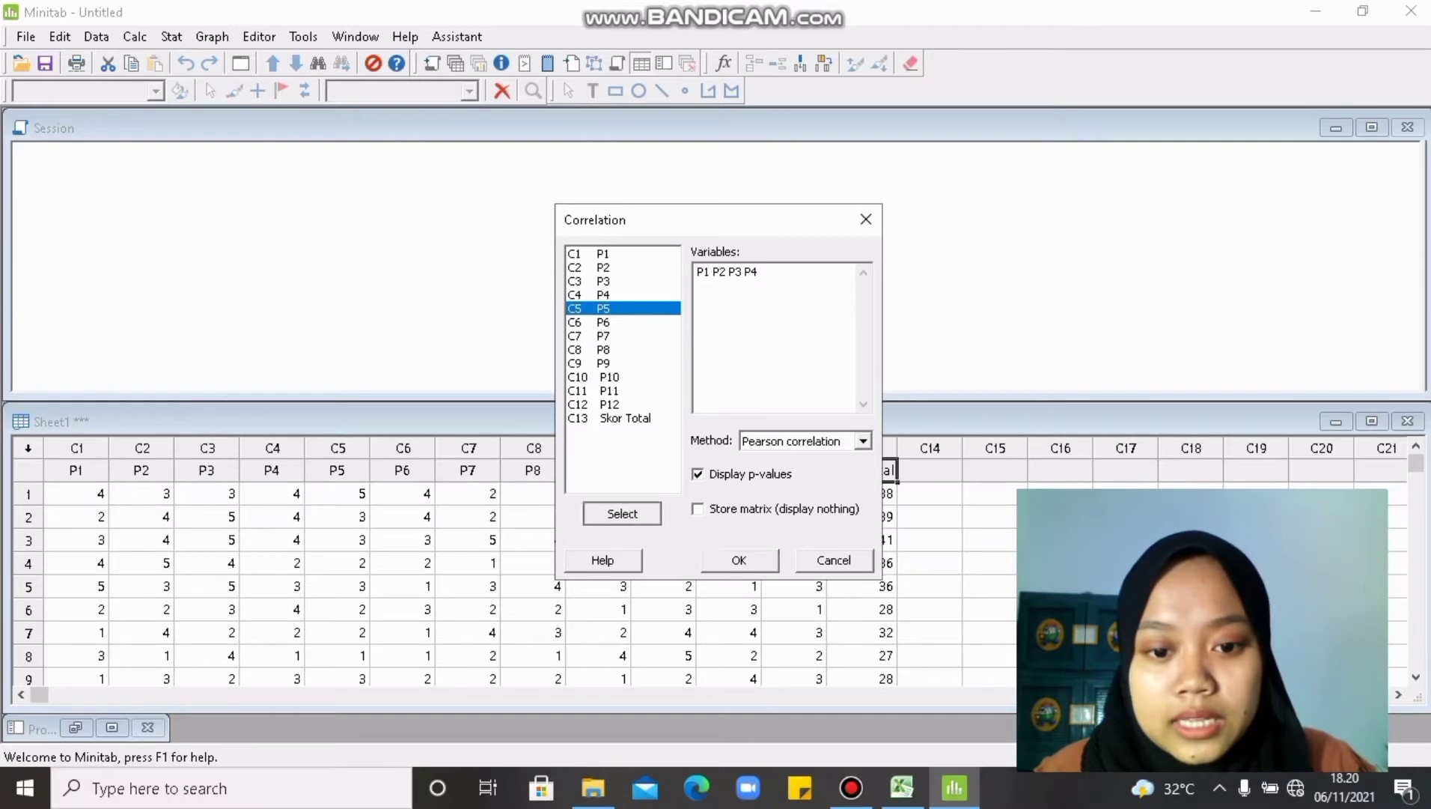
left_click(618, 323)
left_click(620, 517)
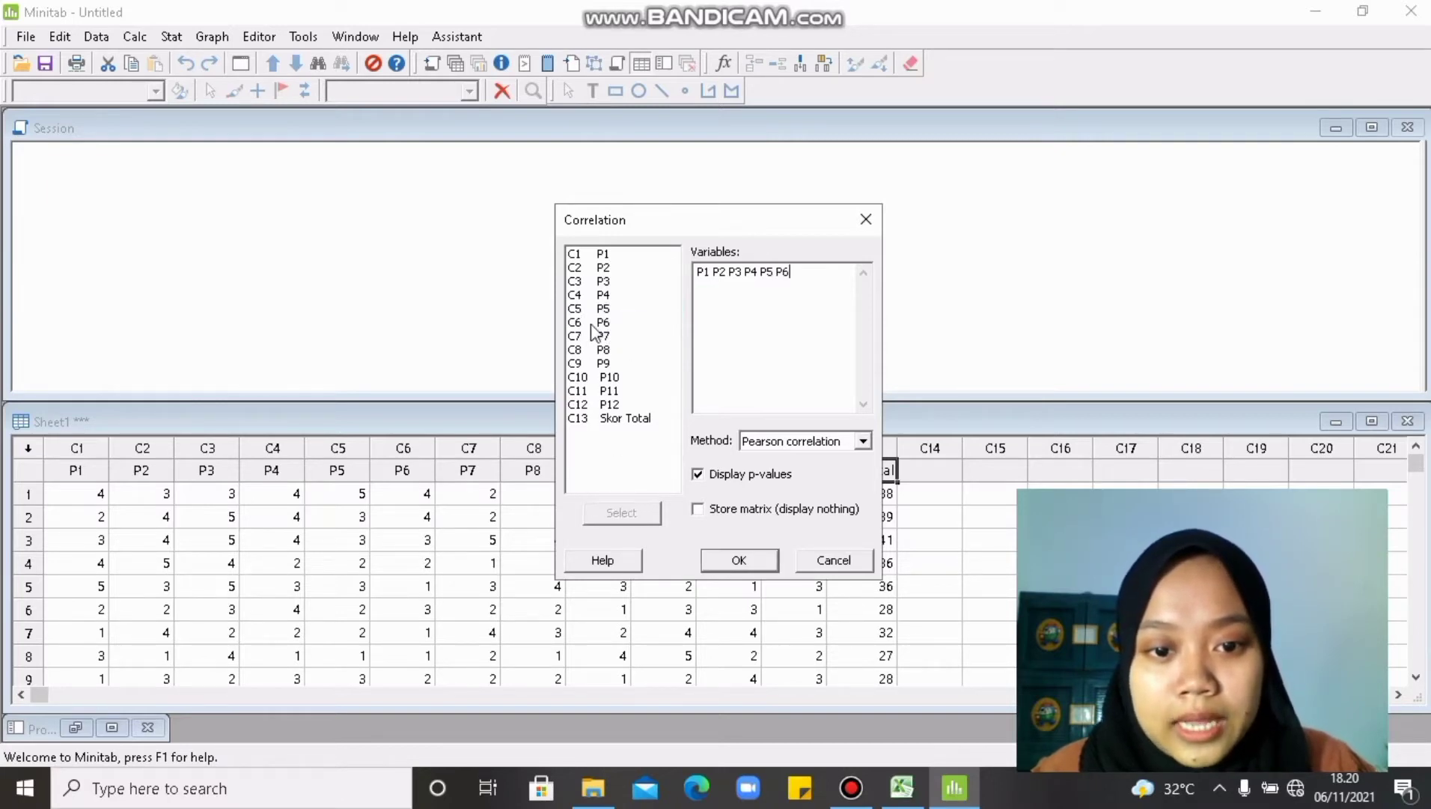
left_click(605, 335)
left_click(632, 515)
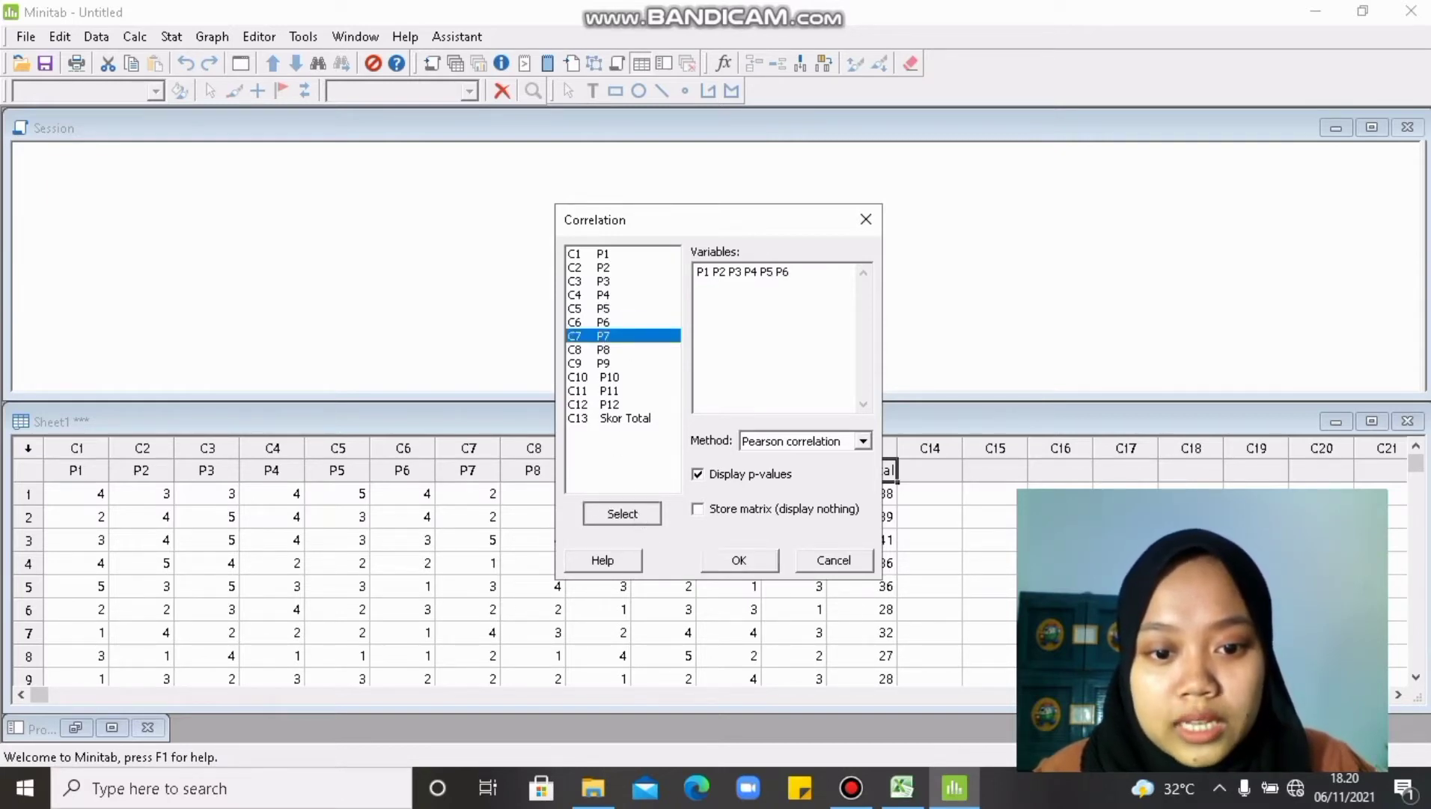
left_click(608, 348)
left_click(633, 515)
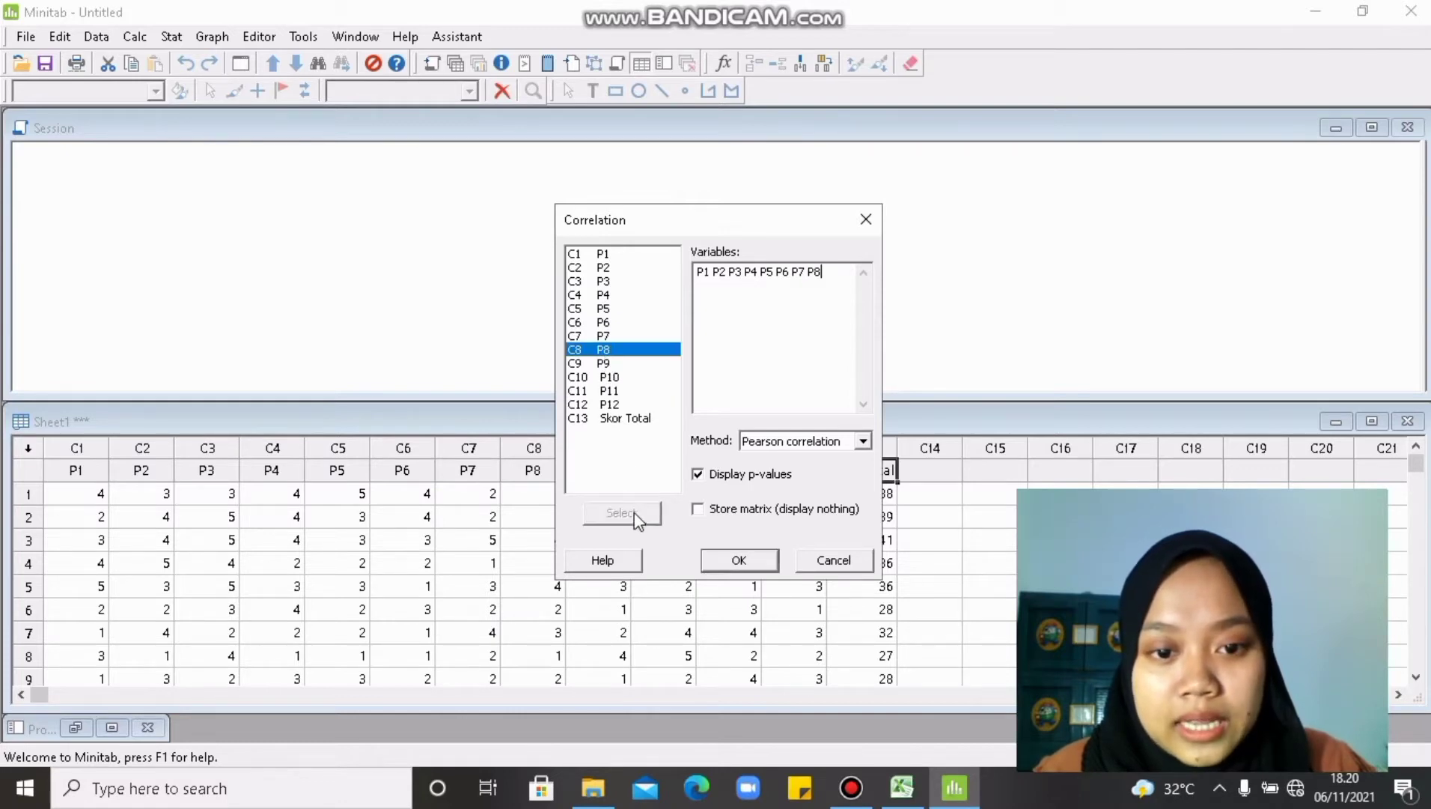
Include P9, P10, P11 and P12 among the correlation variables.
left_click(605, 363)
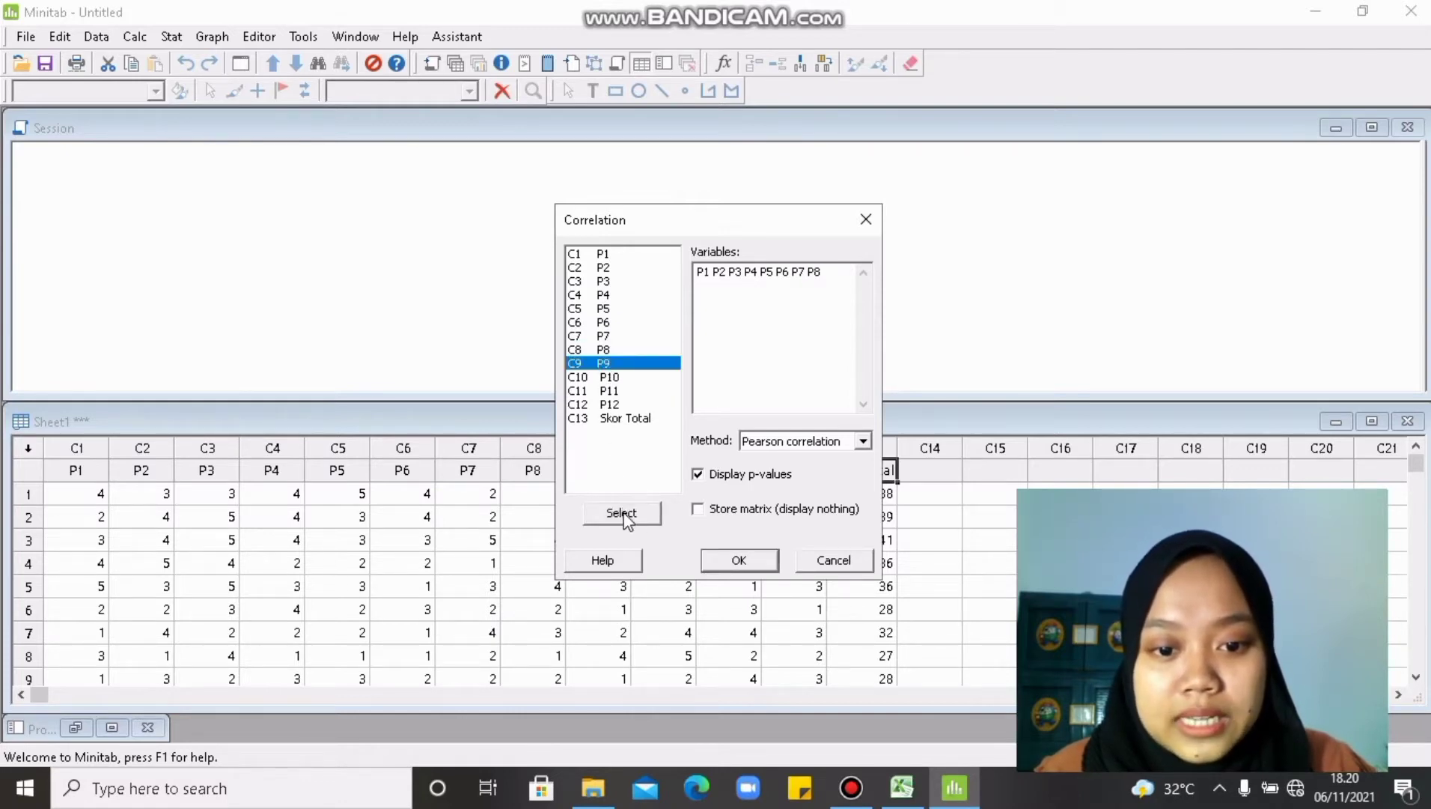
left_click(625, 515)
left_click(613, 376)
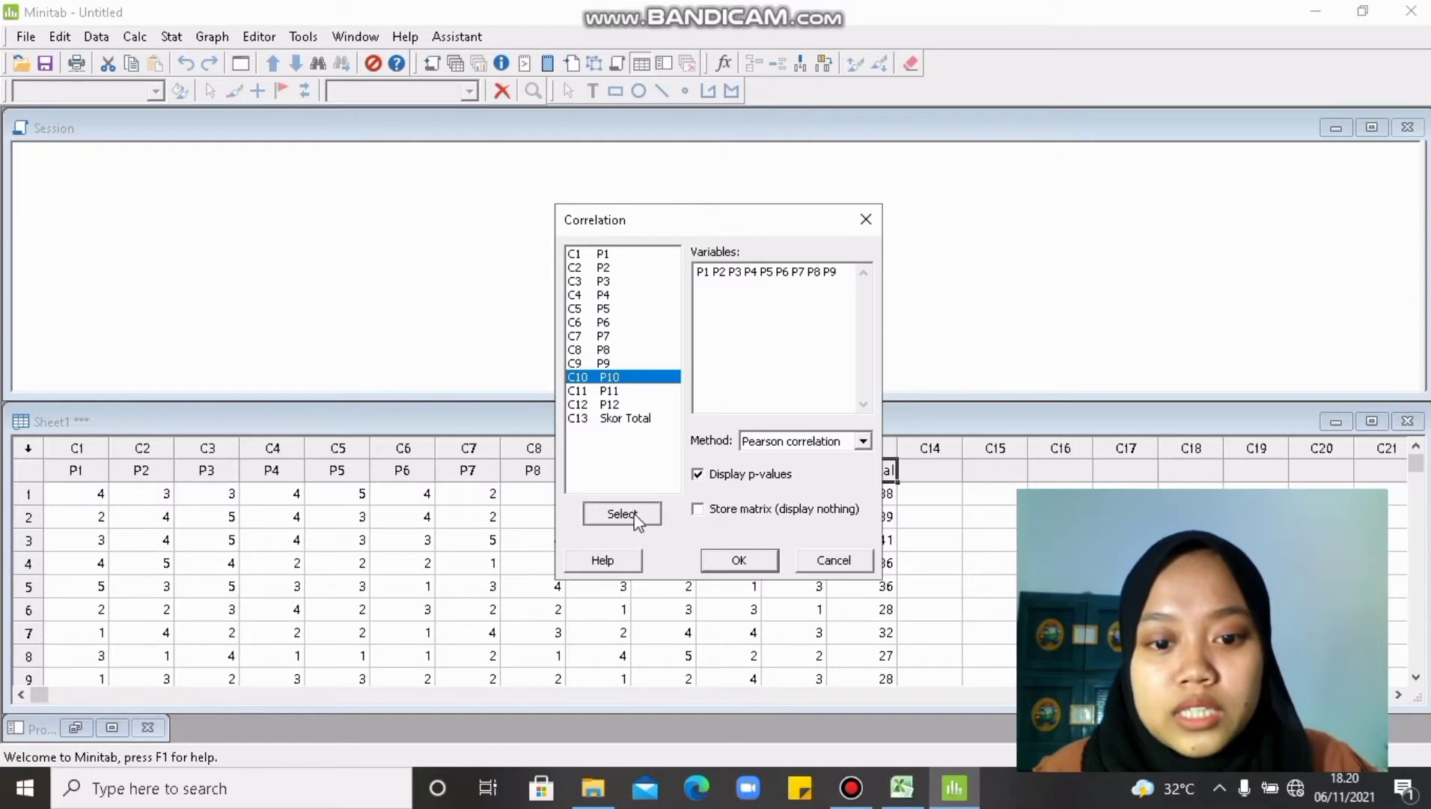
left_click(629, 515)
left_click(613, 390)
left_click(629, 515)
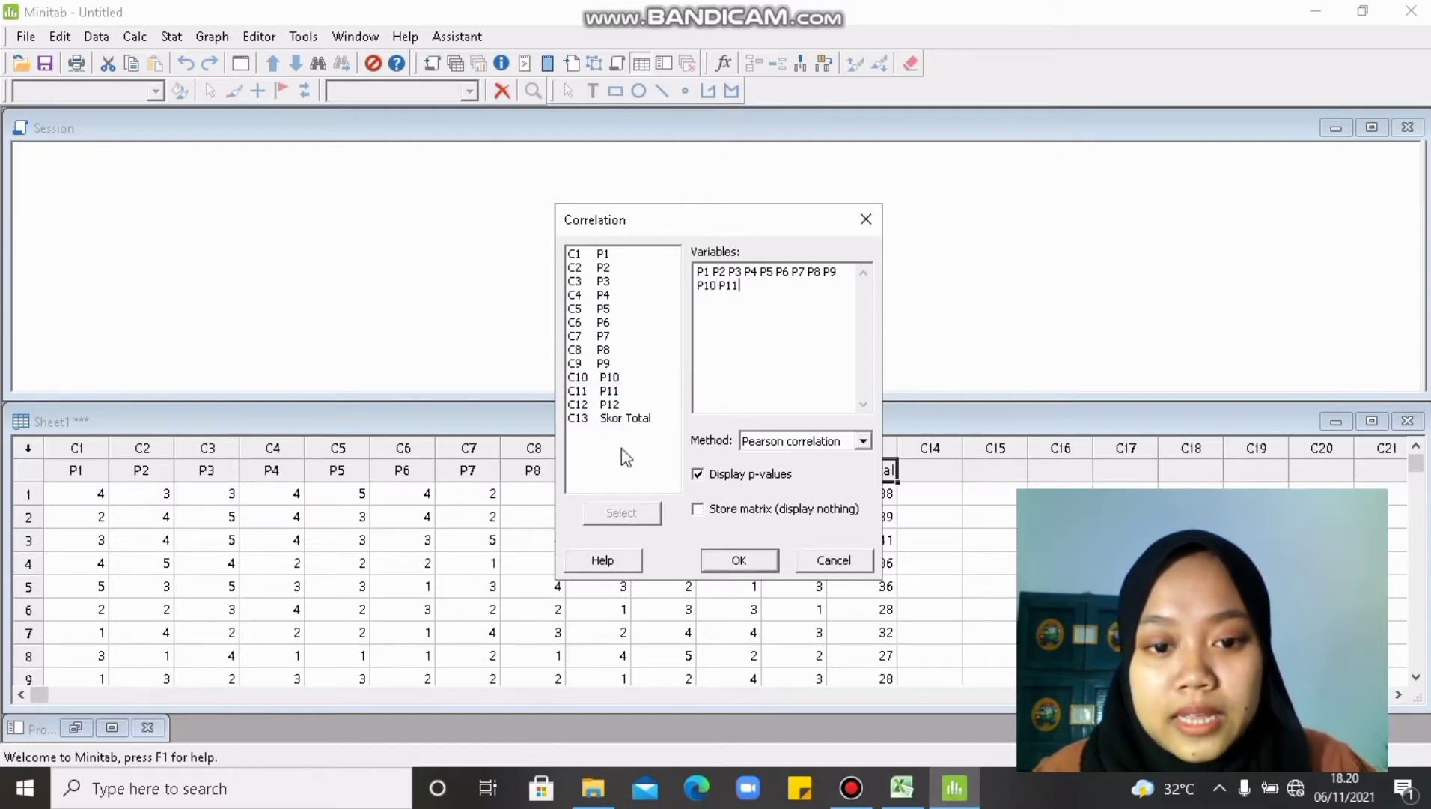
left_click(618, 404)
left_click(634, 515)
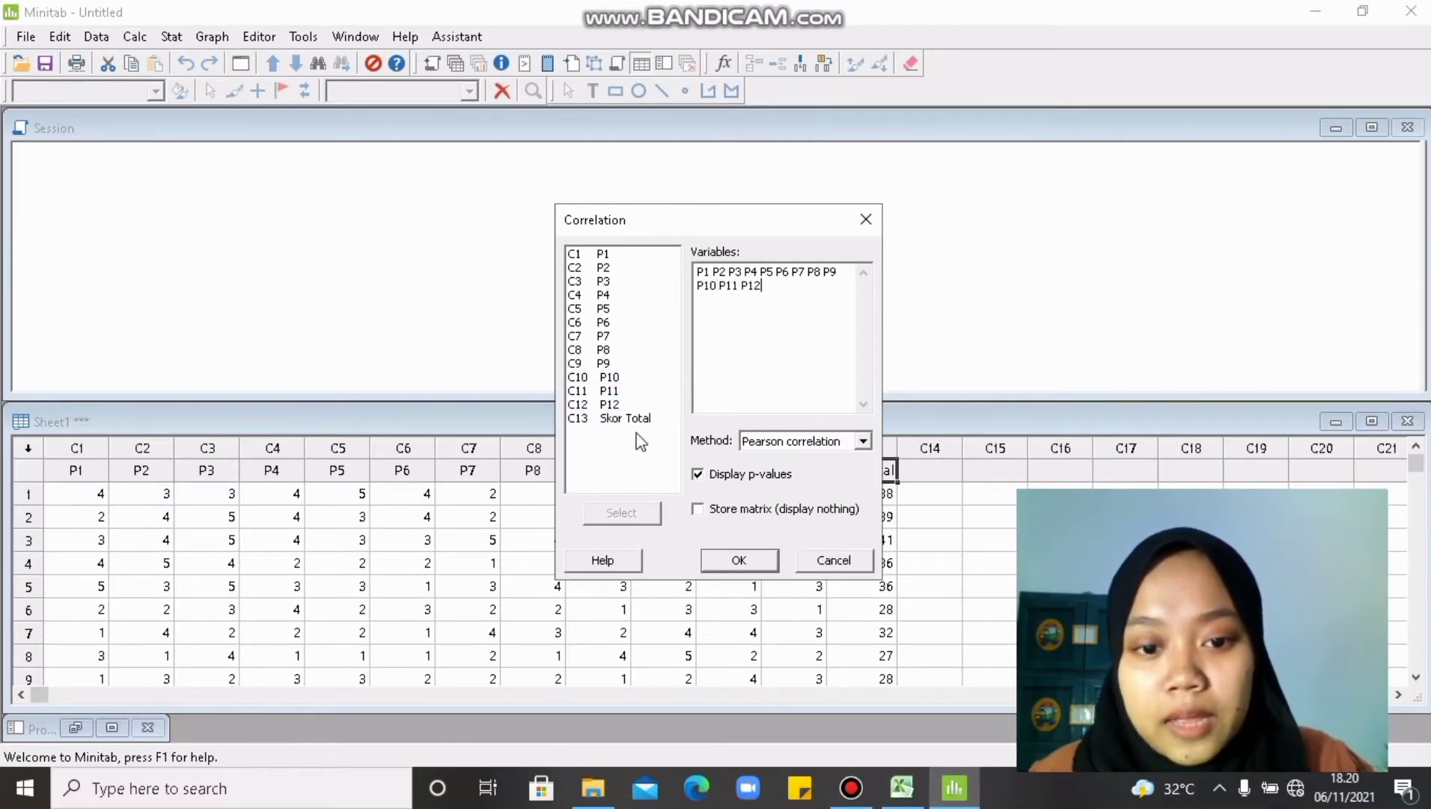
Add Skor Total as the last variable and run the Pearson correlation with p-values displayed.
left_click(637, 431)
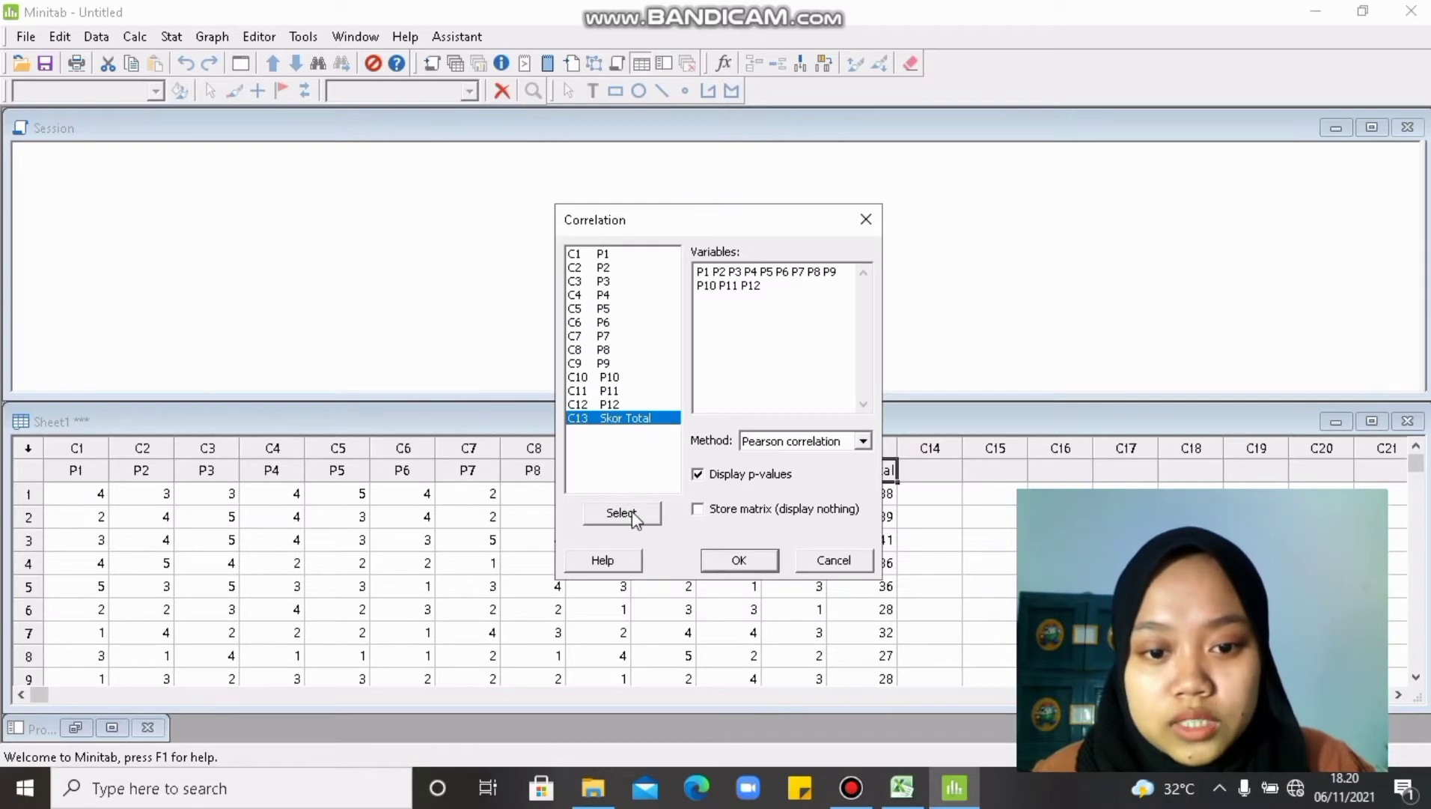
left_click(635, 515)
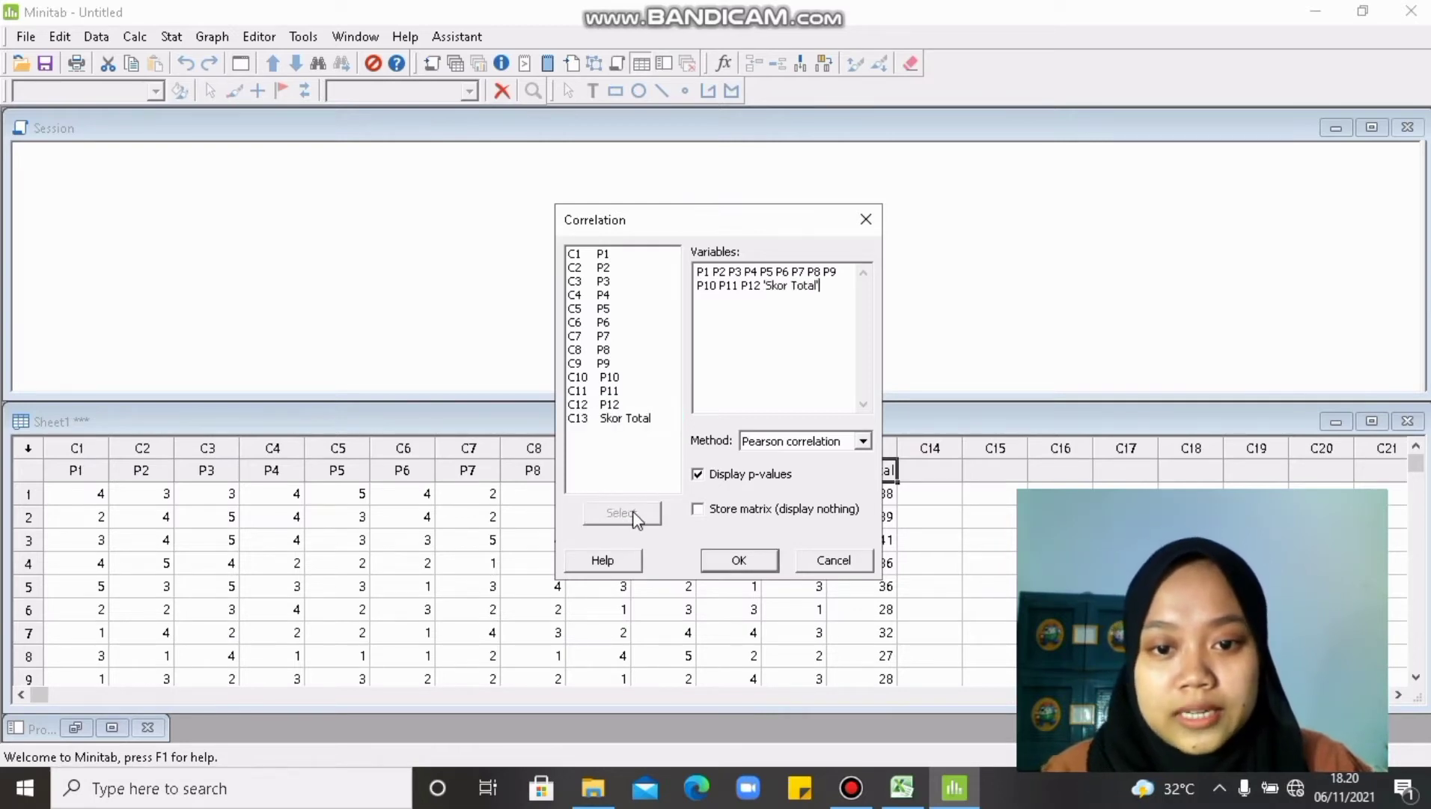
left_click(739, 560)
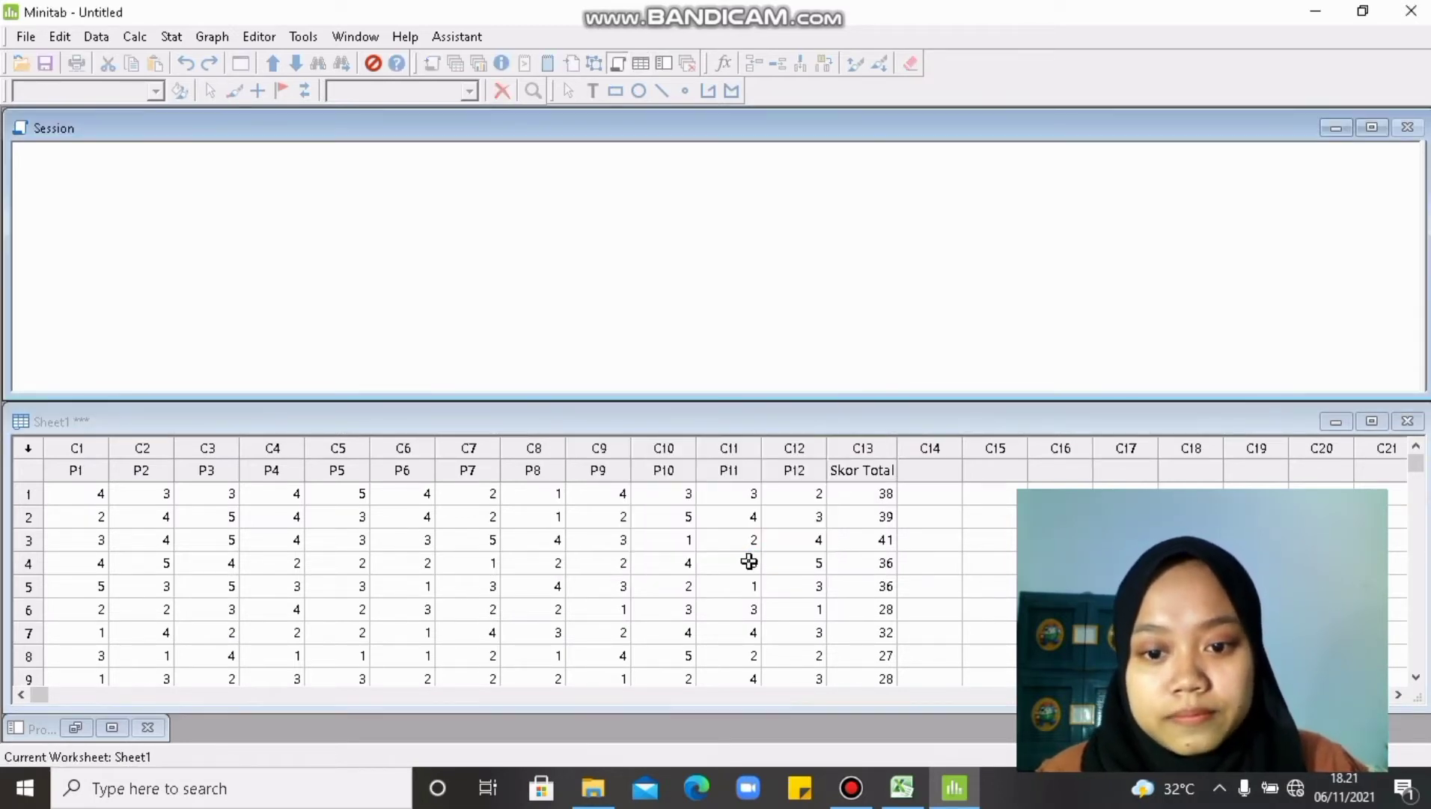
Enlarge the Session window and examine the Skor Total correlations and p-values for items P1 to P6.
left_click(709, 414)
left_click_drag(706, 458, 704, 594)
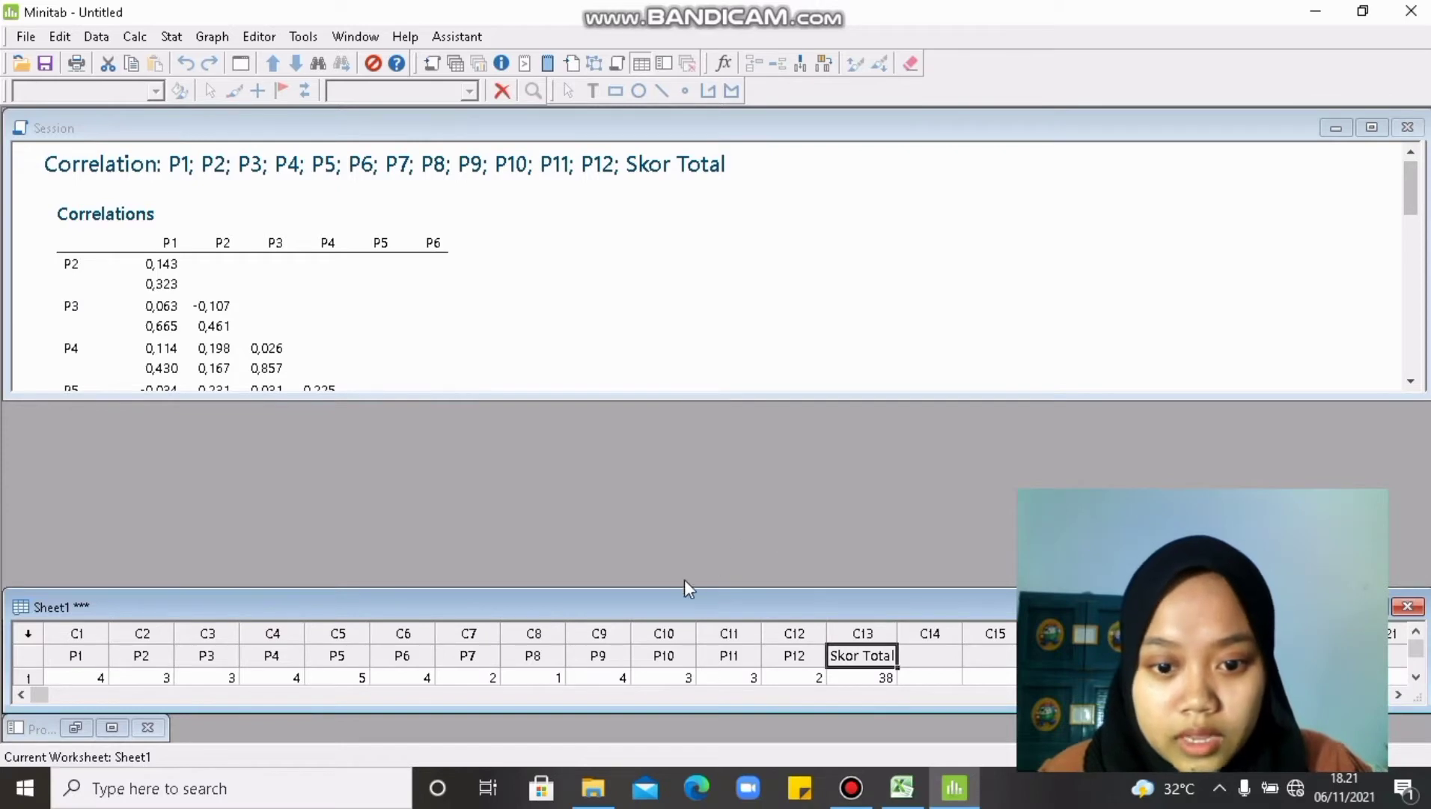
left_click_drag(680, 587, 666, 405)
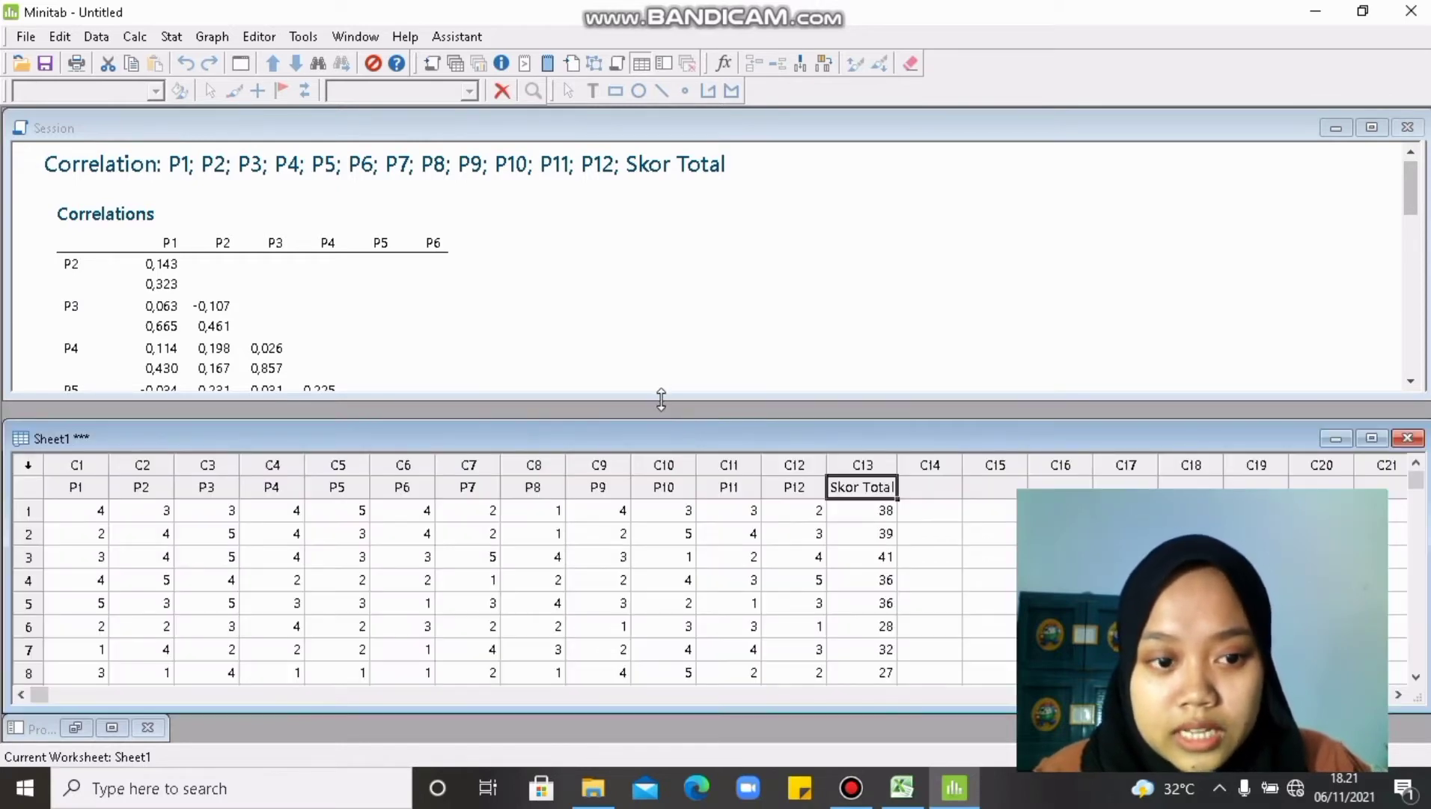
left_click_drag(668, 496, 668, 497)
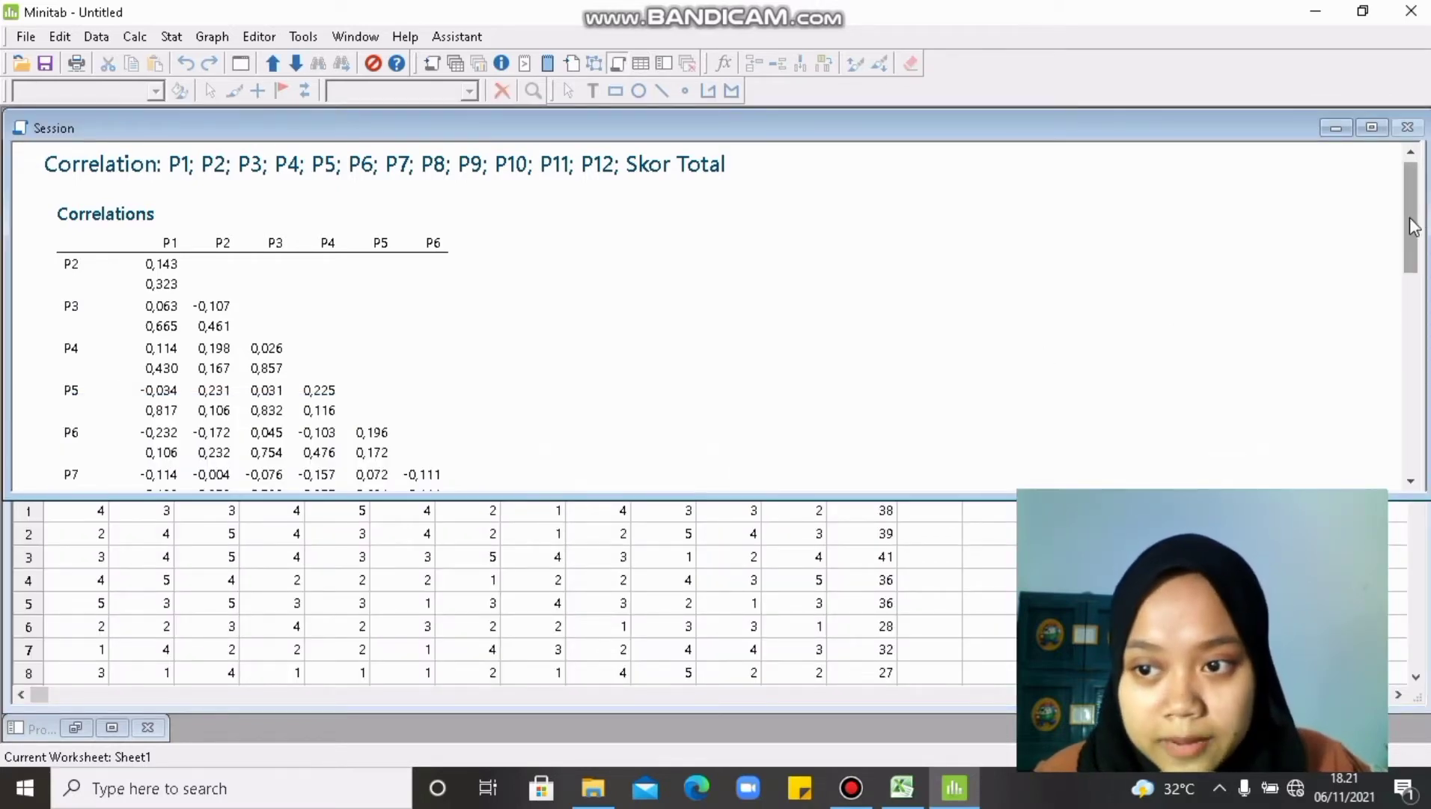
left_click_drag(1406, 243, 1410, 325)
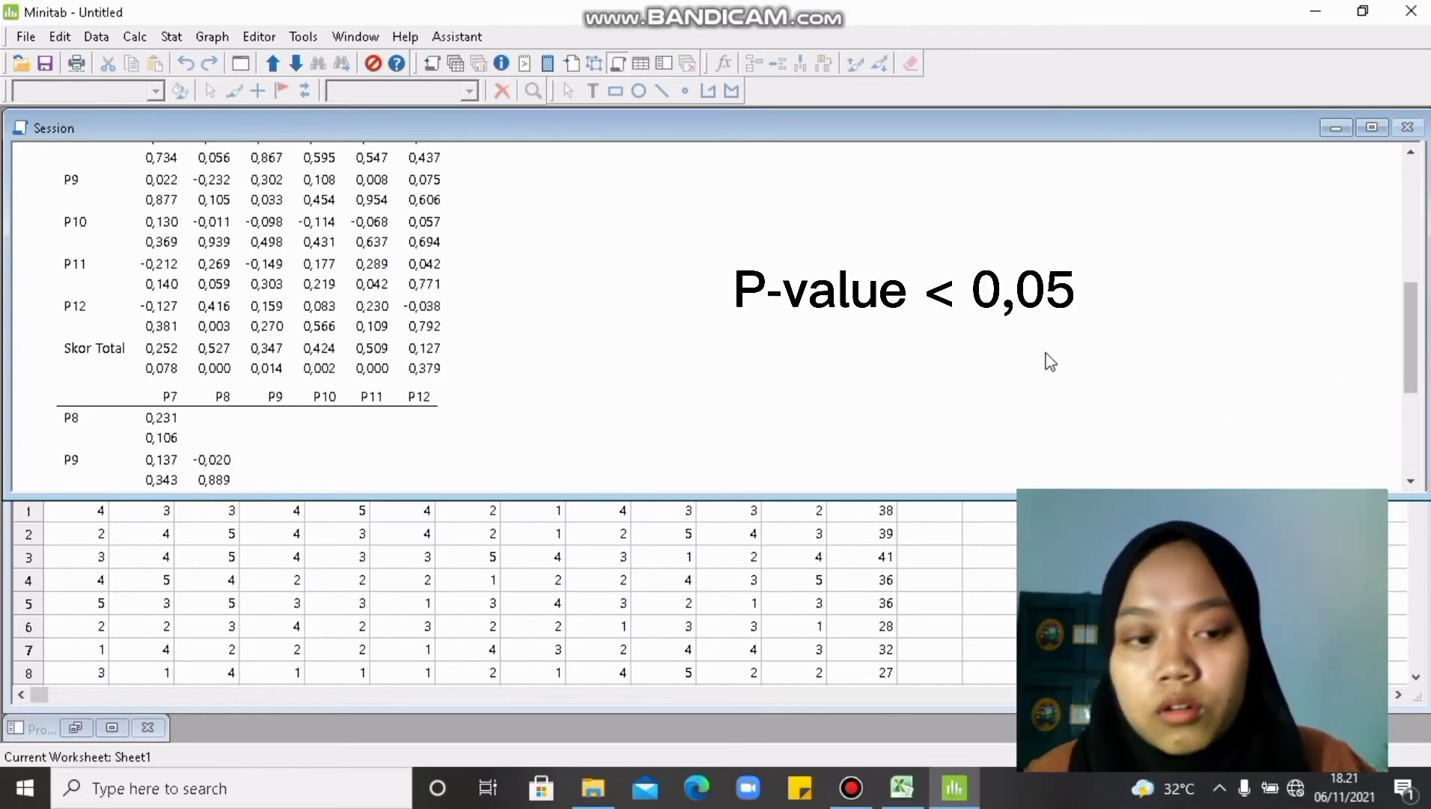
Examine the Skor Total p-values of items P1 to P12 against the 0,05 criterion.
mouse_move(1410, 355)
left_mouse_down()
mouse_move(1380, 270)
mouse_move(1413, 452)
mouse_move(1406, 351)
left_mouse_up()
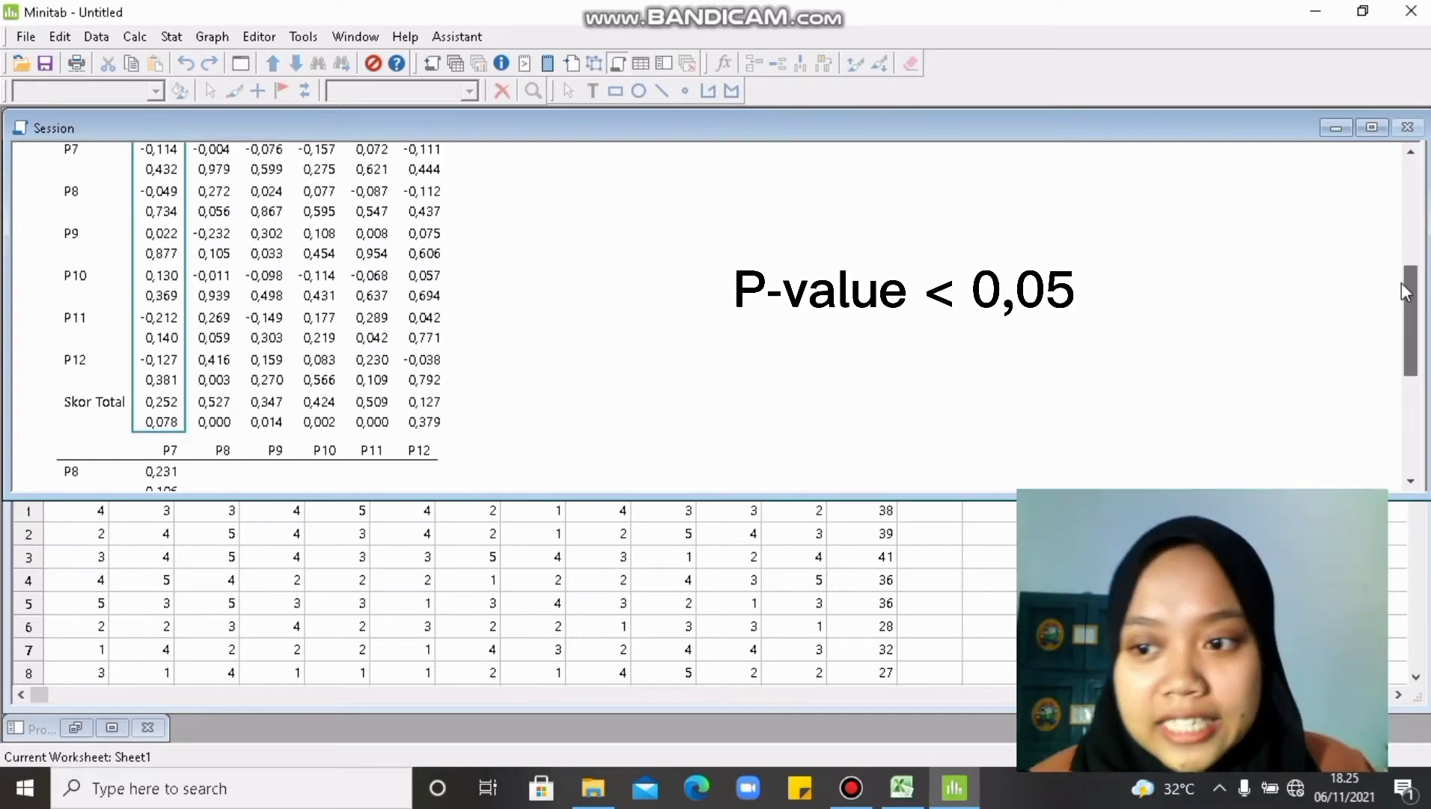
left_click_drag(1401, 281, 1406, 283)
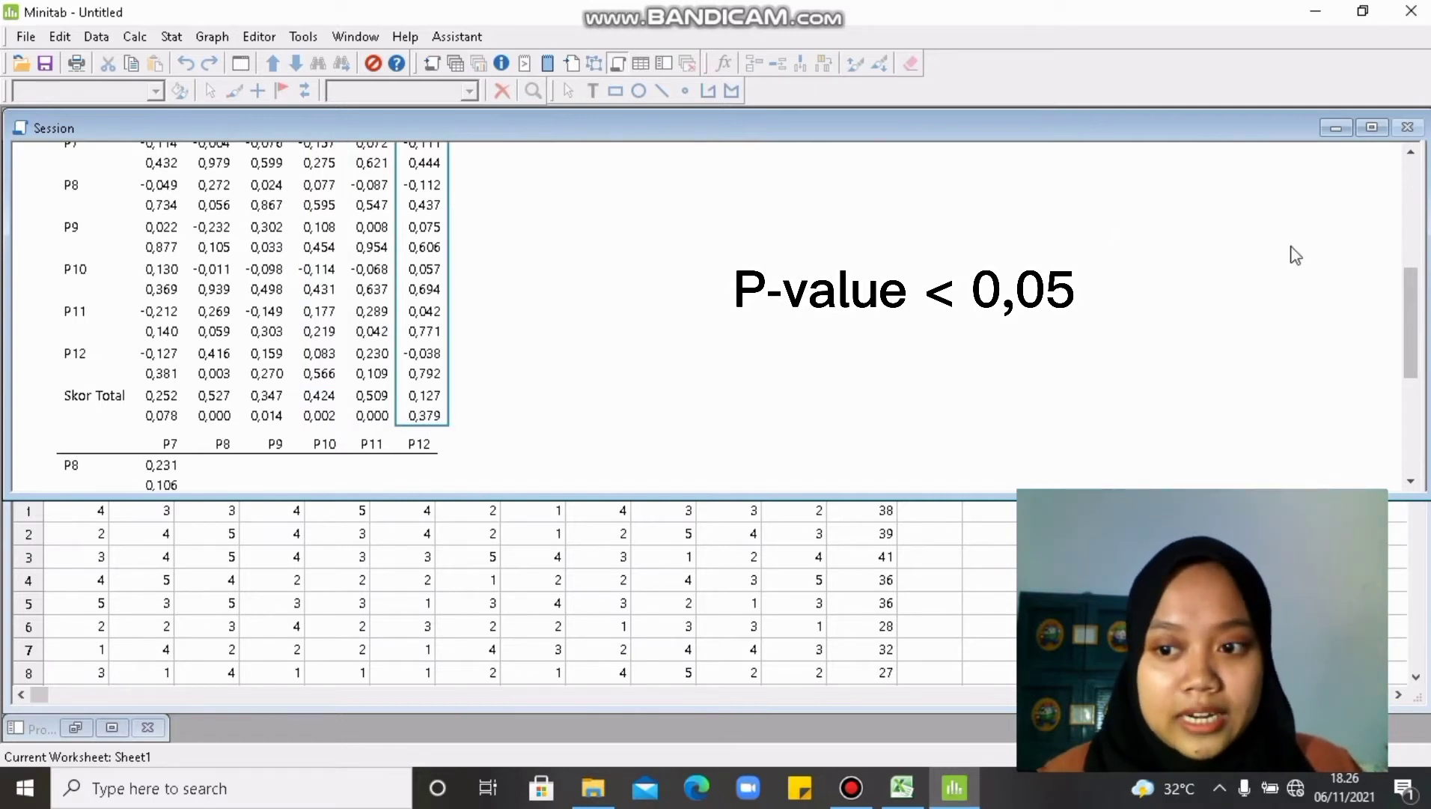
left_click_drag(1414, 305, 1423, 409)
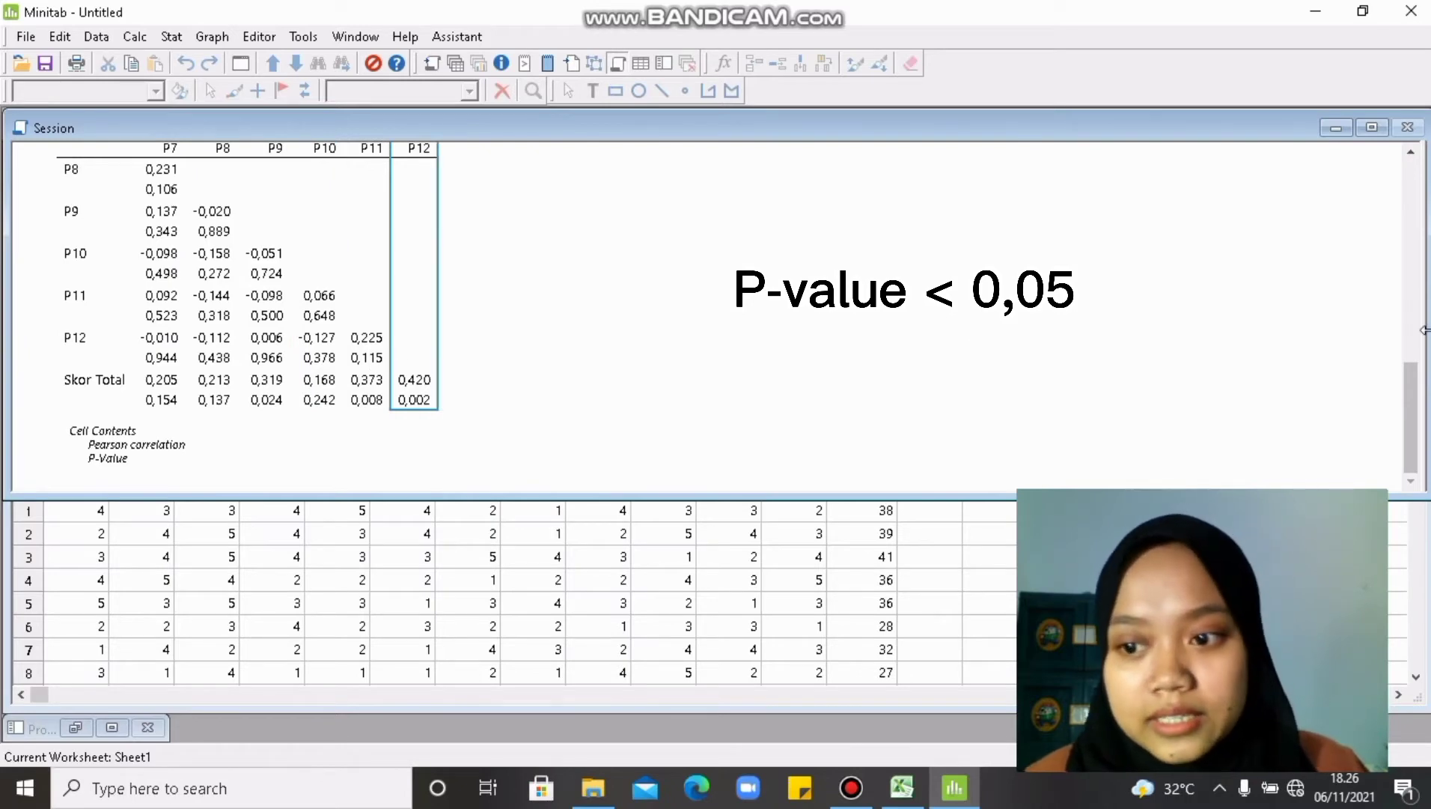
mouse_move(1411, 390)
left_mouse_down()
mouse_move(1385, 268)
mouse_move(1425, 373)
left_mouse_up()
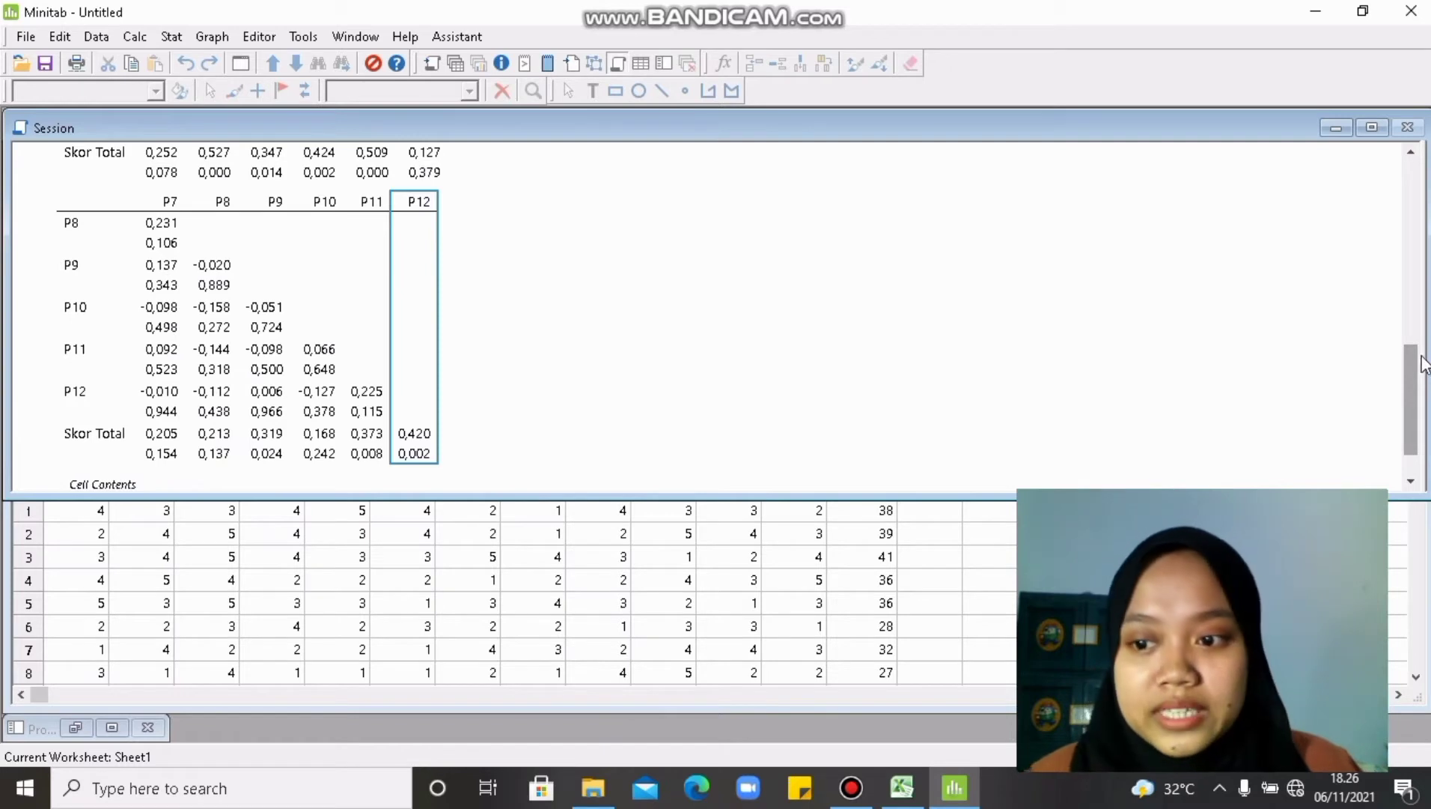
left_click_drag(1414, 374, 1416, 399)
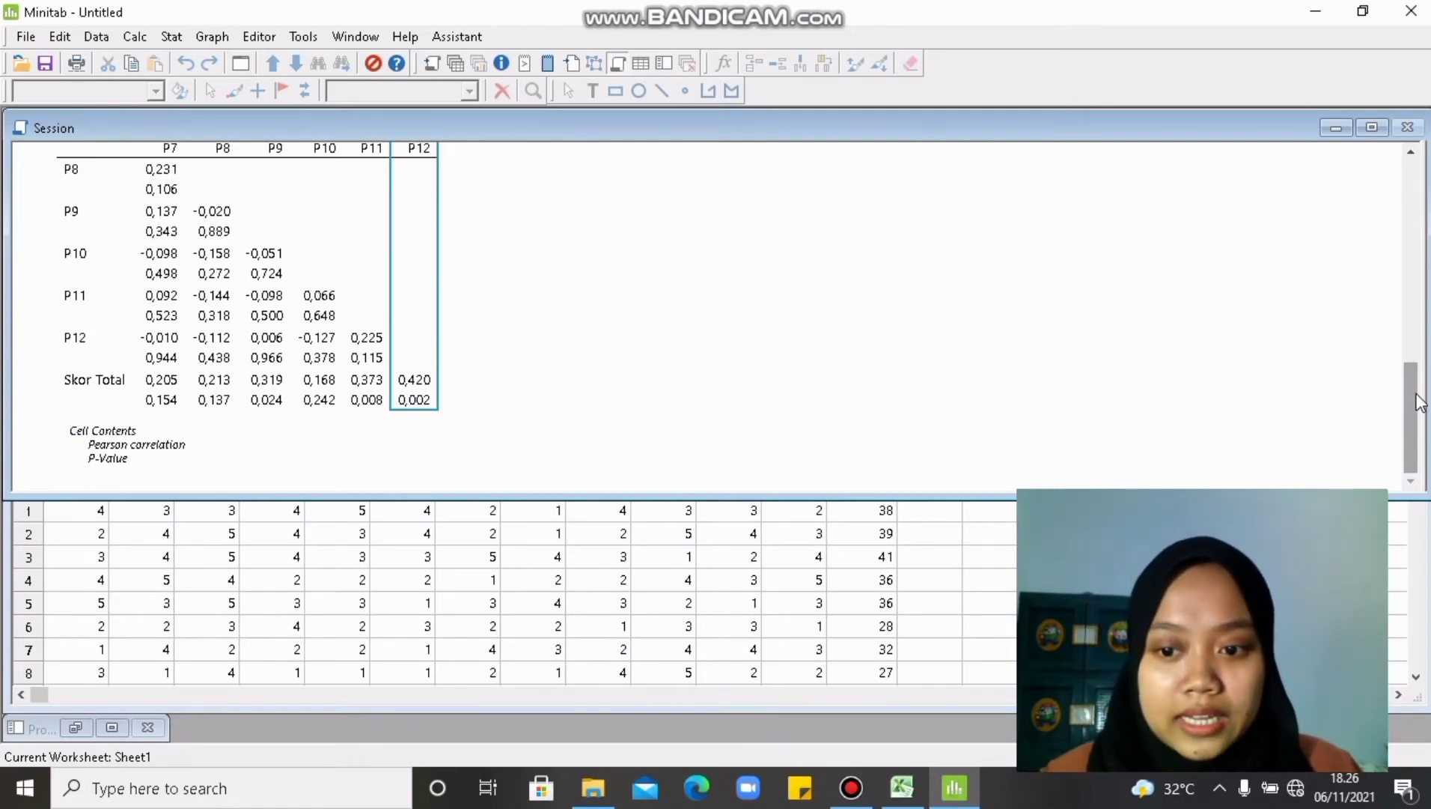
left_click_drag(1417, 399, 1422, 180)
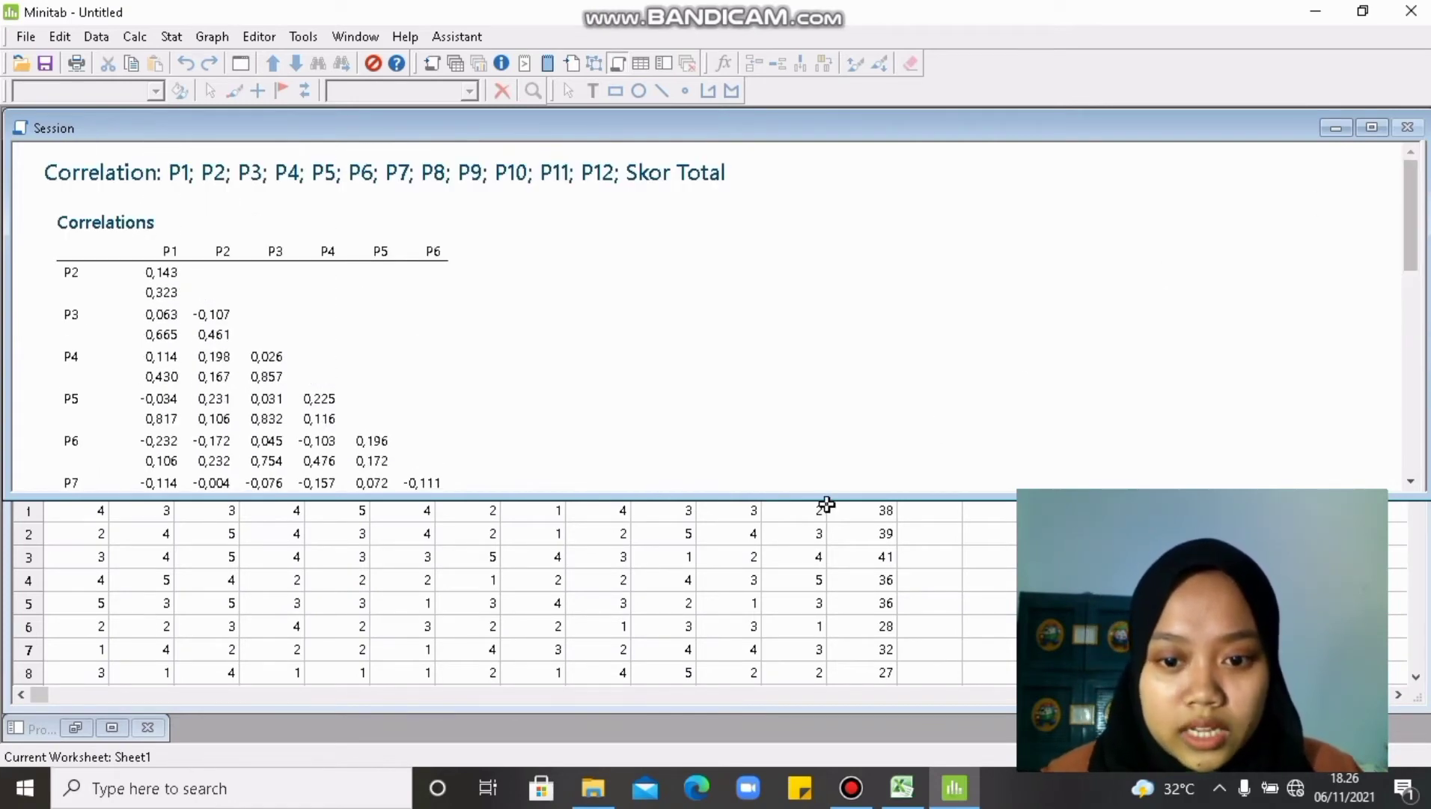
Shrink the Session window to uncover the worksheet's column names and review the Skor Total p-values again.
left_click_drag(824, 499, 846, 433)
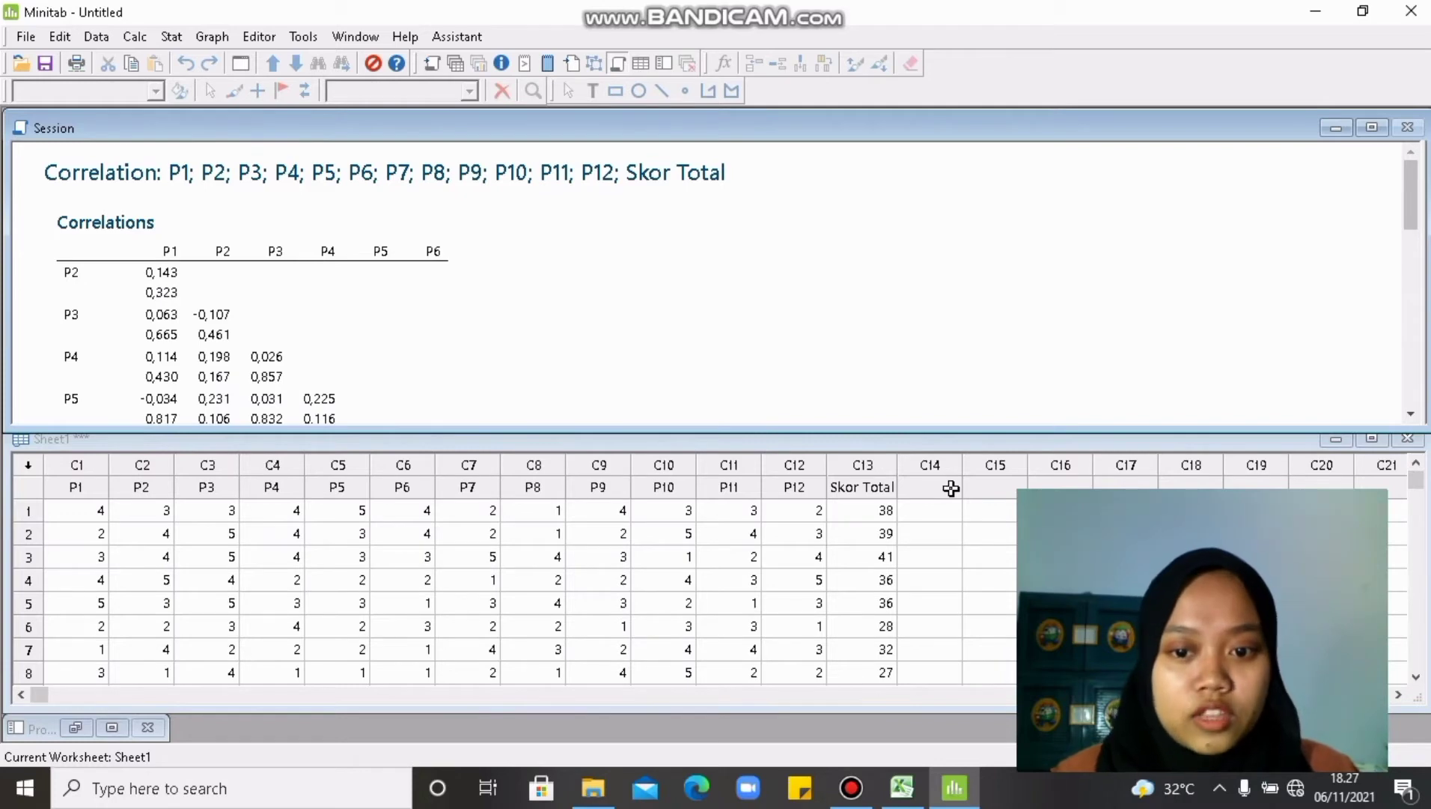
left_click(126, 38)
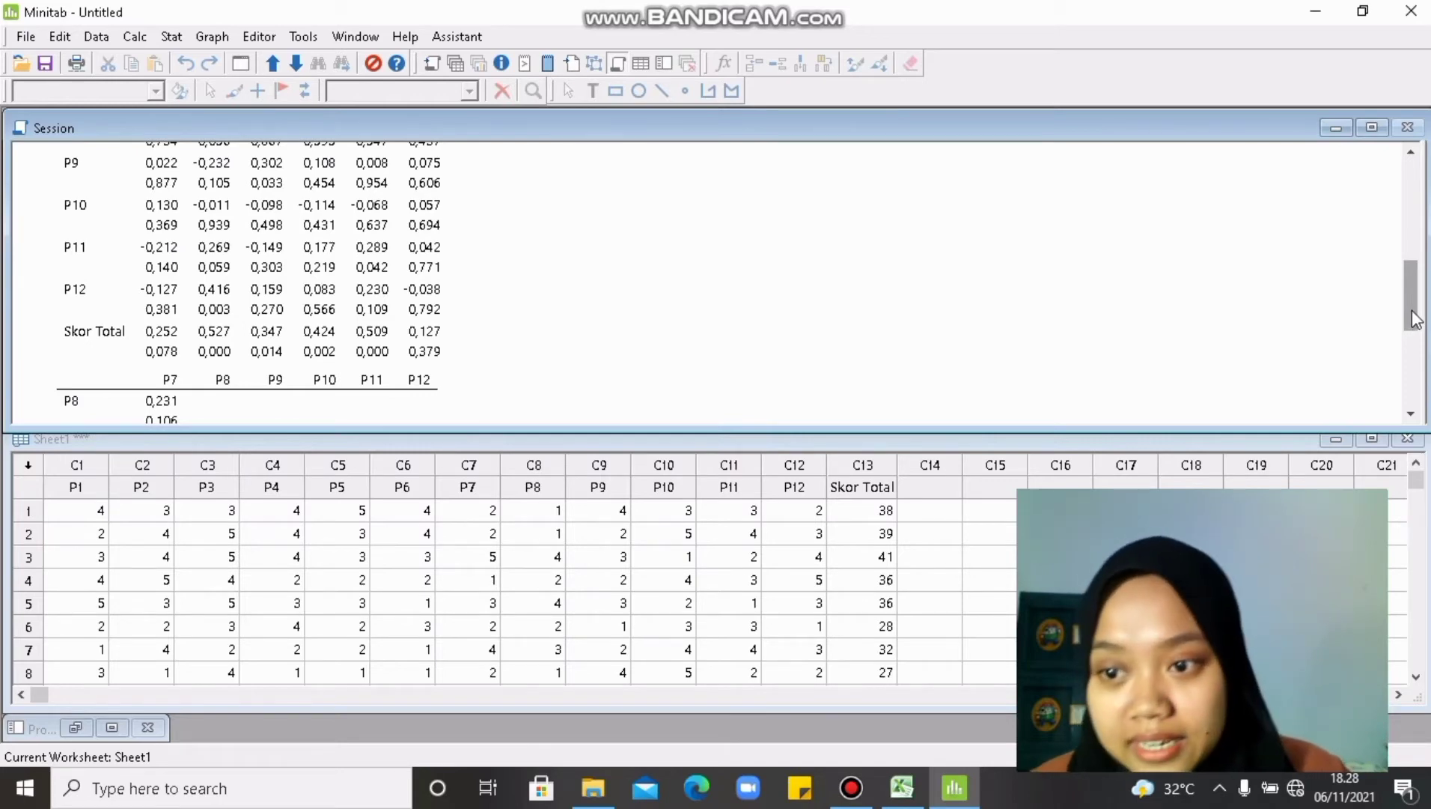
left_click_drag(1413, 320, 1414, 331)
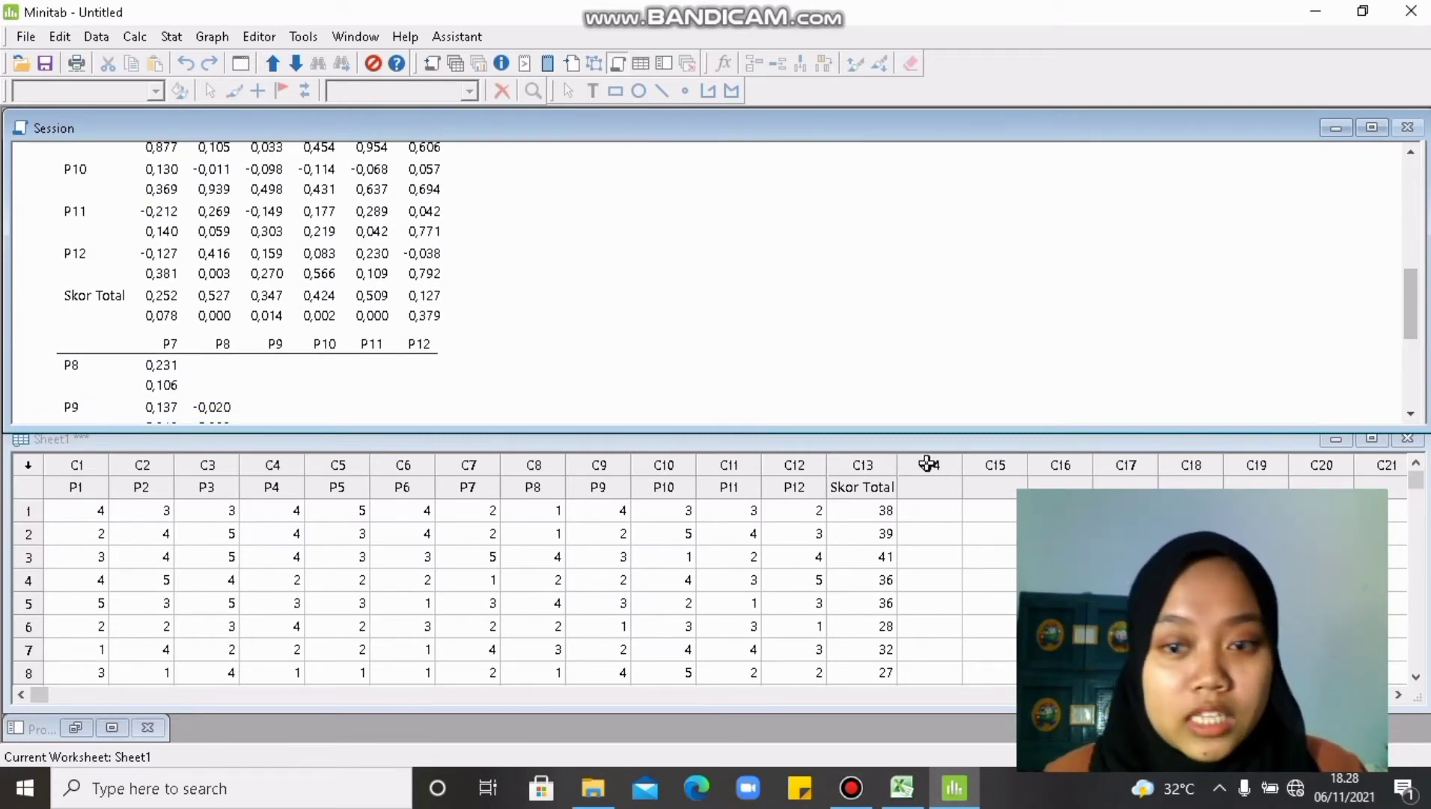
left_click_drag(1411, 298, 1415, 327)
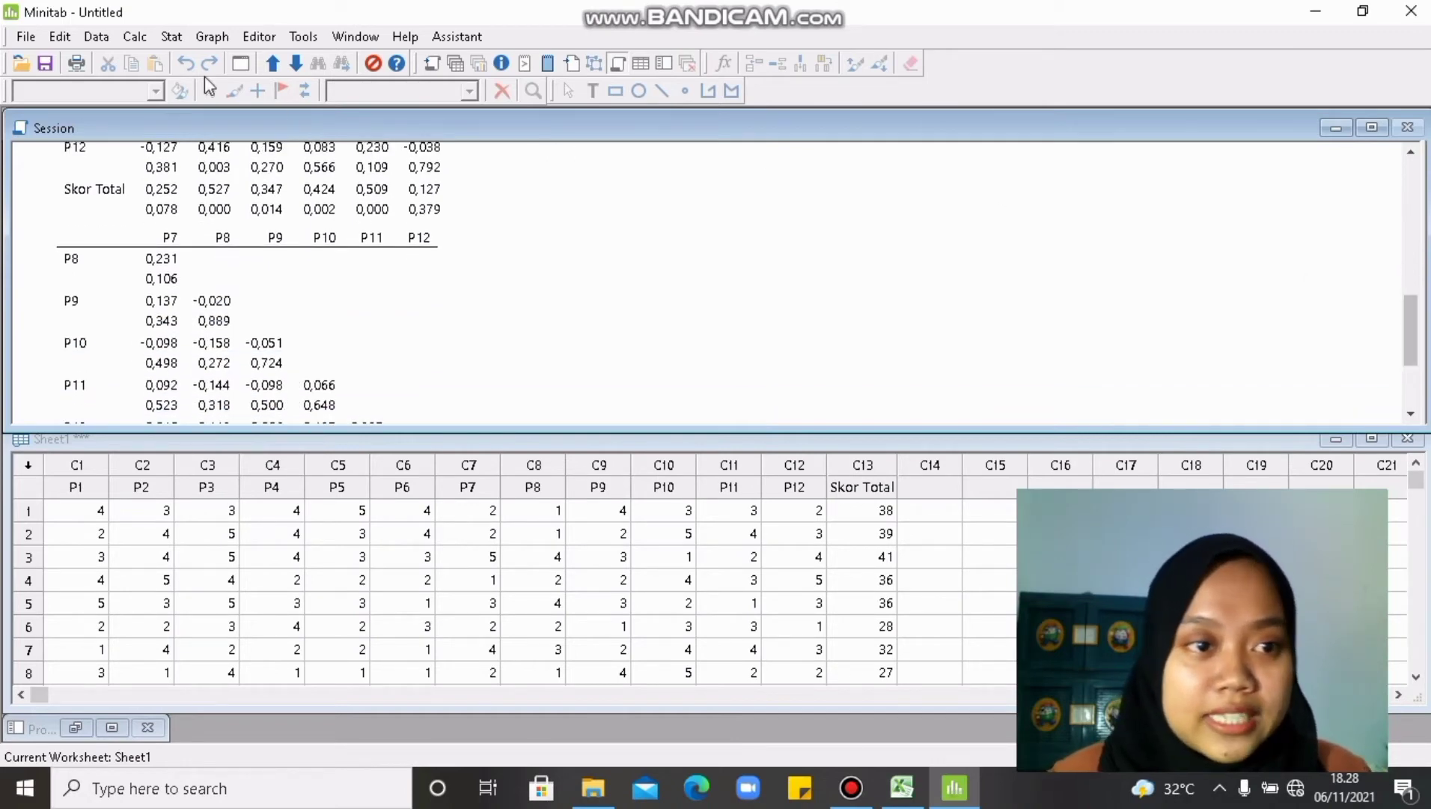
Set up a calculation stored in Skor Total 2 and remove P1 from the sum expression.
left_click(135, 38)
left_click(155, 57)
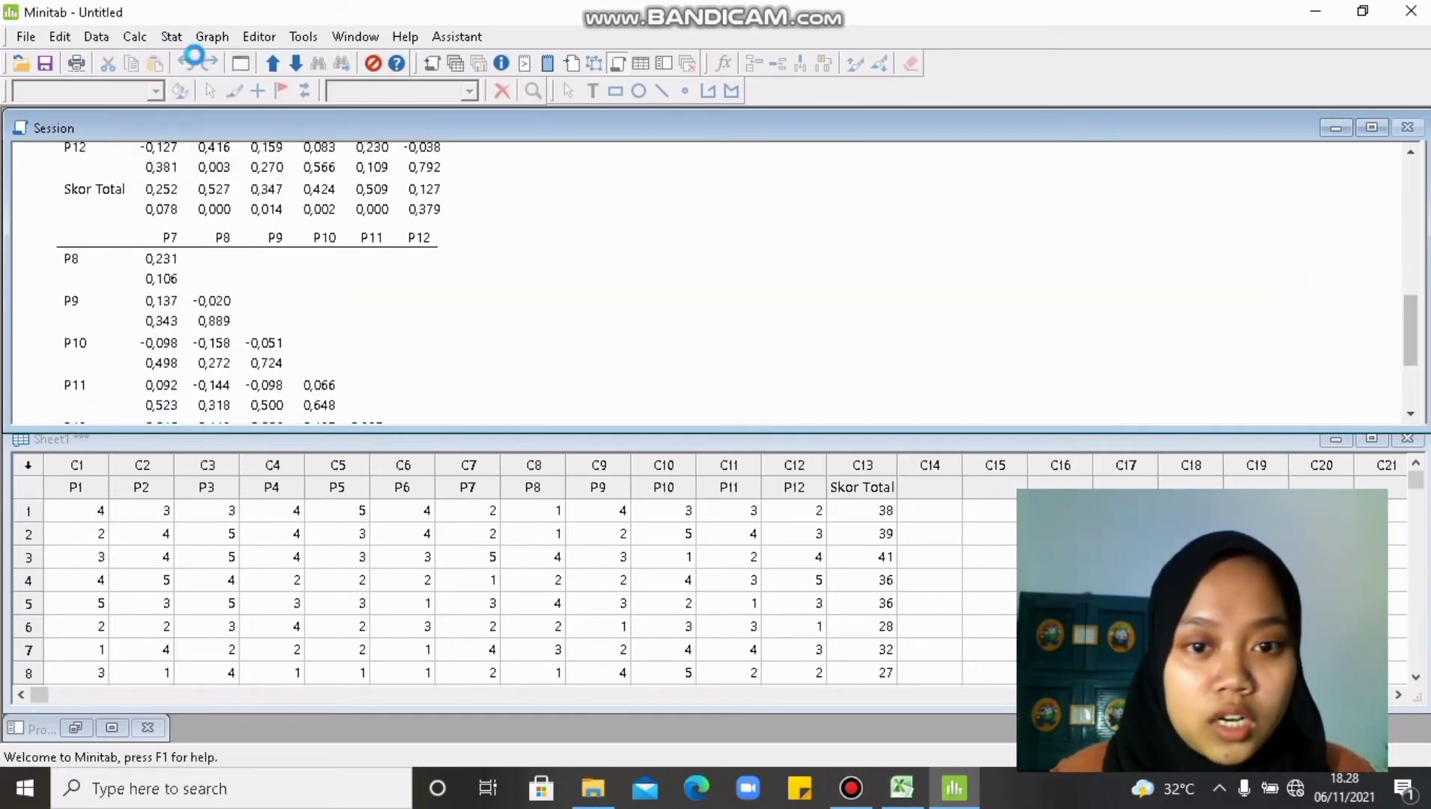
left_click(826, 243)
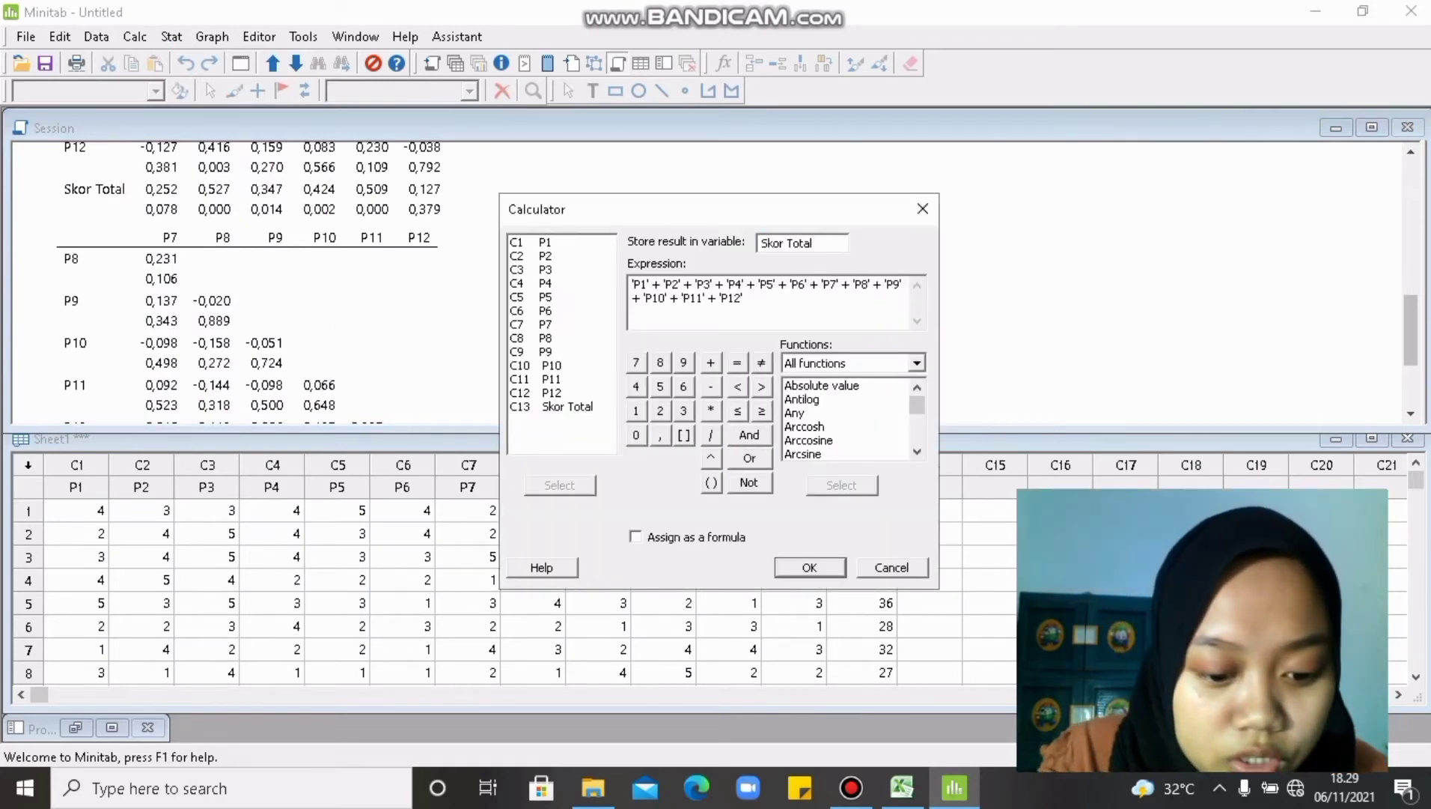
type("2")
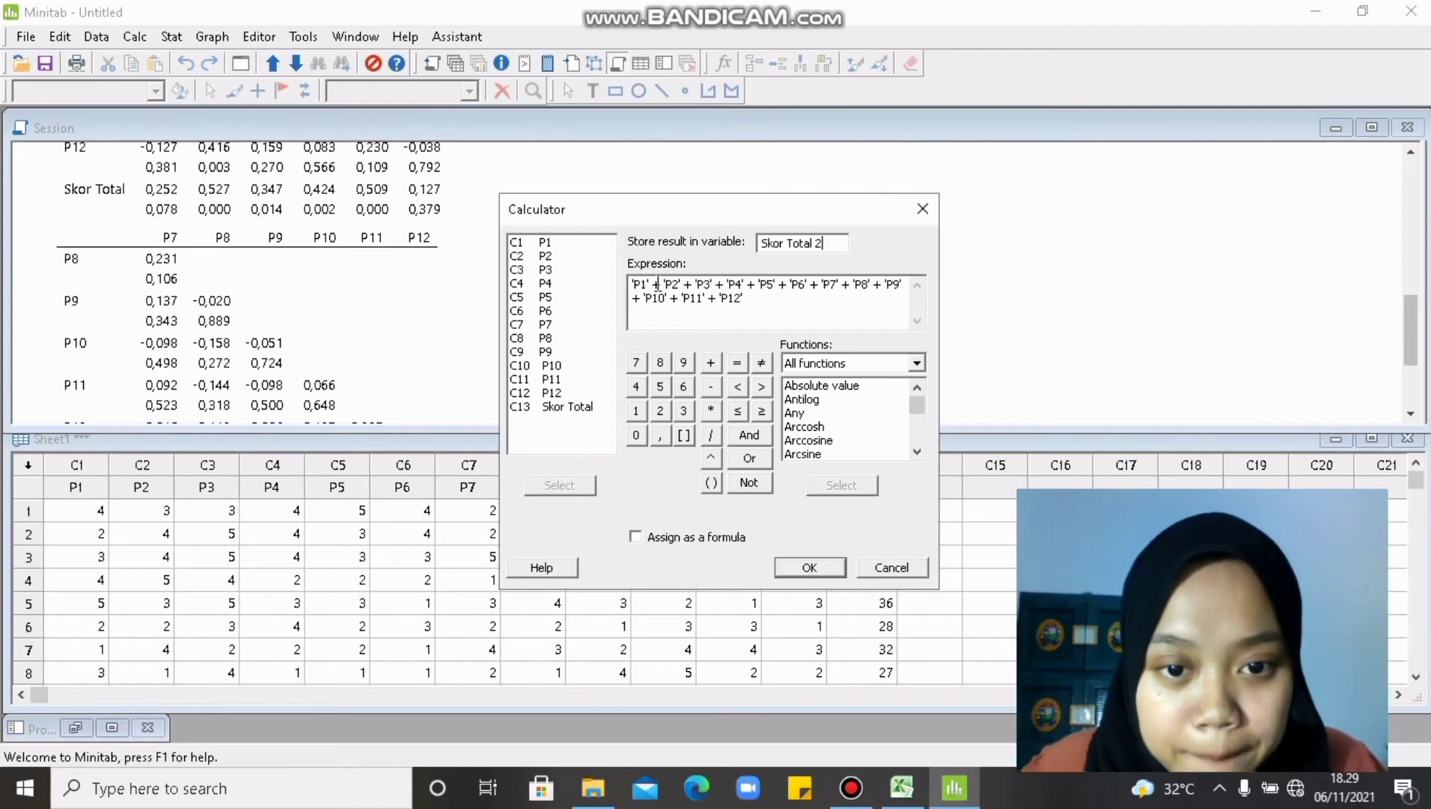
left_click_drag(662, 285, 625, 292)
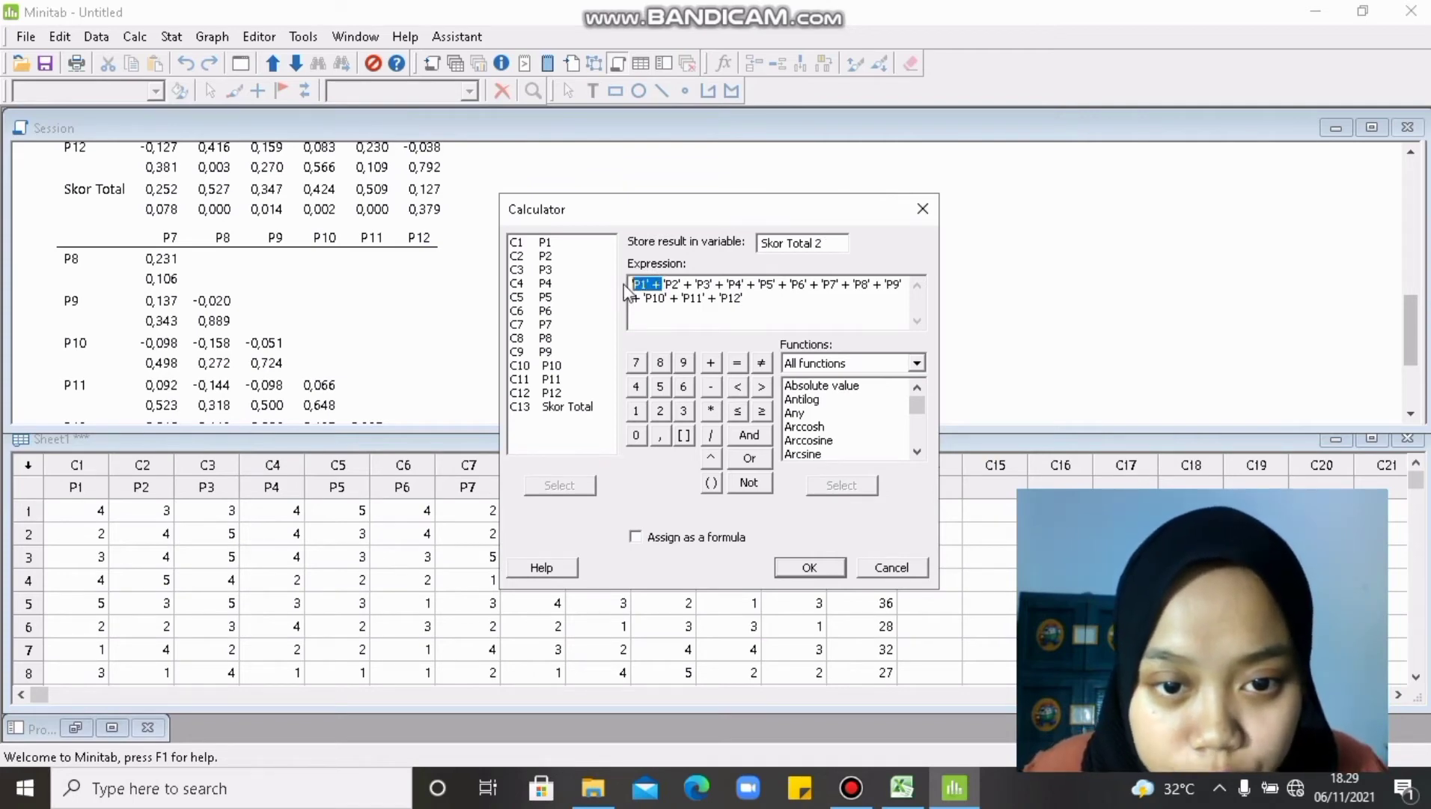
key("BackSpace")
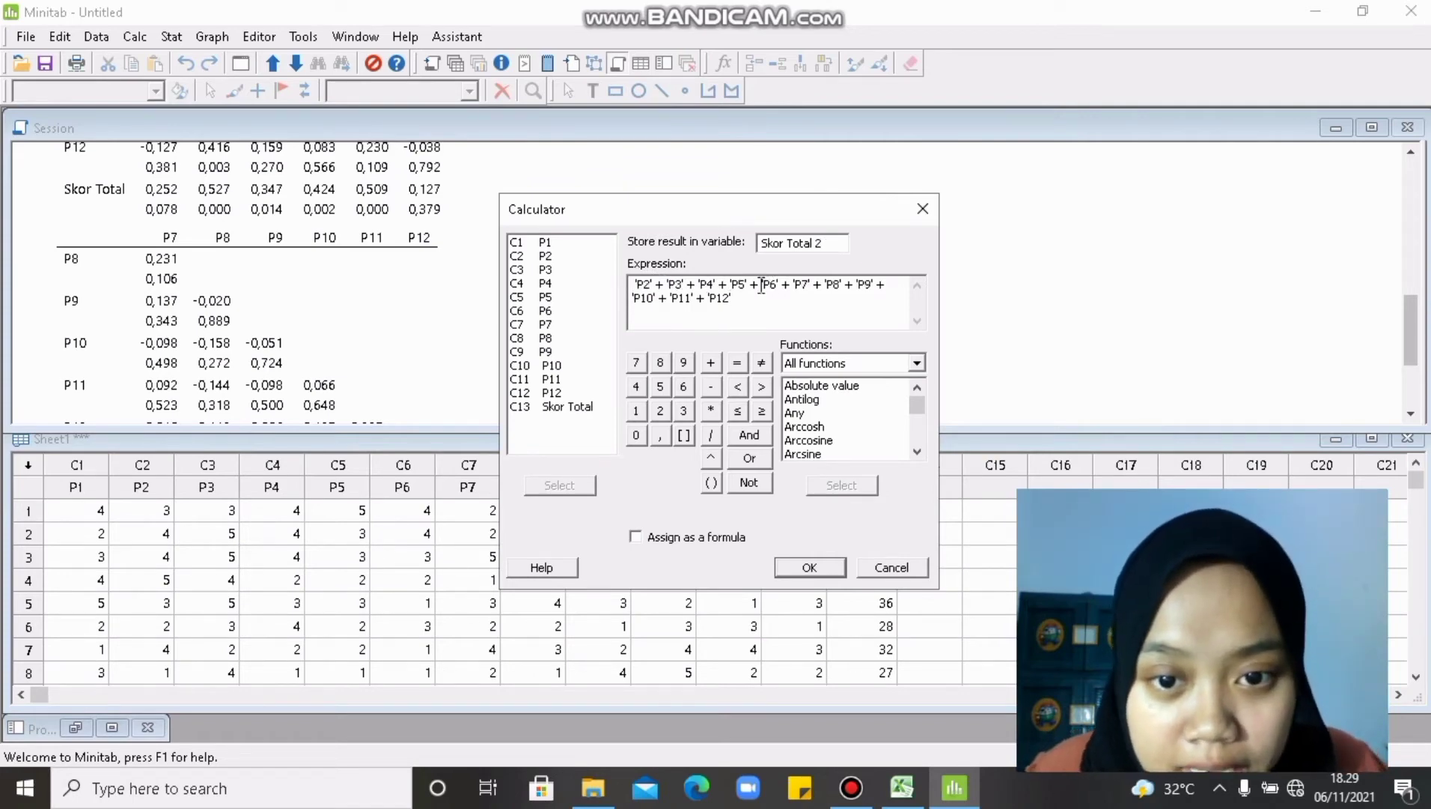
Remove P6, P7, P8 and P10 from the expression and calculate the Skor Total 2 column.
left_click_drag(760, 285, 851, 286)
key("Delete")
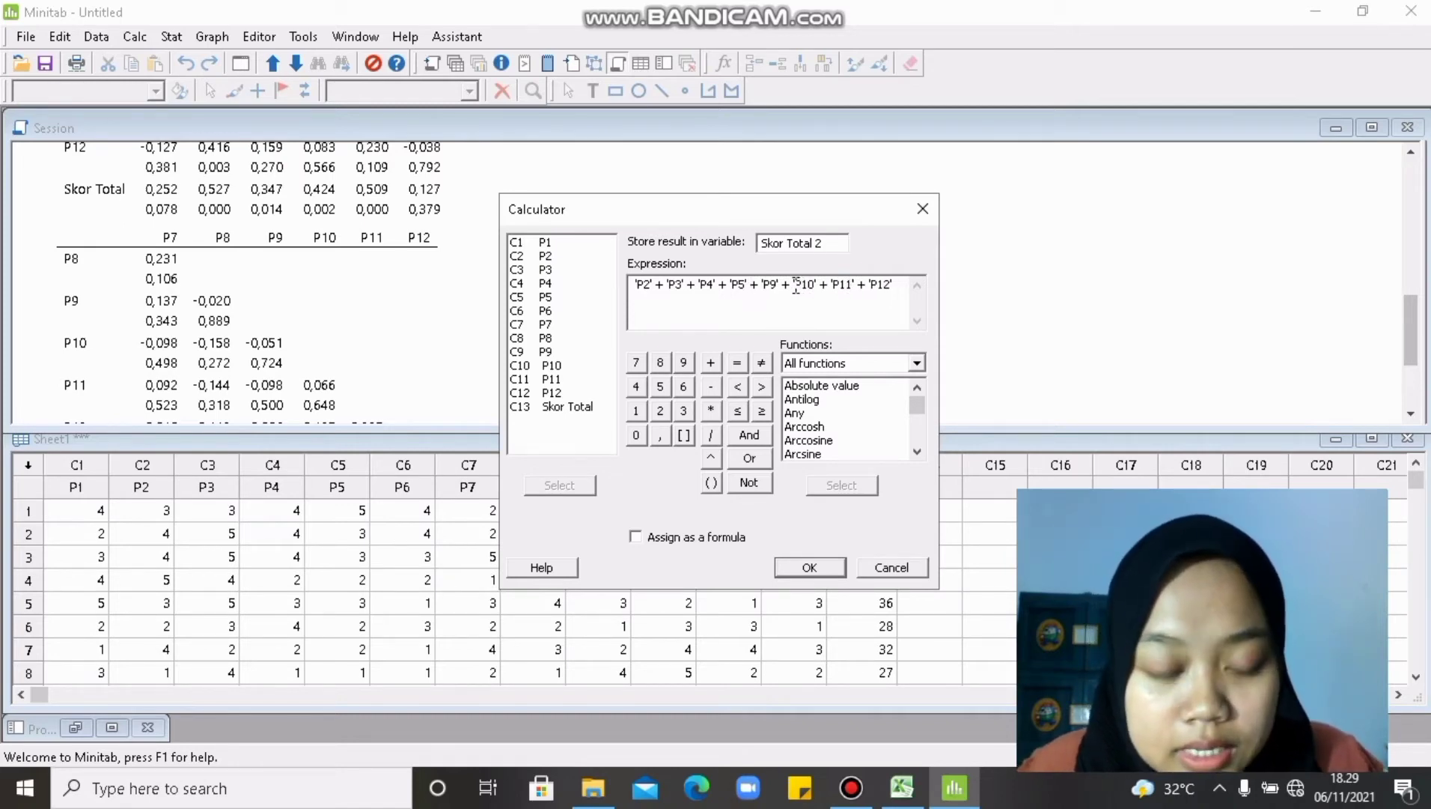
left_click_drag(796, 286, 830, 286)
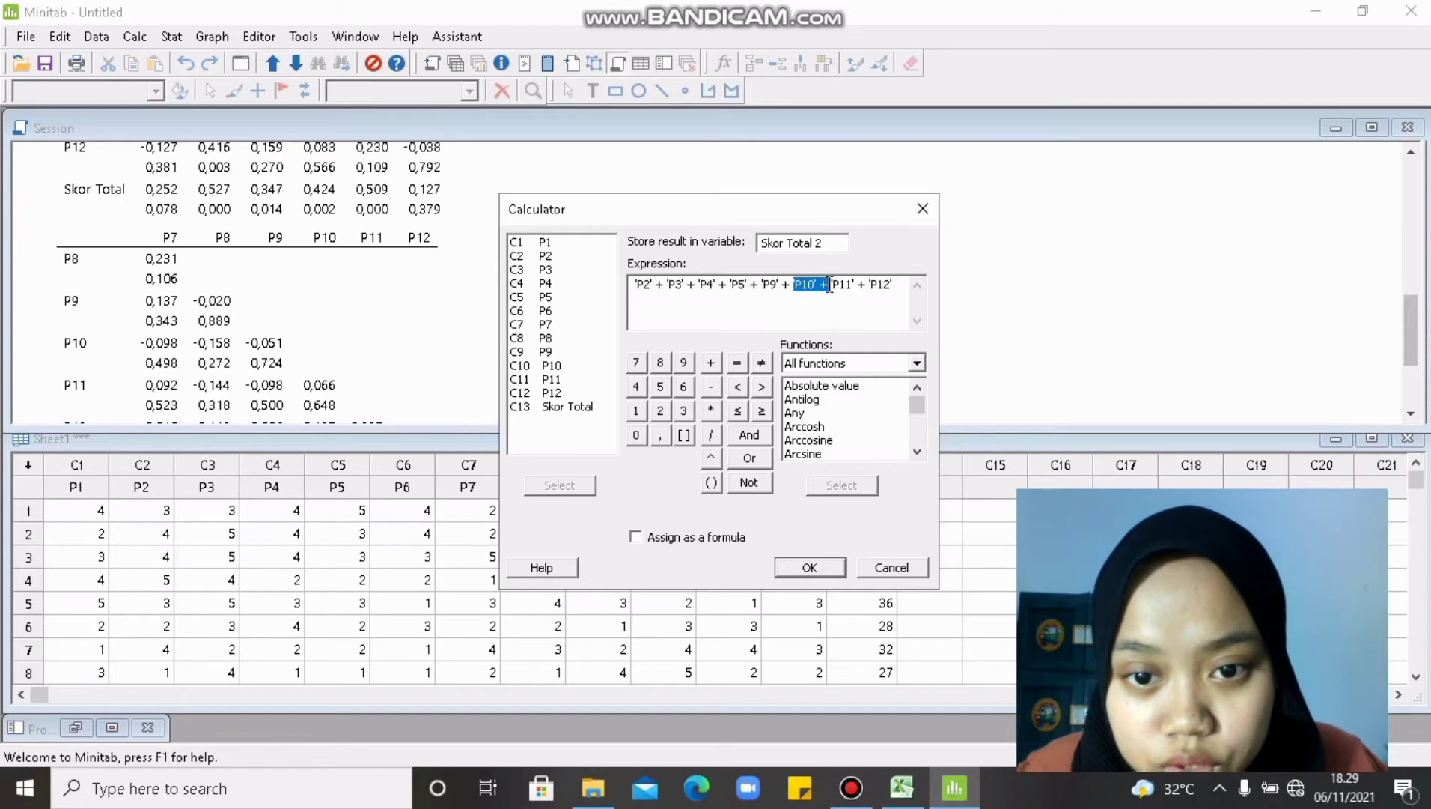
key("BackSpace")
key("BackSpace")
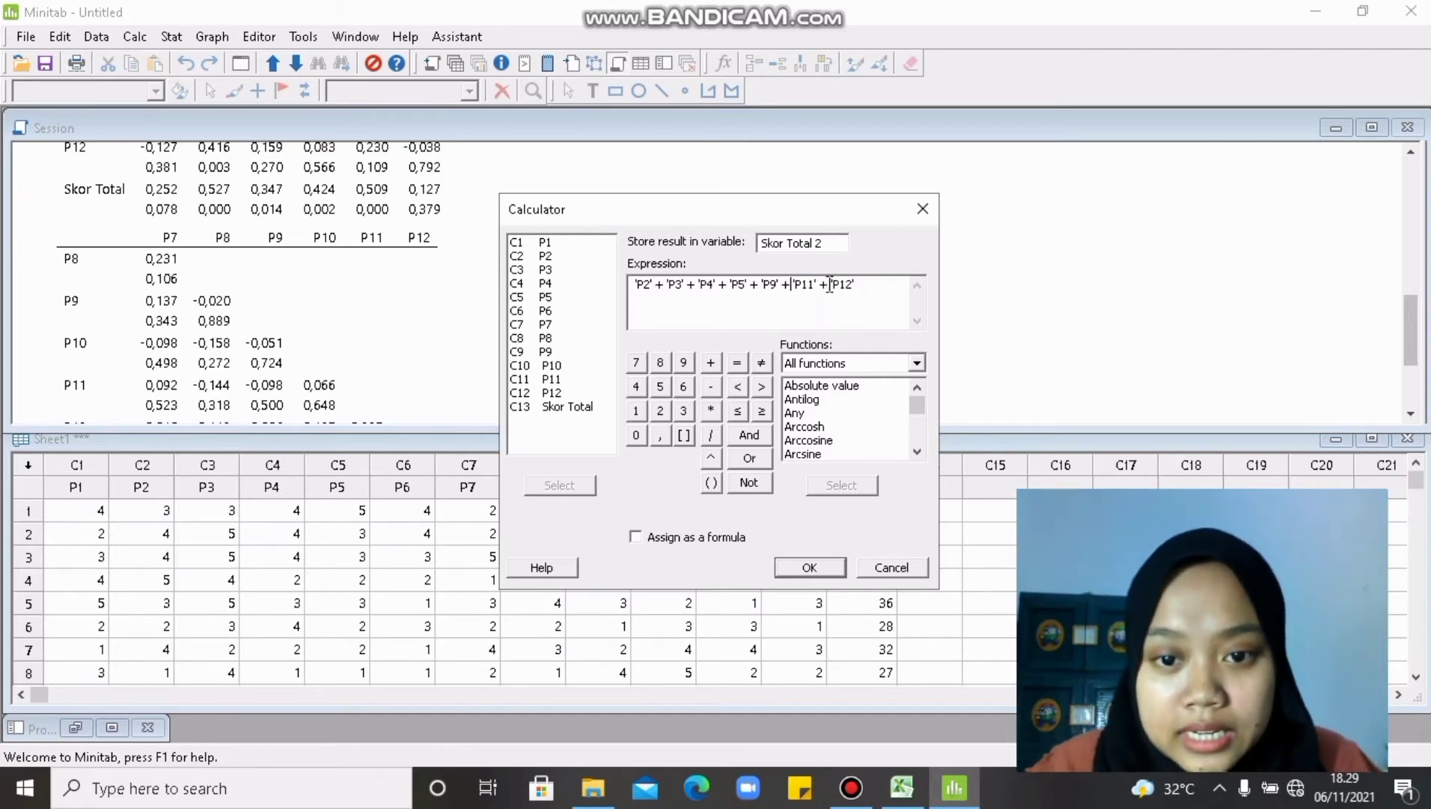
left_click(809, 568)
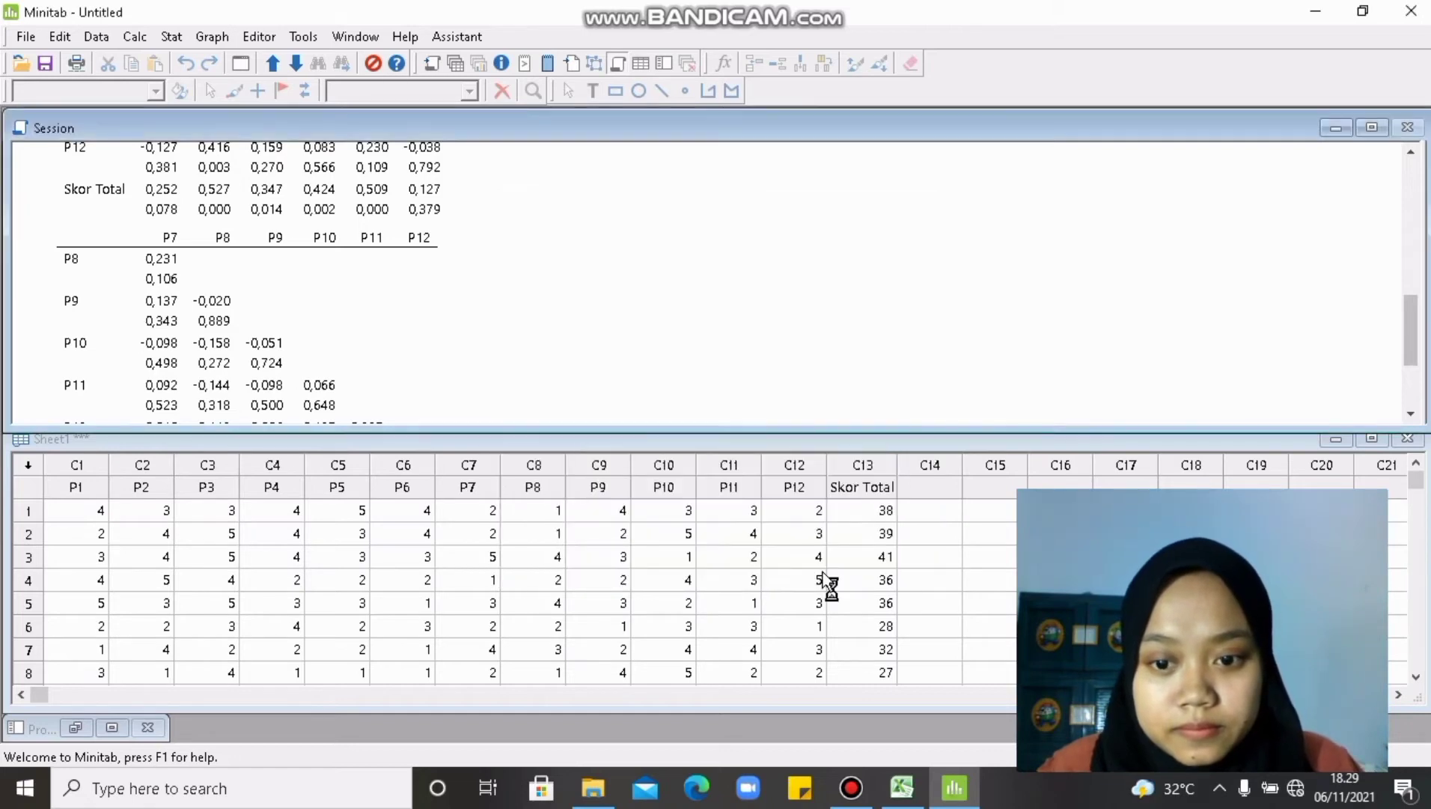
left_click(945, 493)
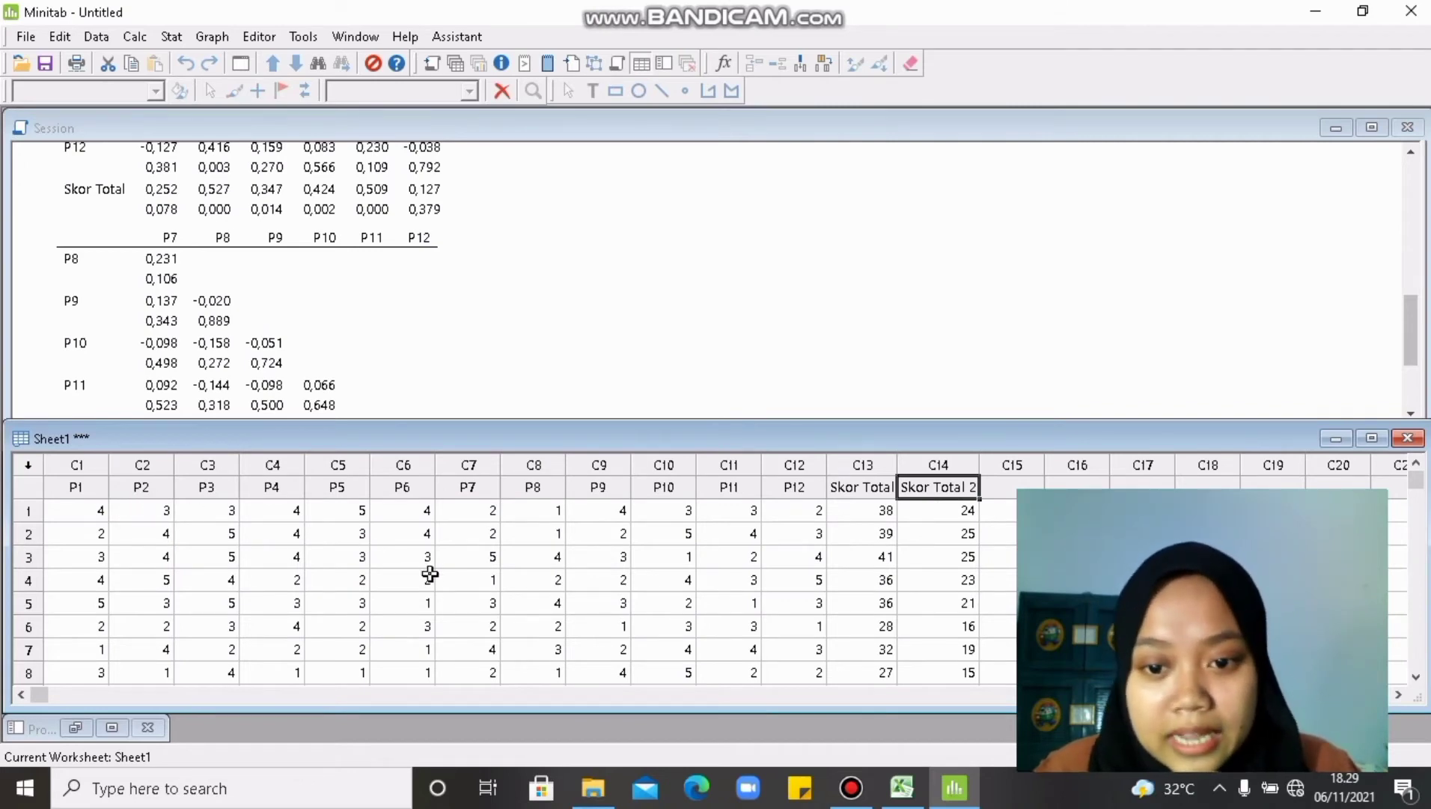
left_click(953, 513)
mouse_move(953, 513)
left_mouse_down()
mouse_move(962, 595)
mouse_move(958, 509)
left_mouse_up()
Start a new correlation and remove P1, P6, P7, P8 and P10 from its variables.
left_click(511, 321)
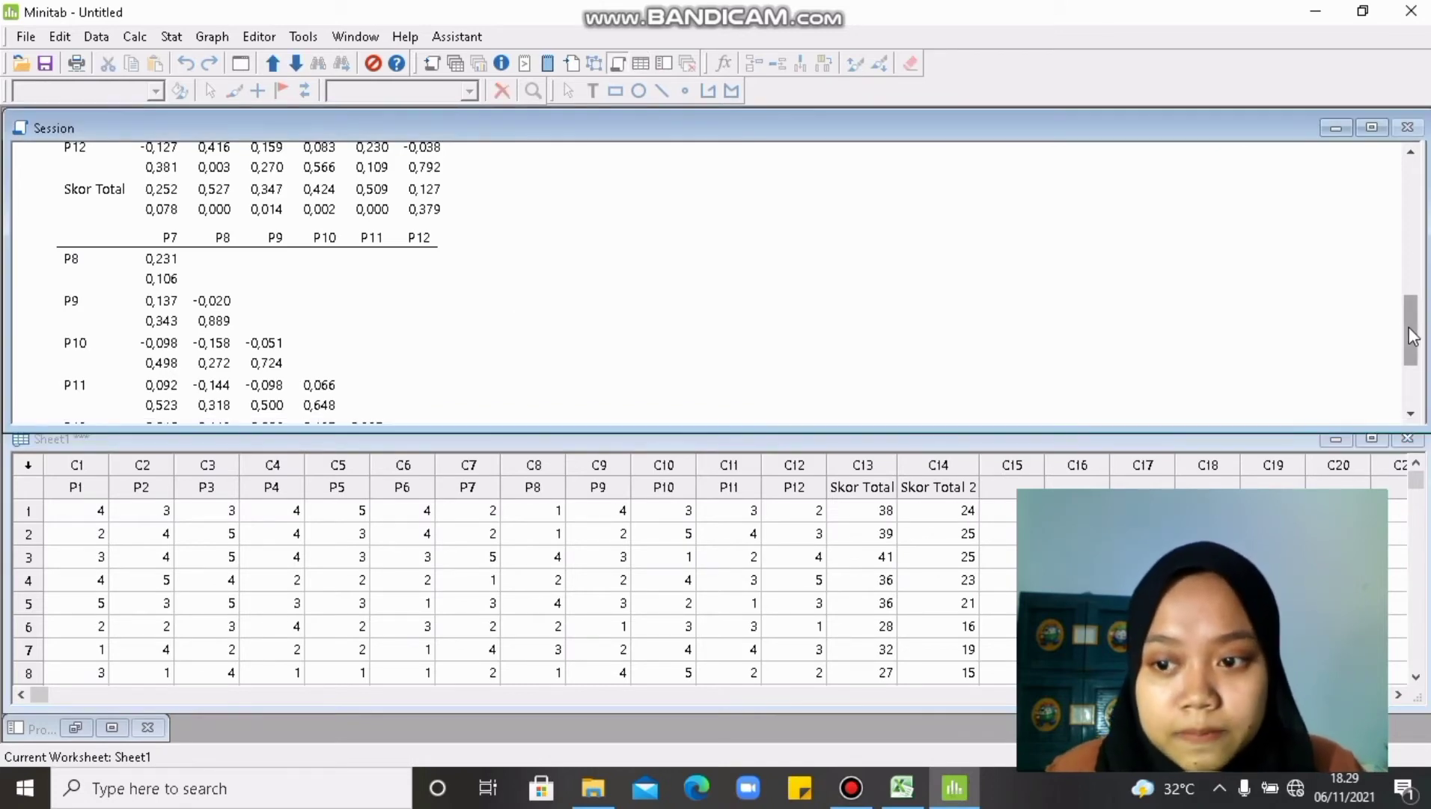
left_click_drag(1409, 326, 1415, 372)
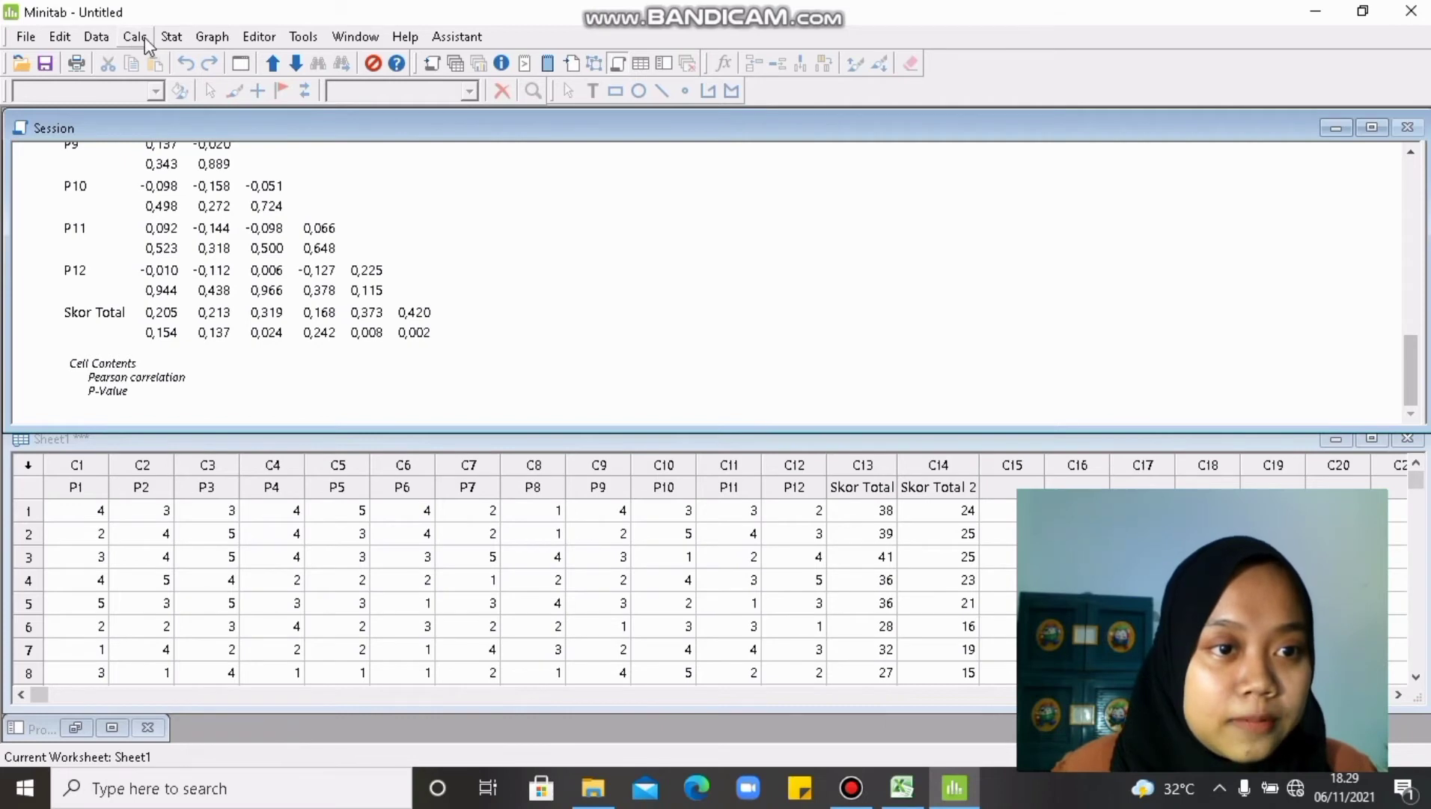
left_click(171, 37)
mouse_move(204, 63)
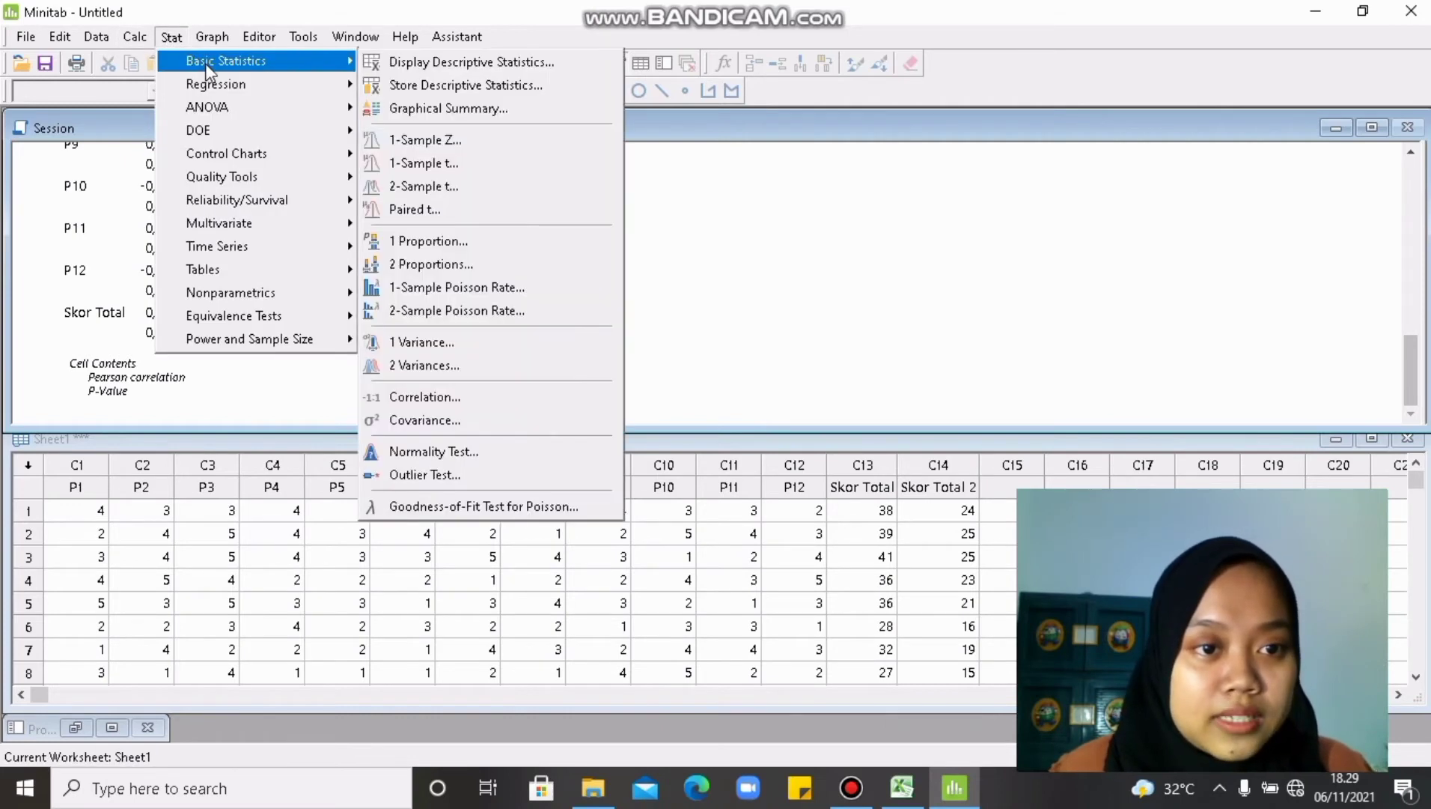
left_click(427, 397)
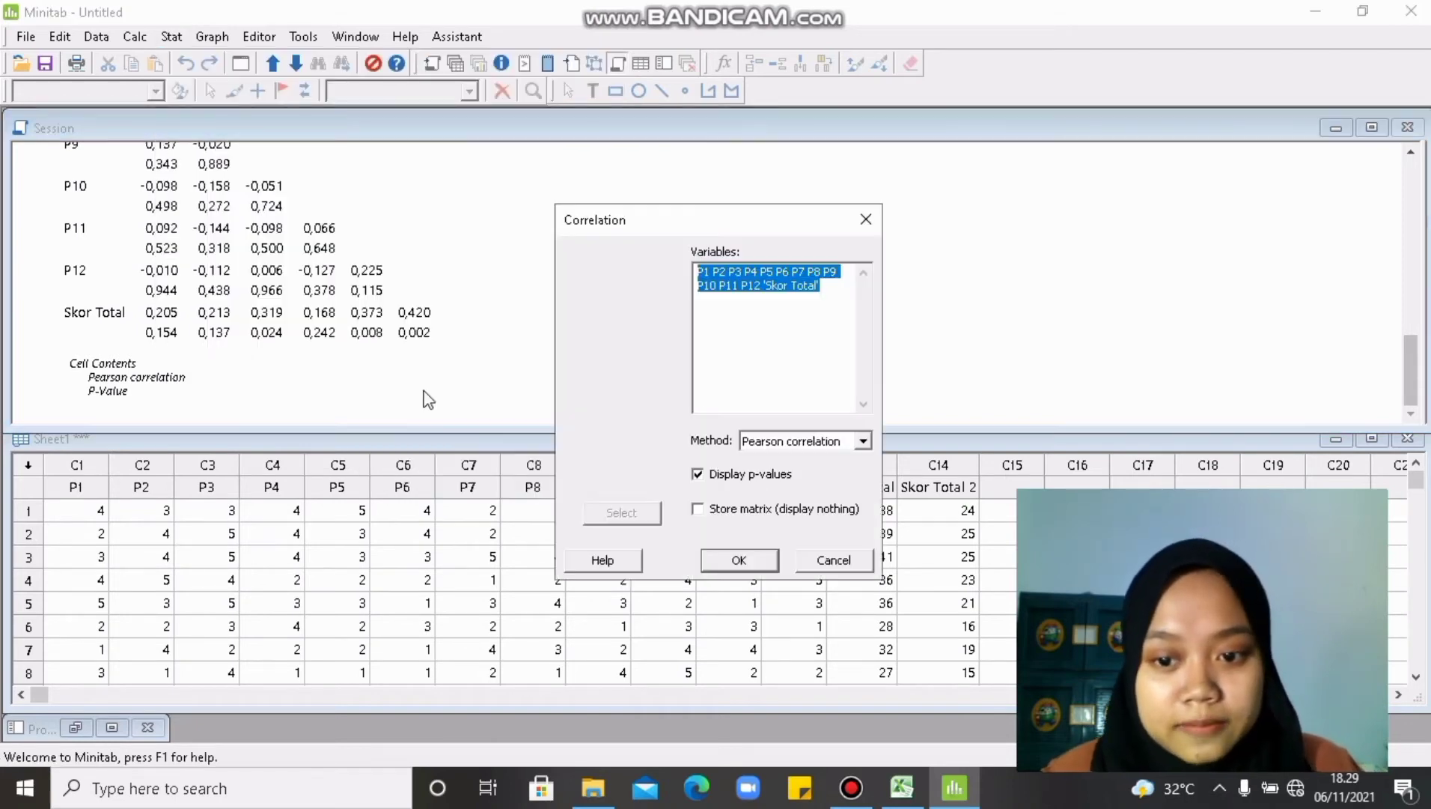
left_click(792, 296)
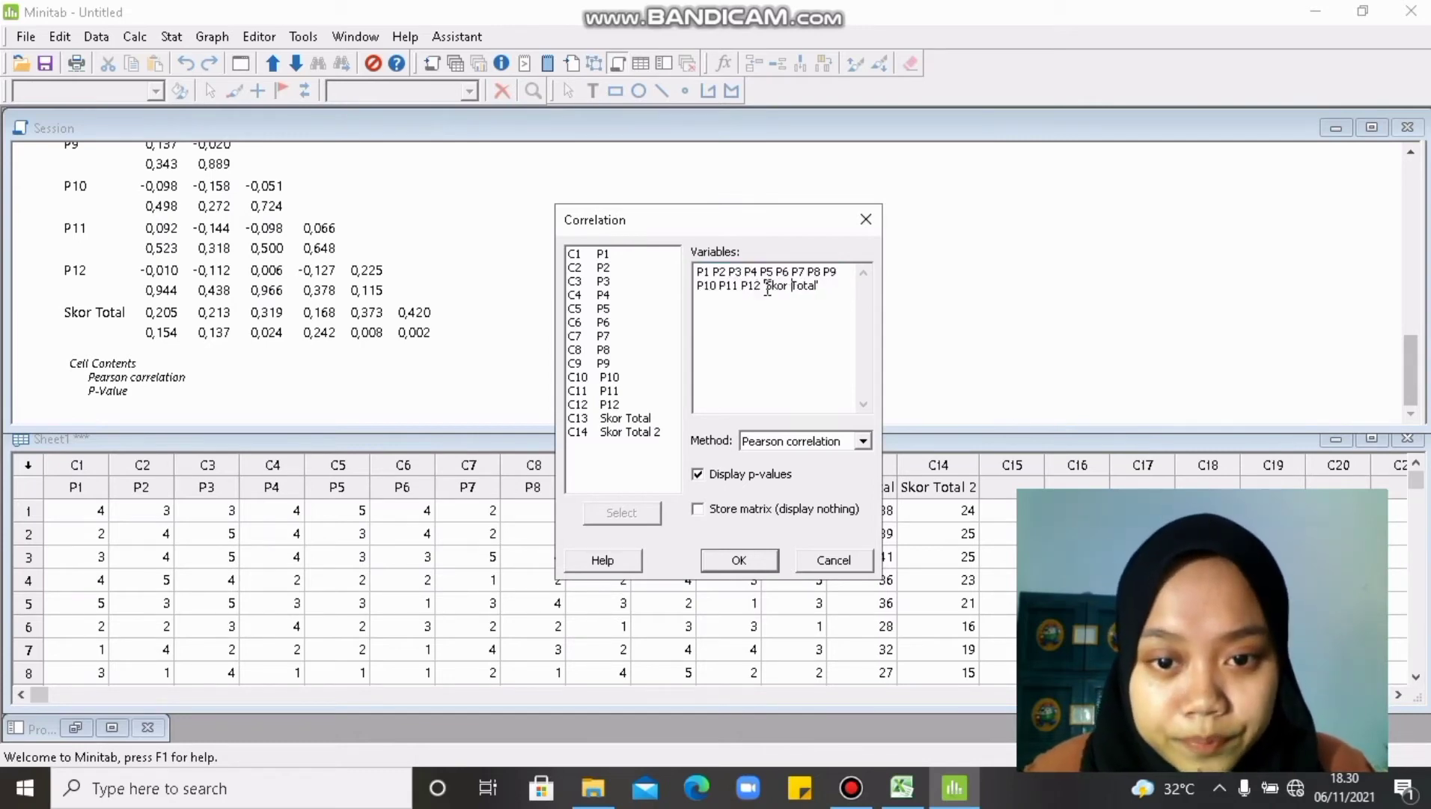
left_click_drag(712, 273, 700, 272)
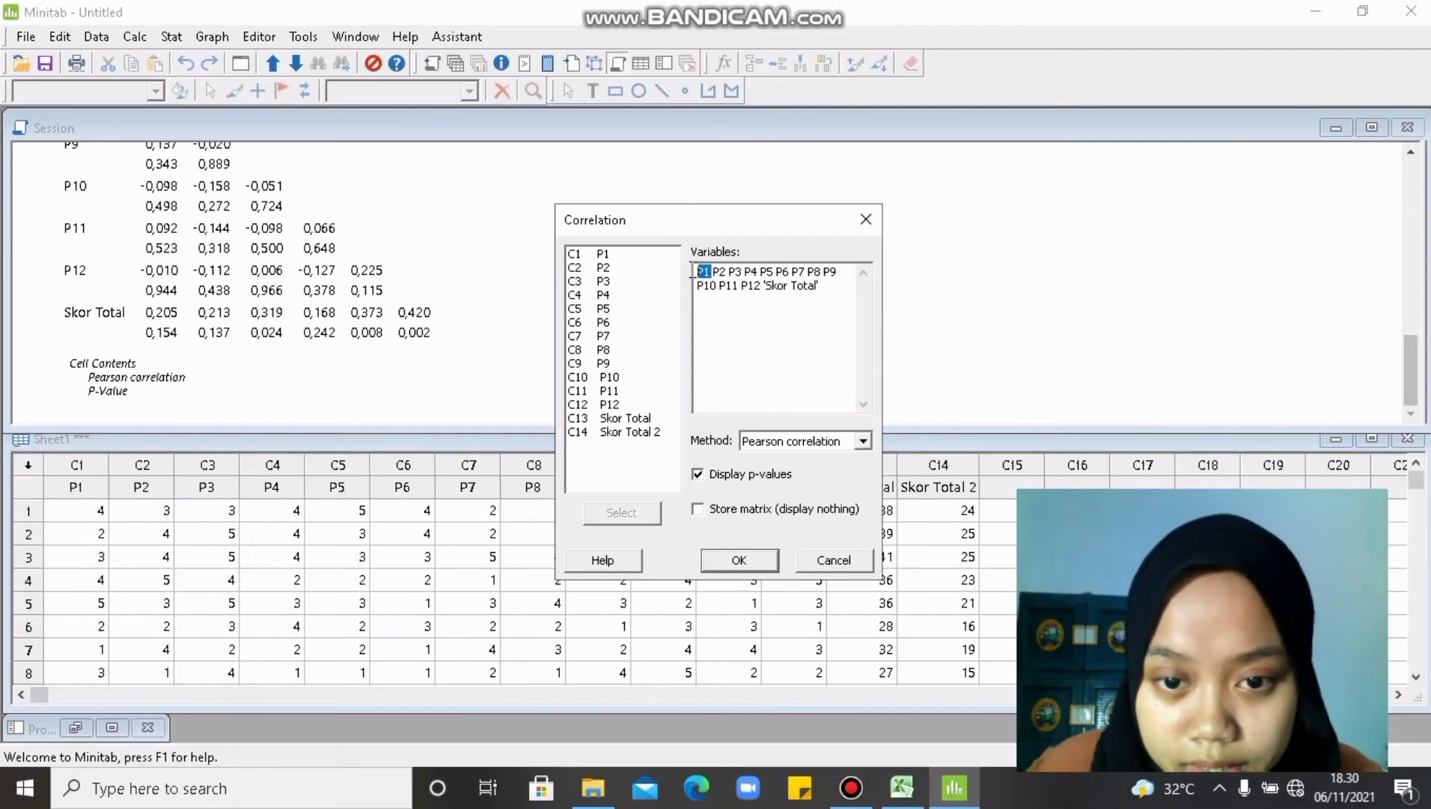
key("Delete")
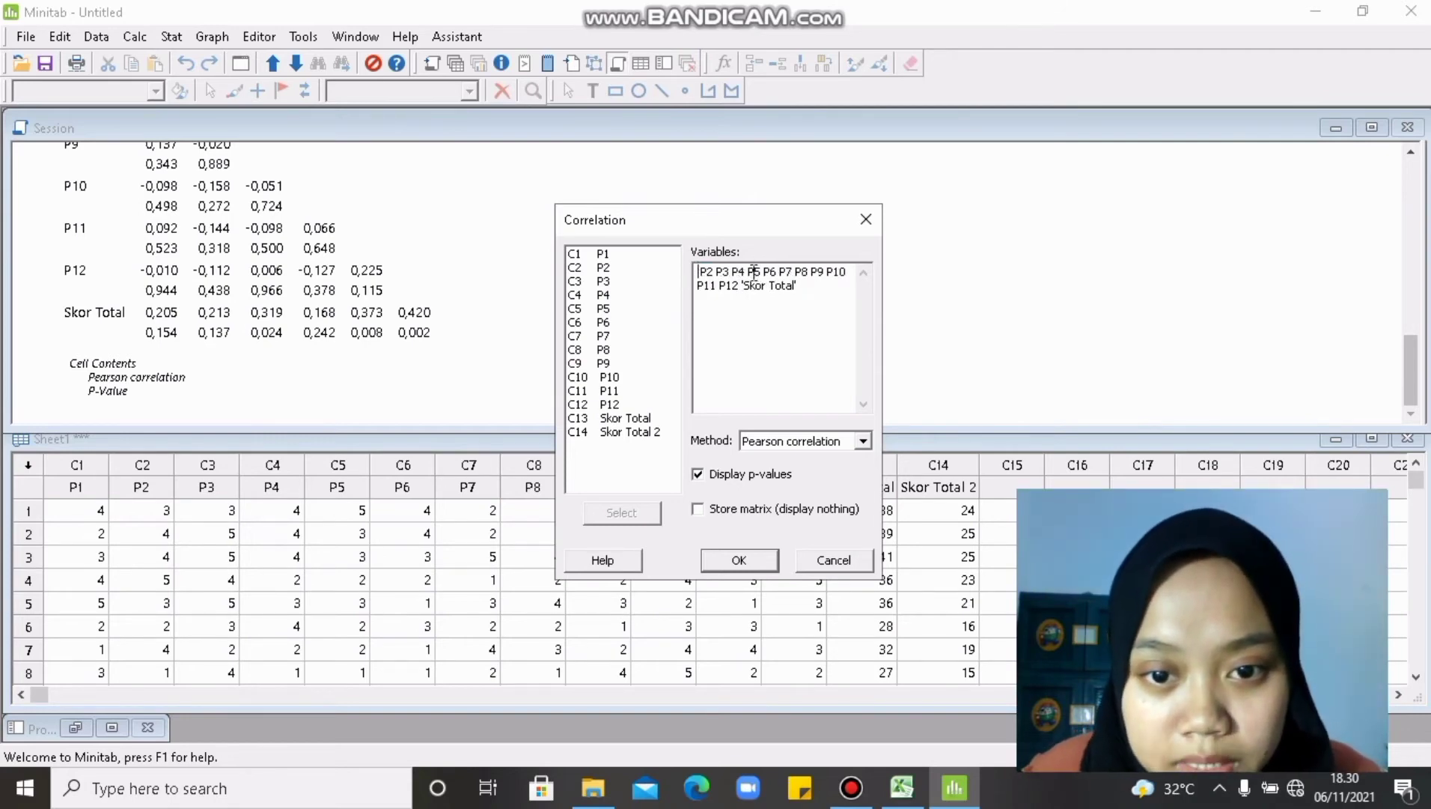
left_click_drag(765, 272, 809, 277)
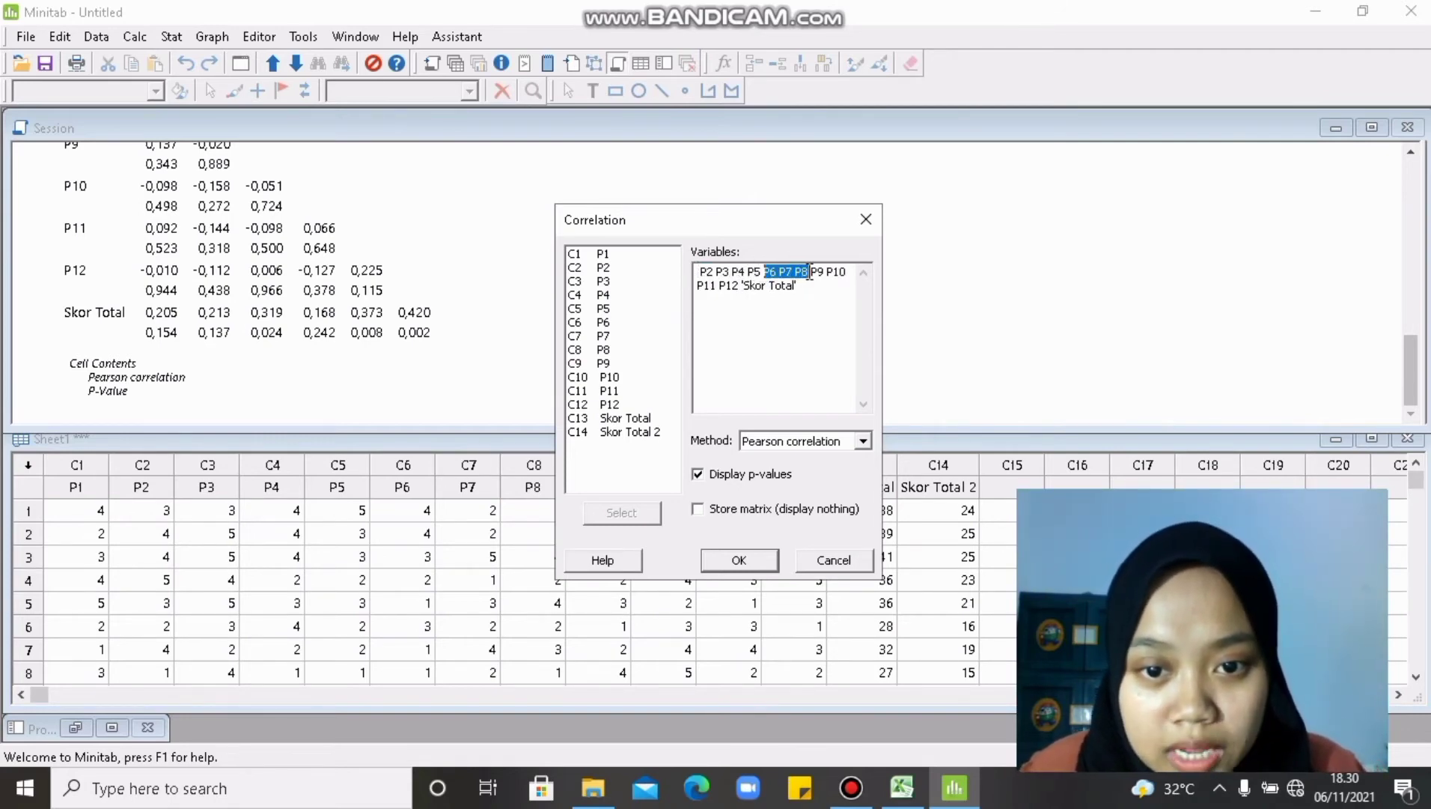
key("Delete")
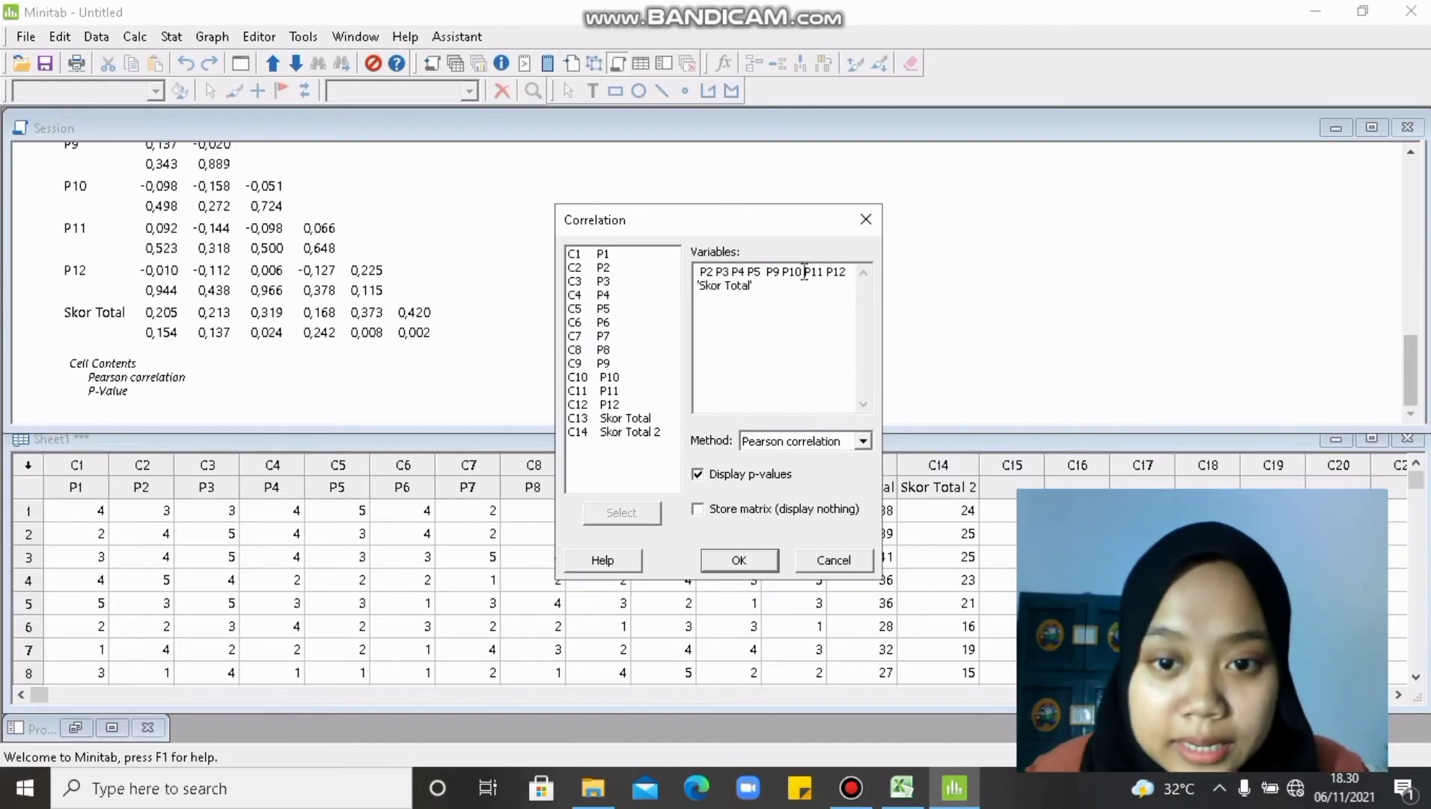
left_click_drag(782, 272, 807, 272)
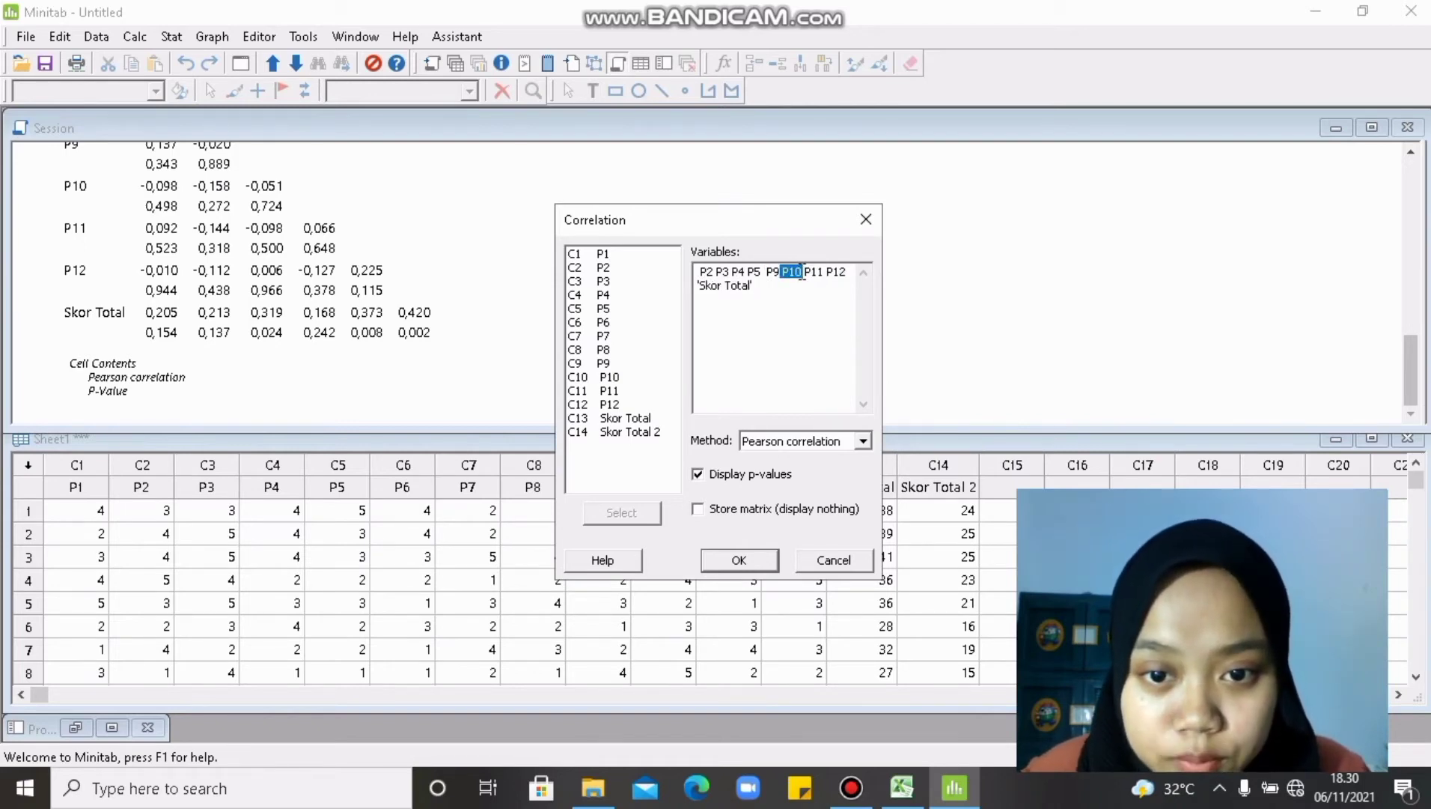
key("Delete")
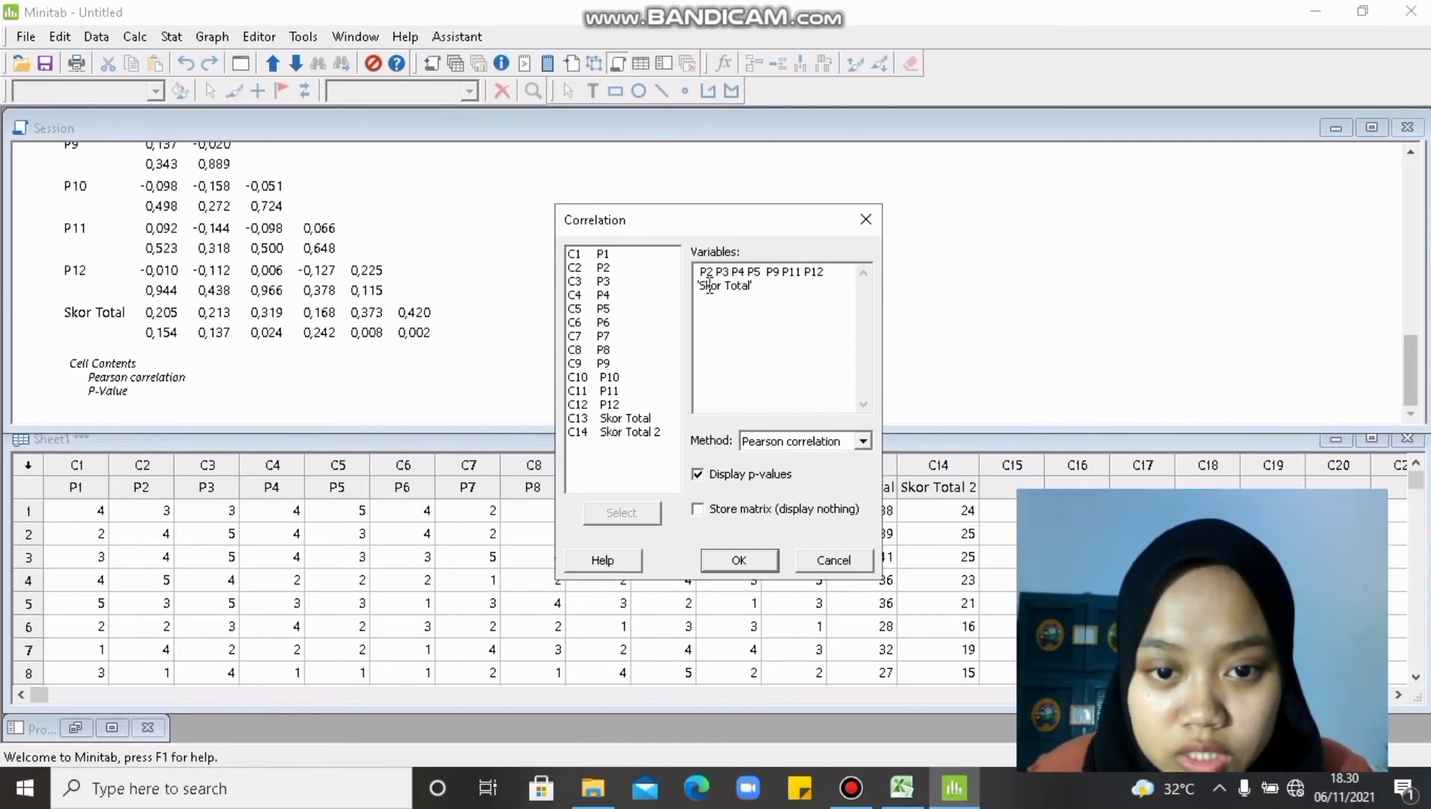
Replace Skor Total with Skor Total 2 among the variables and run the Pearson correlation with p-values.
left_click_drag(754, 287, 699, 291)
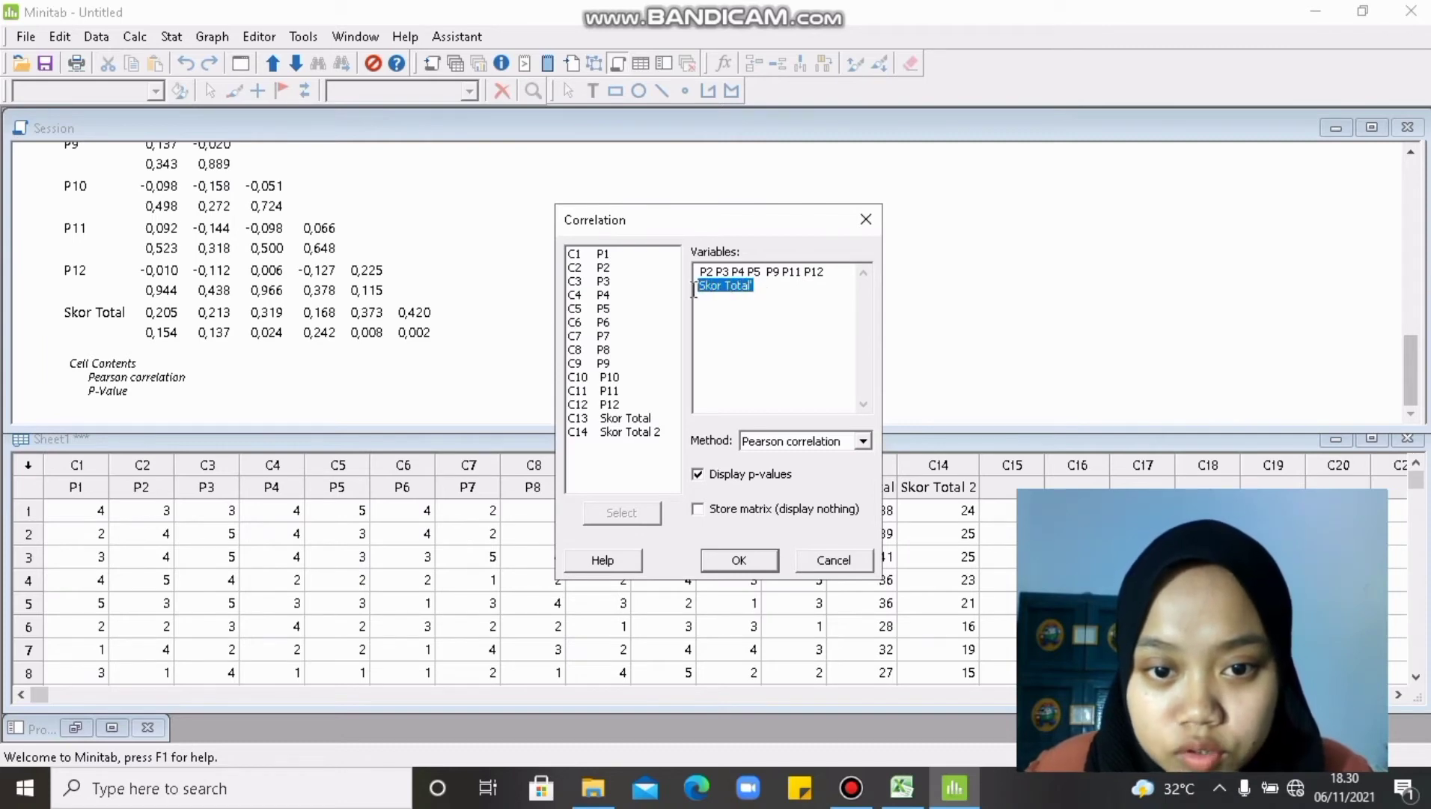
key("Delete")
left_click(618, 433)
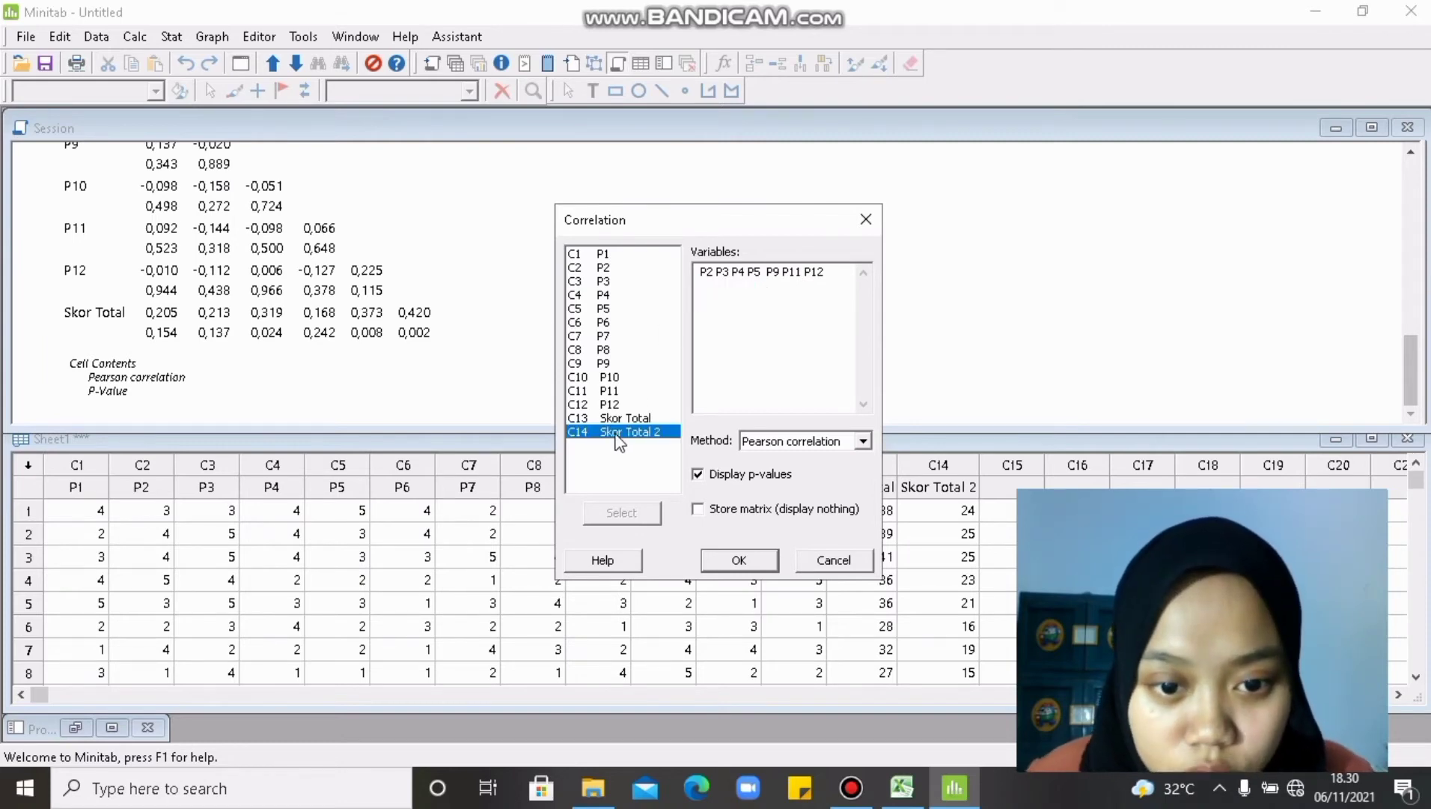
left_click(627, 516)
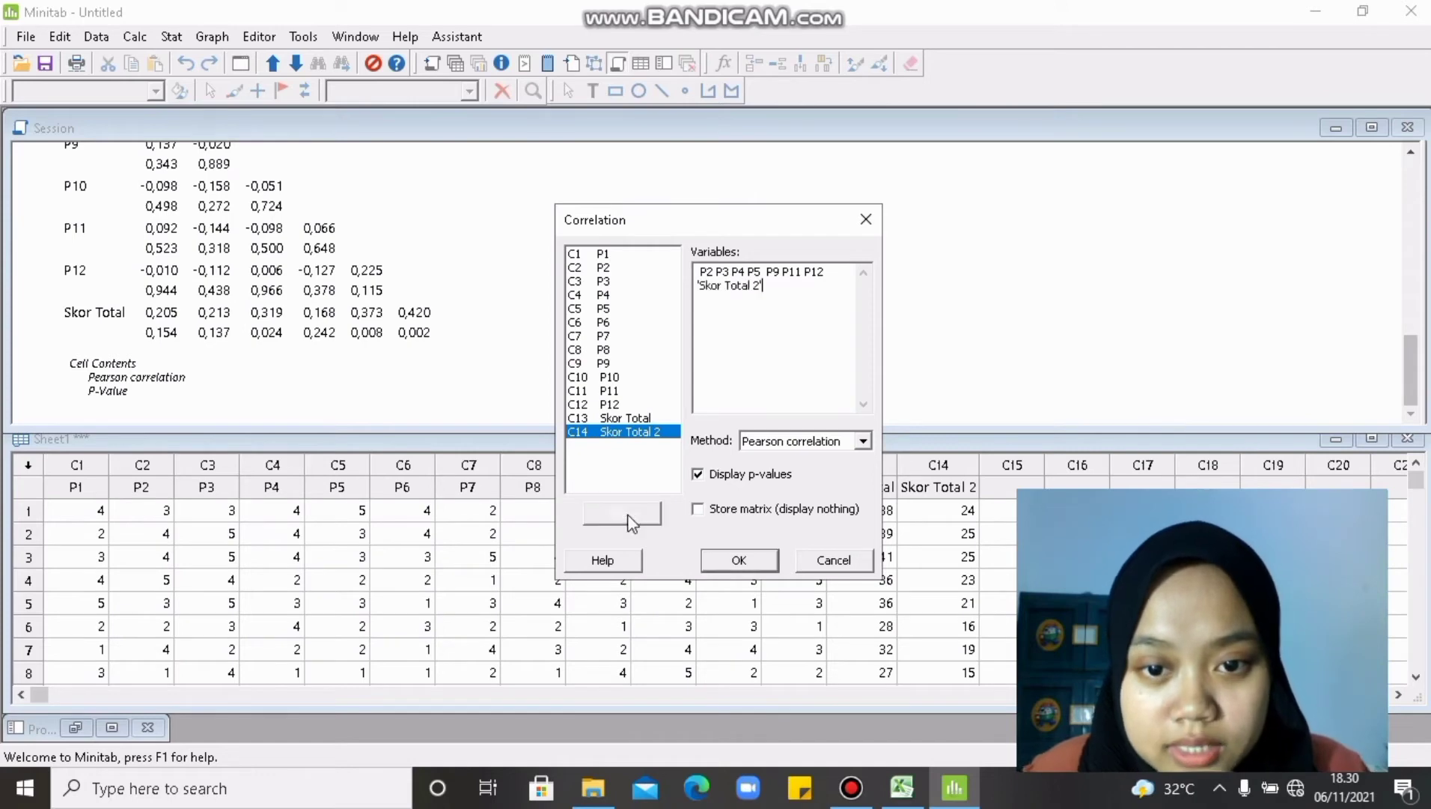
left_click(758, 563)
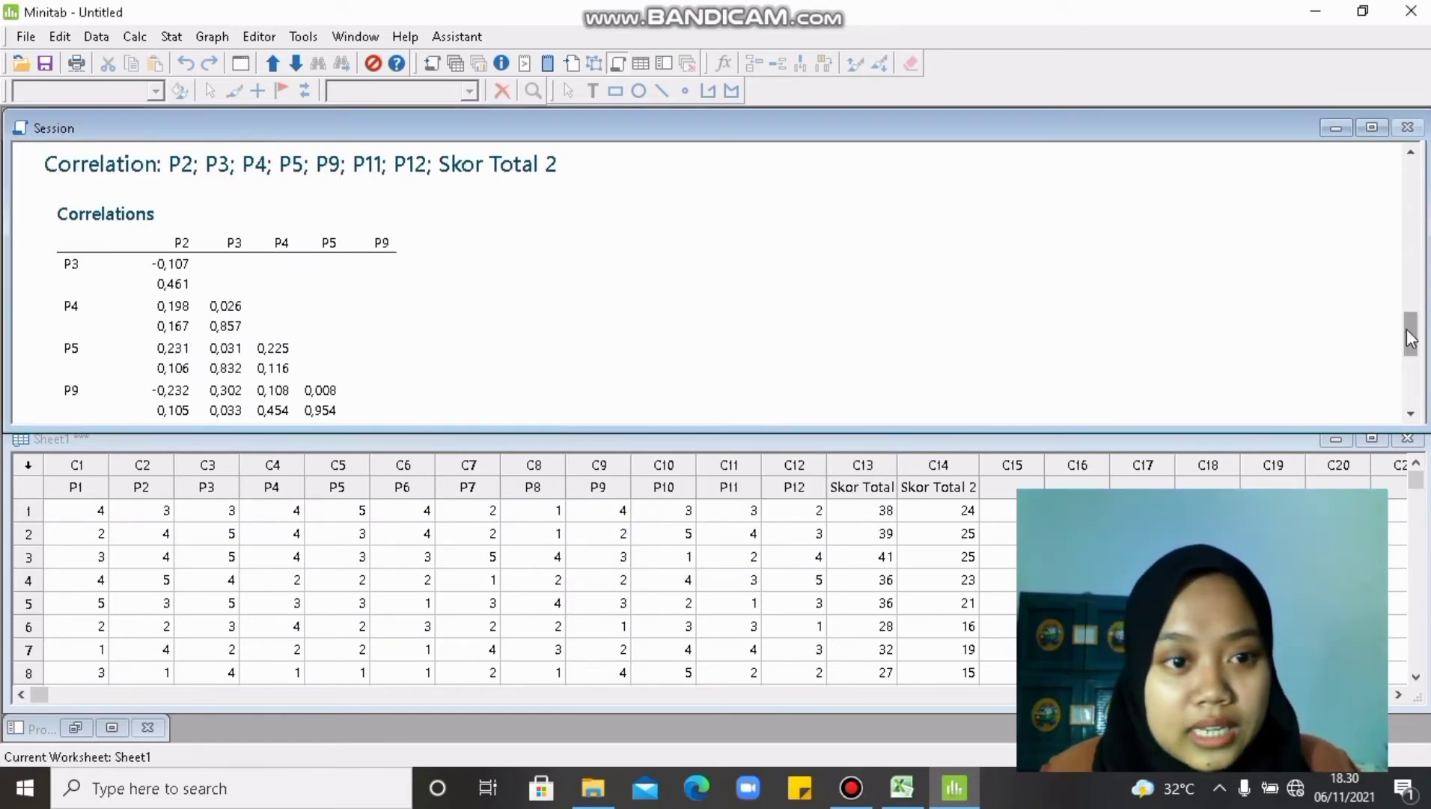
Review the Skor Total 2 correlations, then start a multivariate Item Analysis with P2 and P3 as variables.
left_click_drag(1411, 337, 1421, 388)
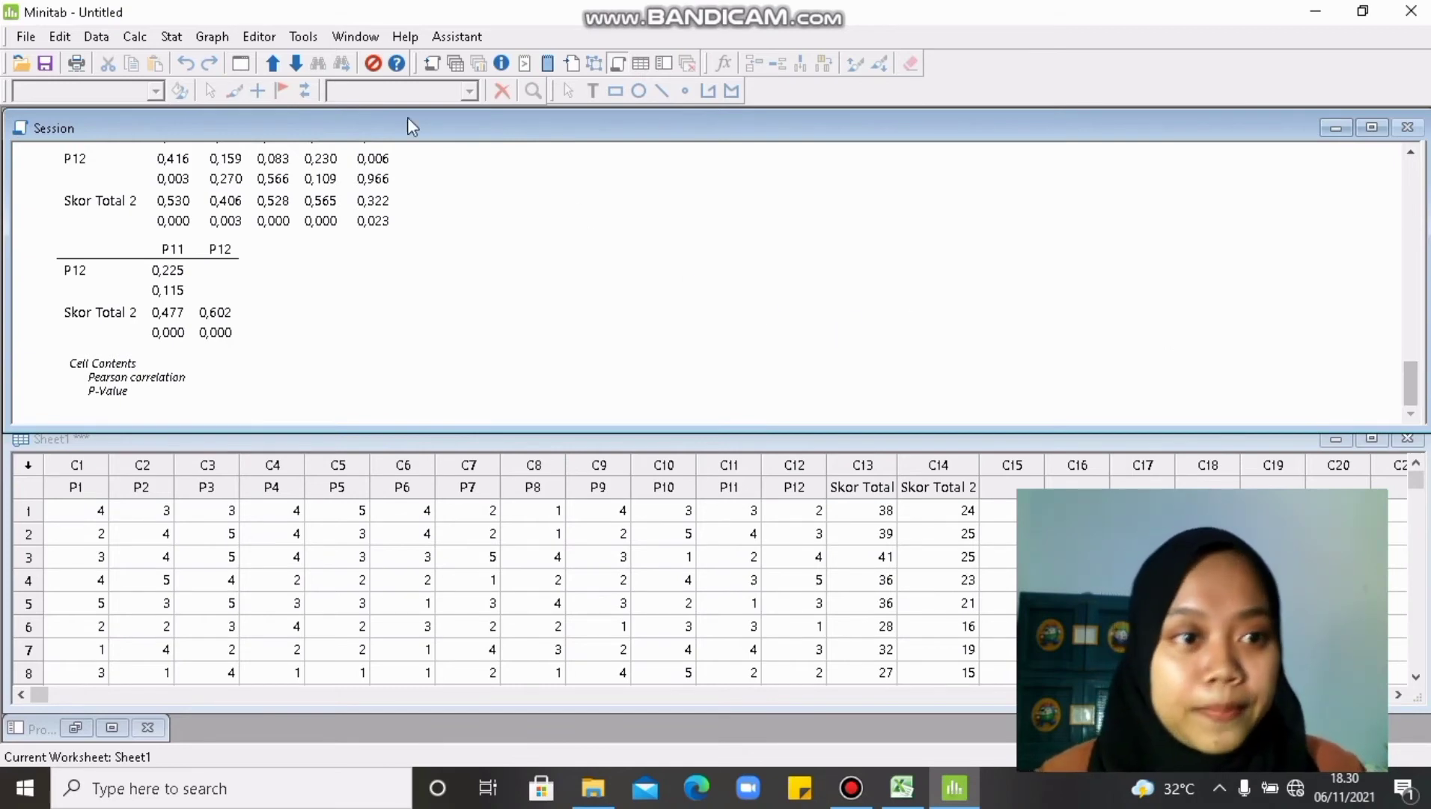
left_click(185, 37)
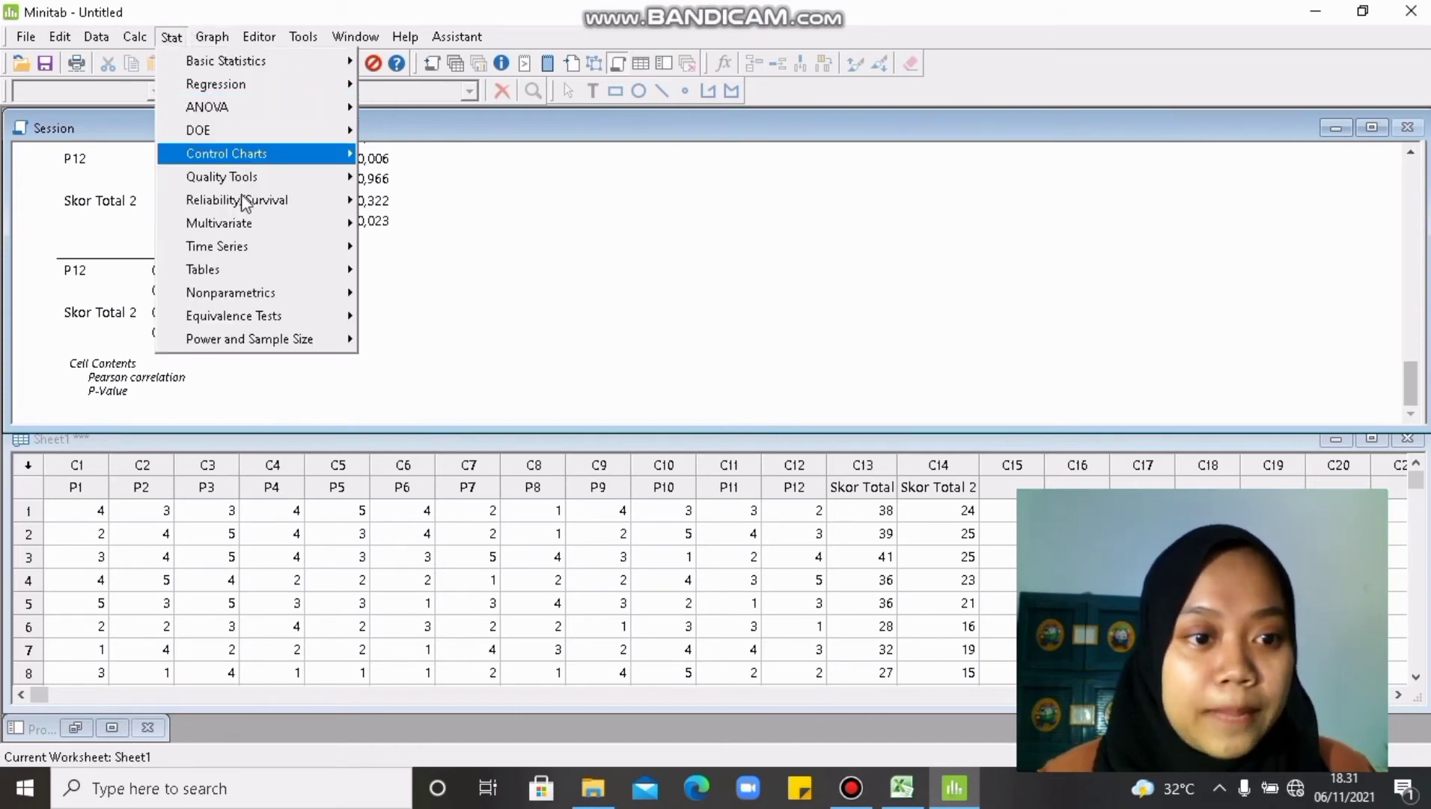
mouse_move(263, 234)
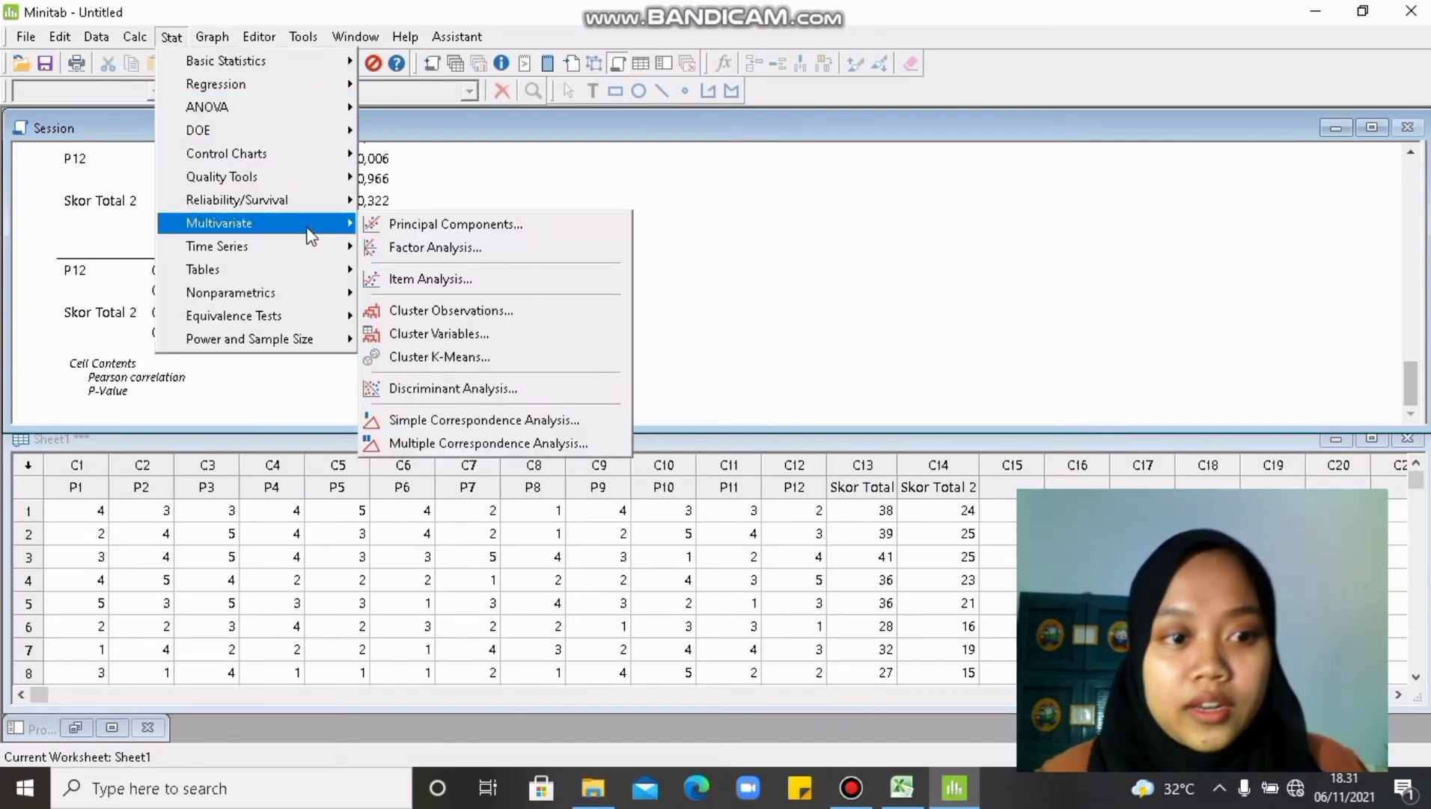
left_click(438, 277)
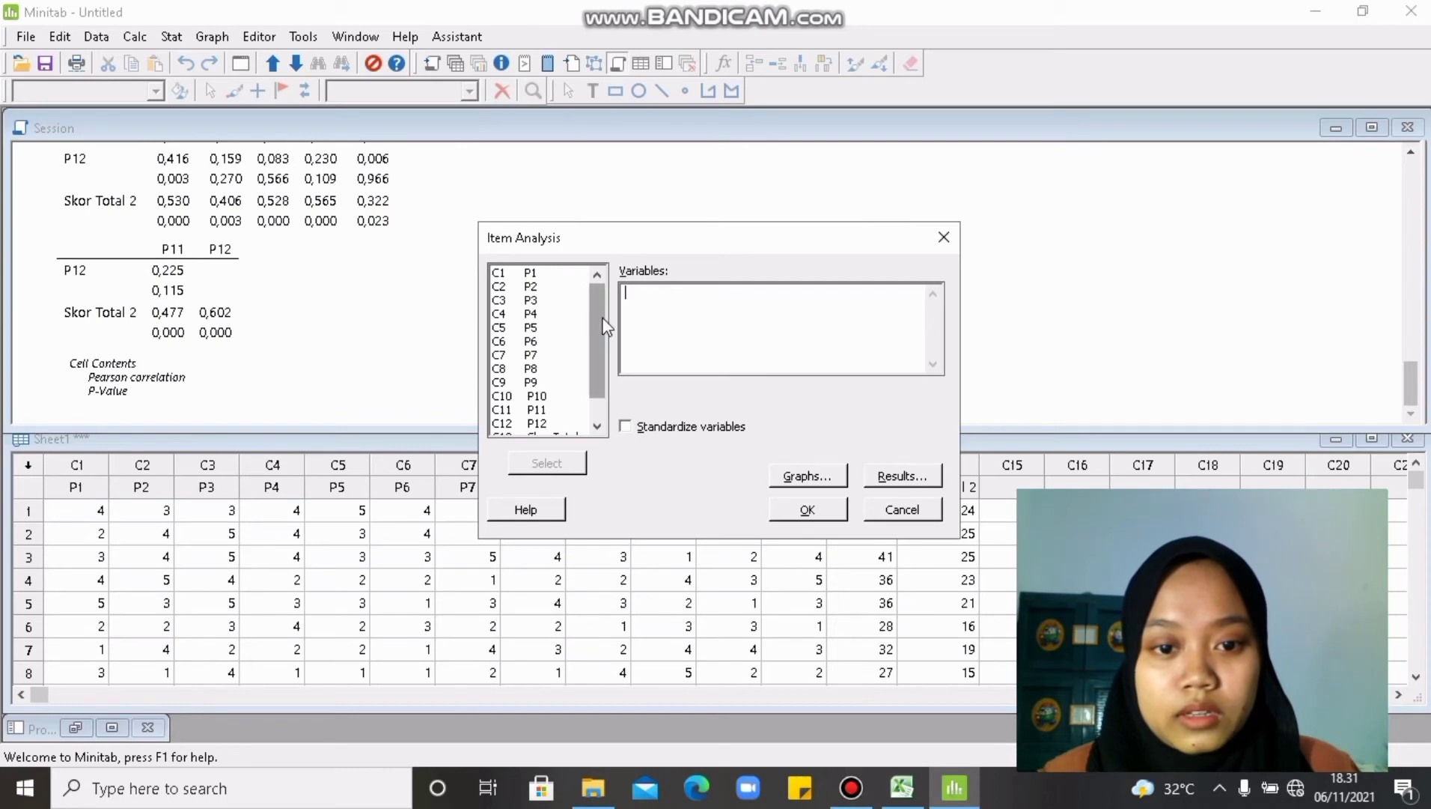
mouse_move(605, 327)
left_mouse_down()
mouse_move(605, 363)
mouse_move(588, 308)
left_mouse_up()
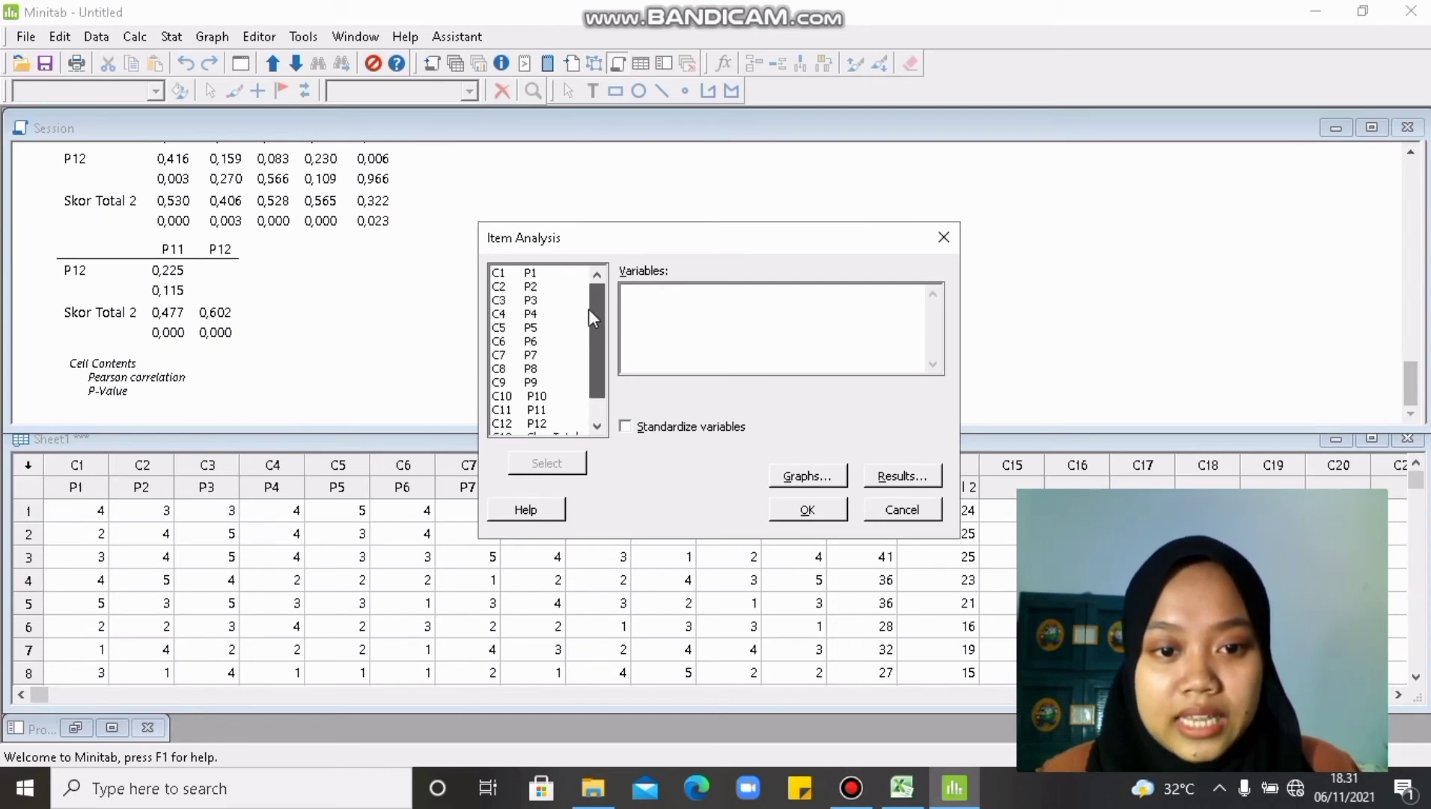
left_click(529, 289)
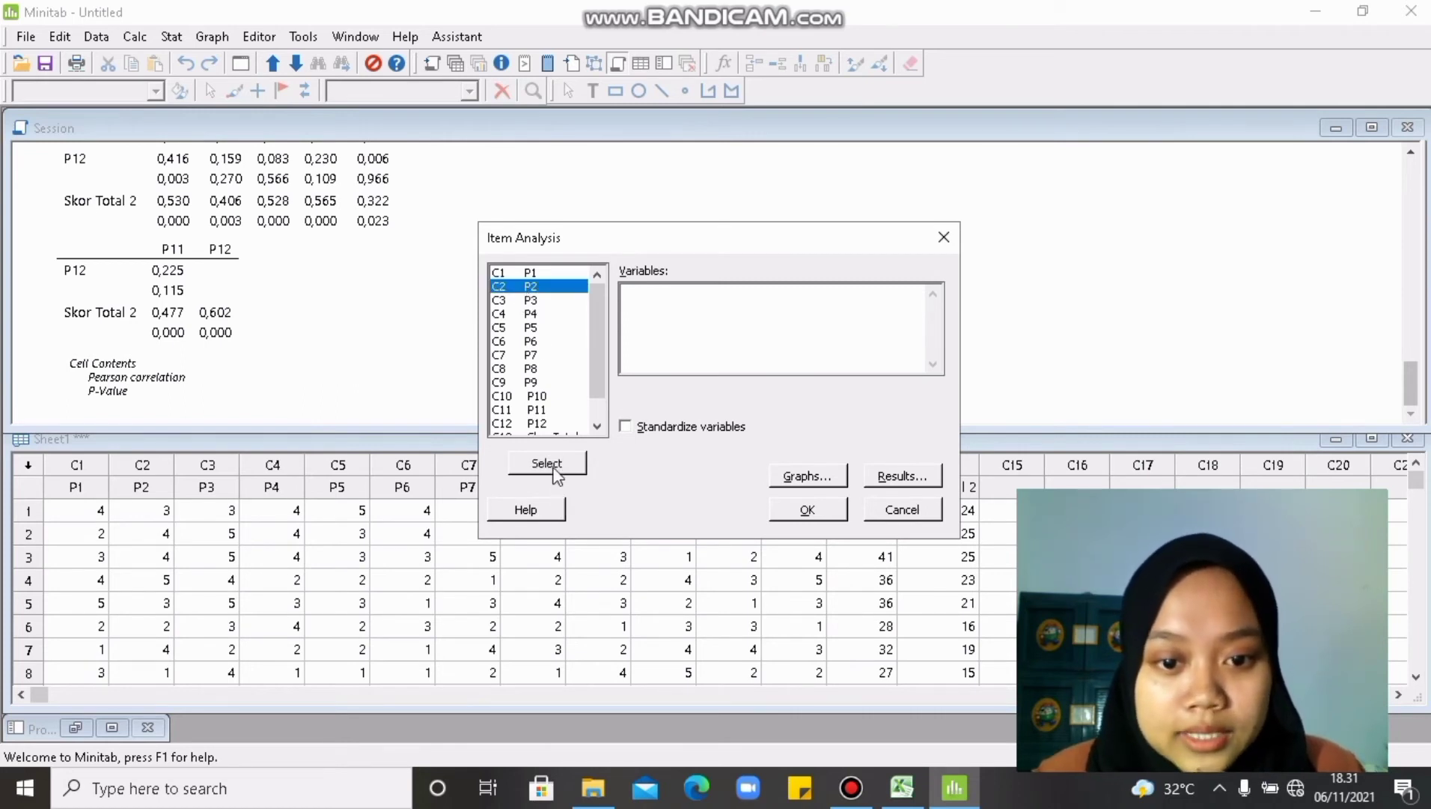
left_click(552, 466)
left_click(541, 301)
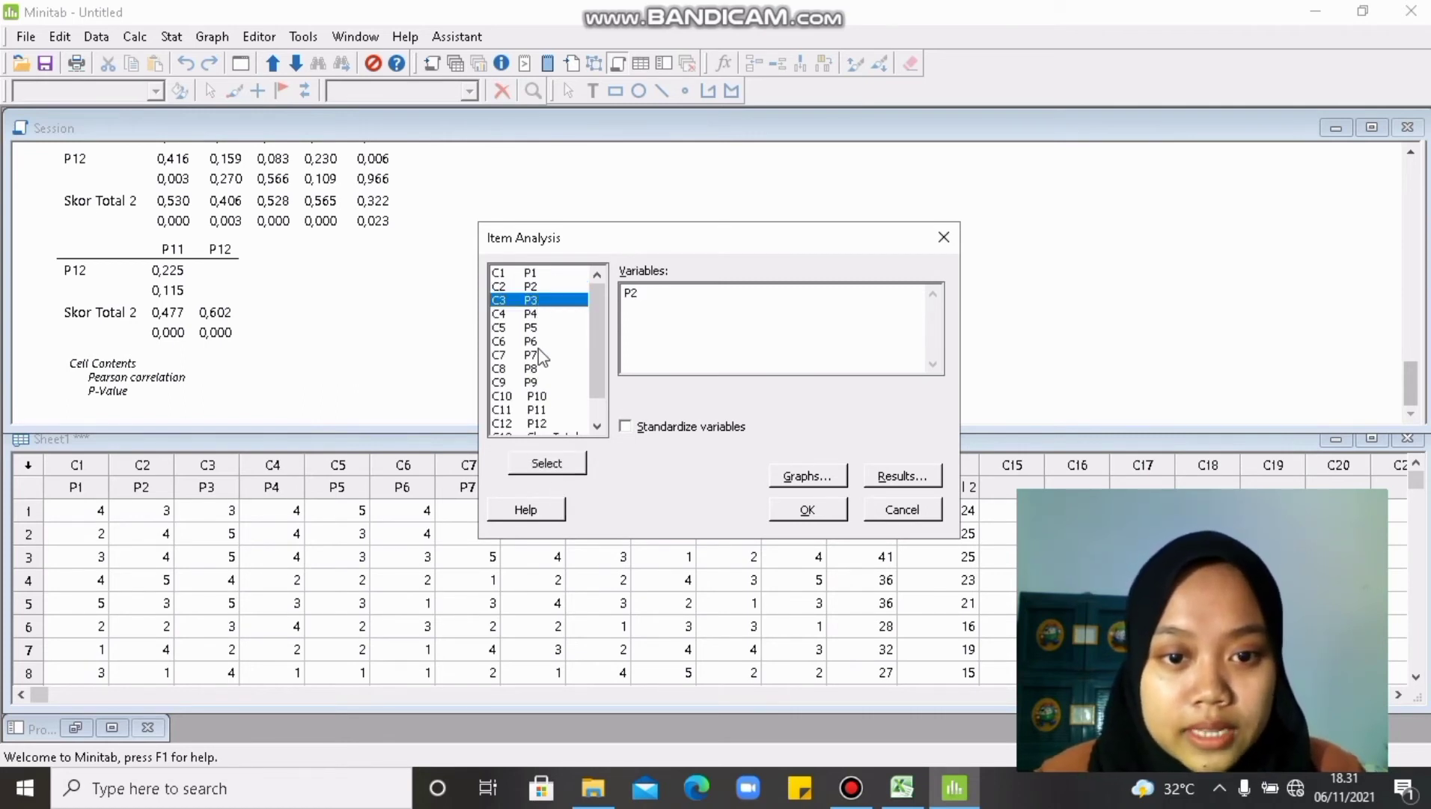
left_click(556, 466)
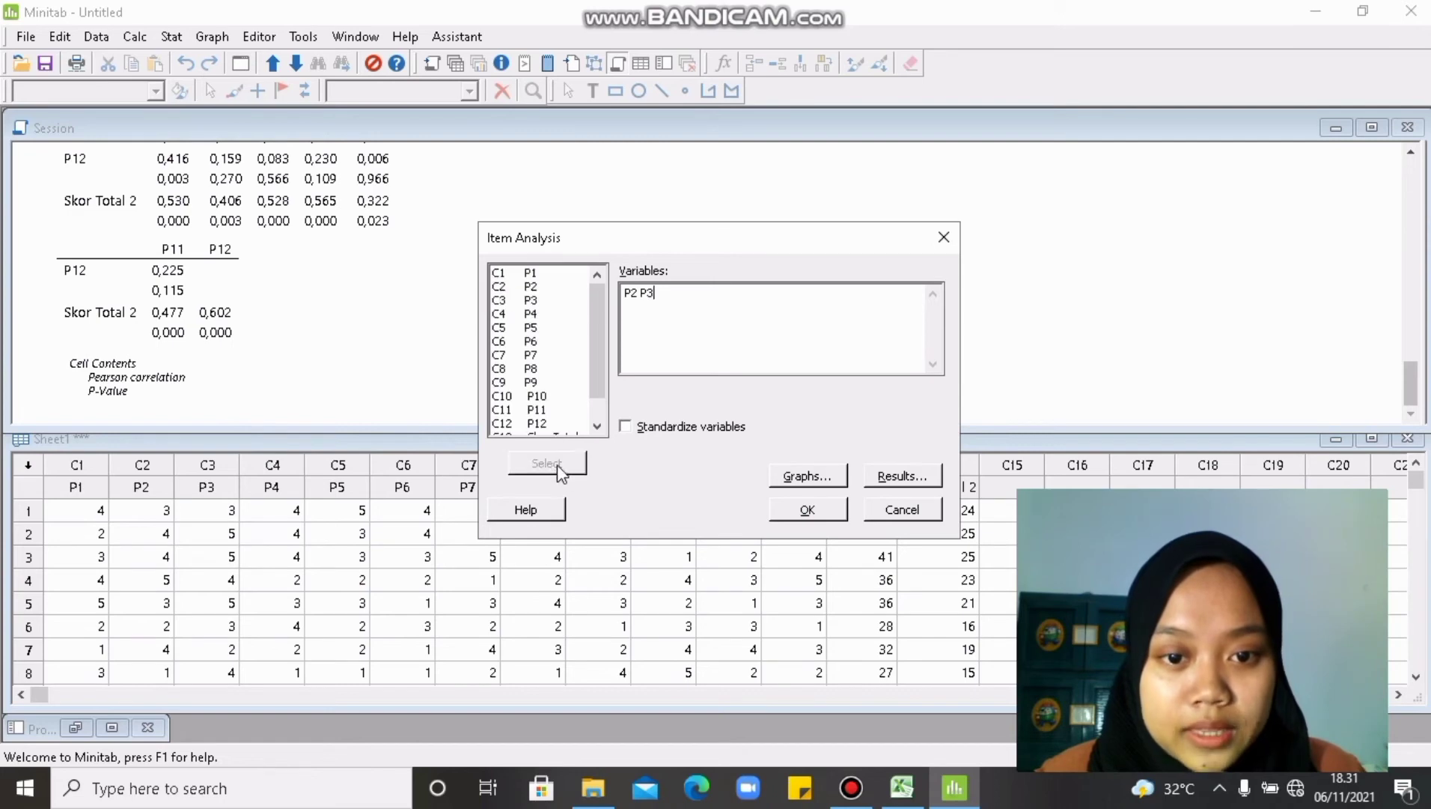
Add P4 and P5 to the Item Analysis variables.
left_click(539, 328)
left_click(536, 313)
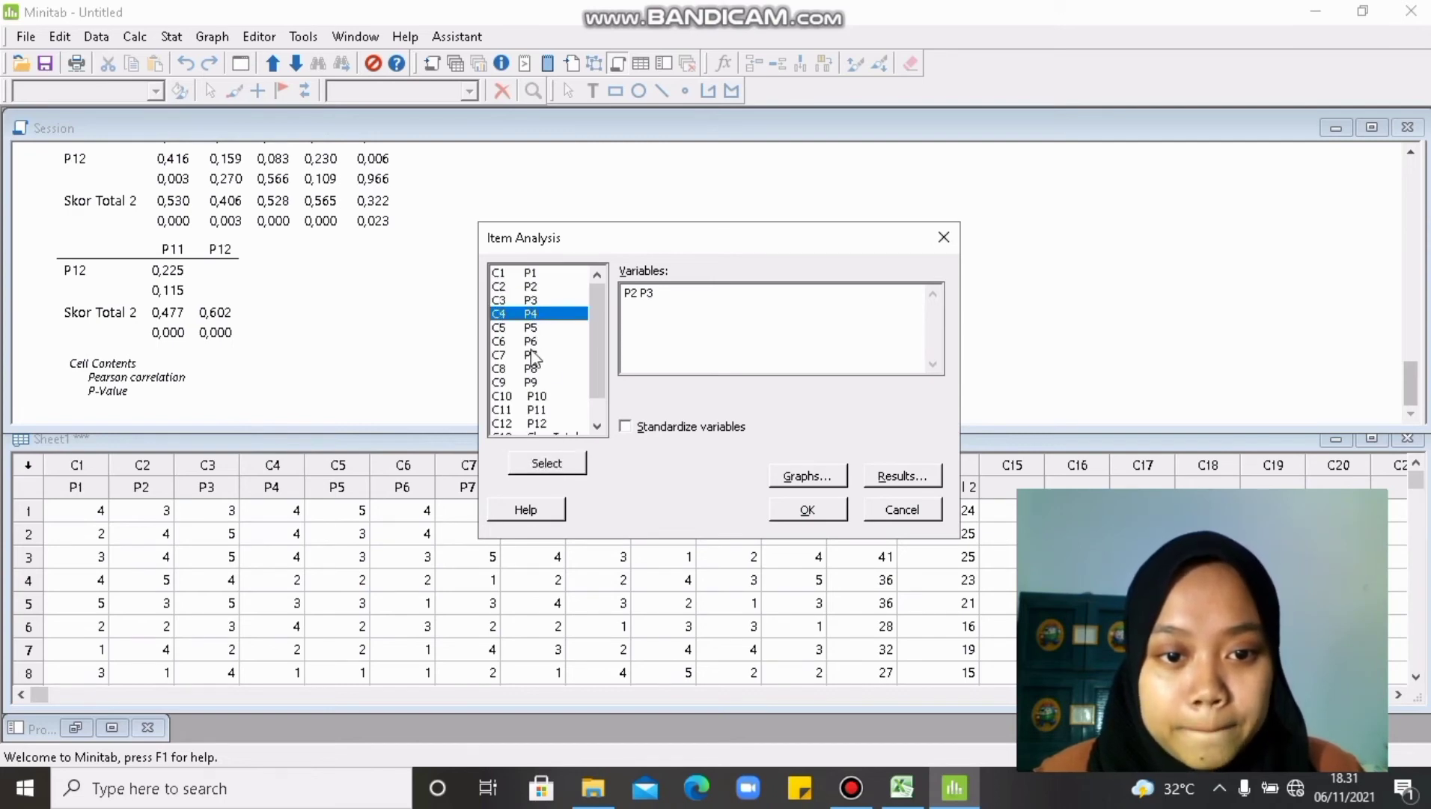
left_click(554, 465)
left_click(537, 328)
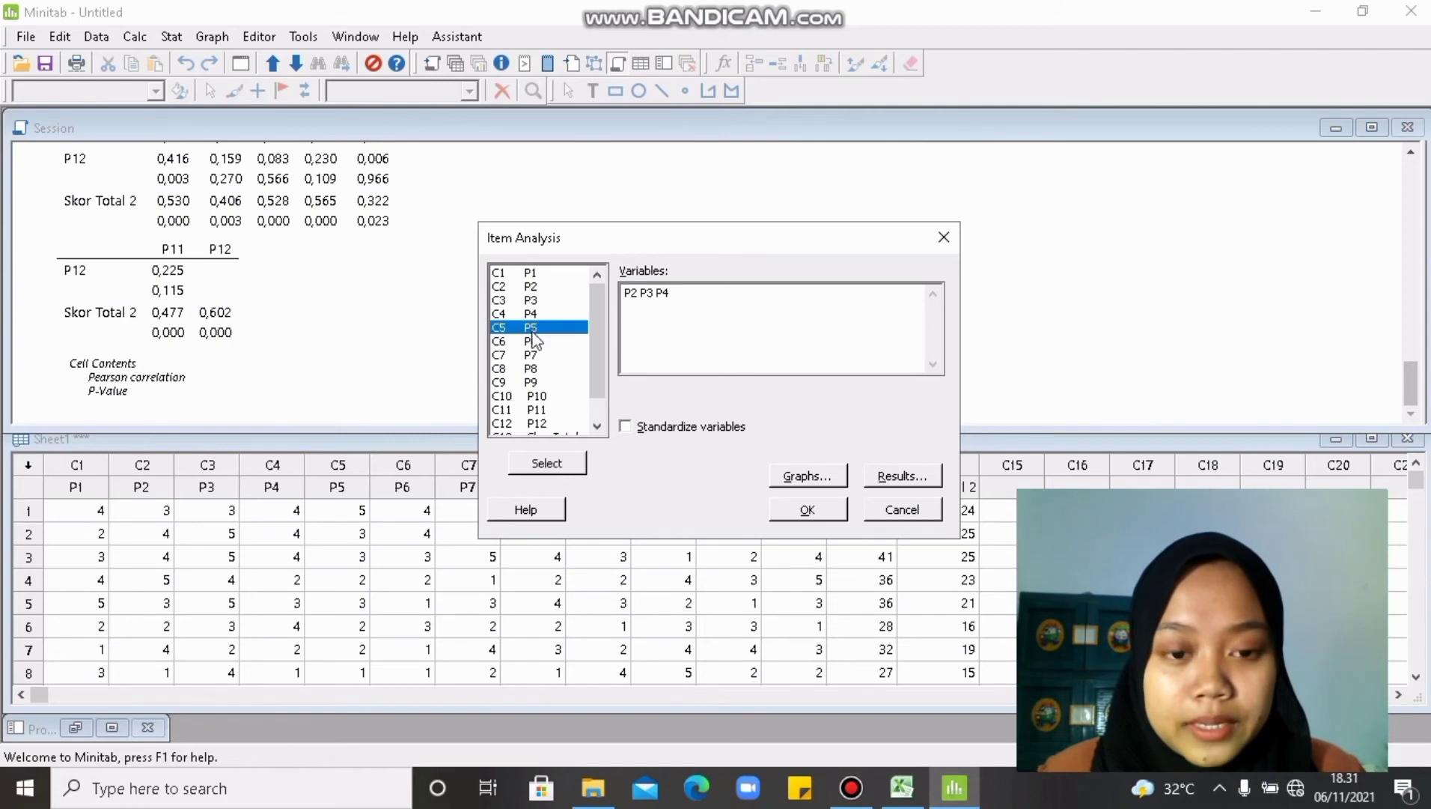
left_click(573, 461)
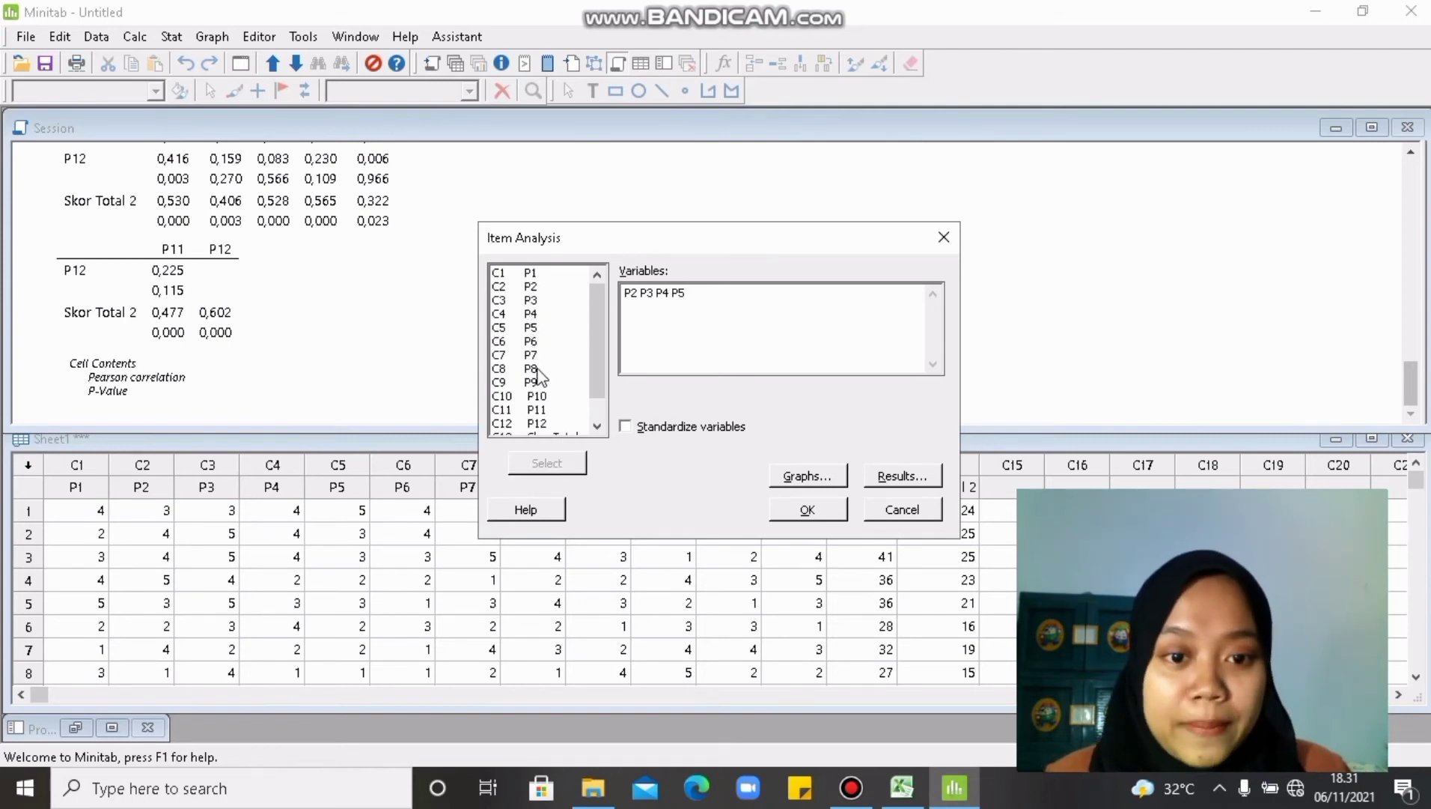
Add P9, P11 and P12 to the Item Analysis variables.
left_click_drag(602, 355, 602, 377)
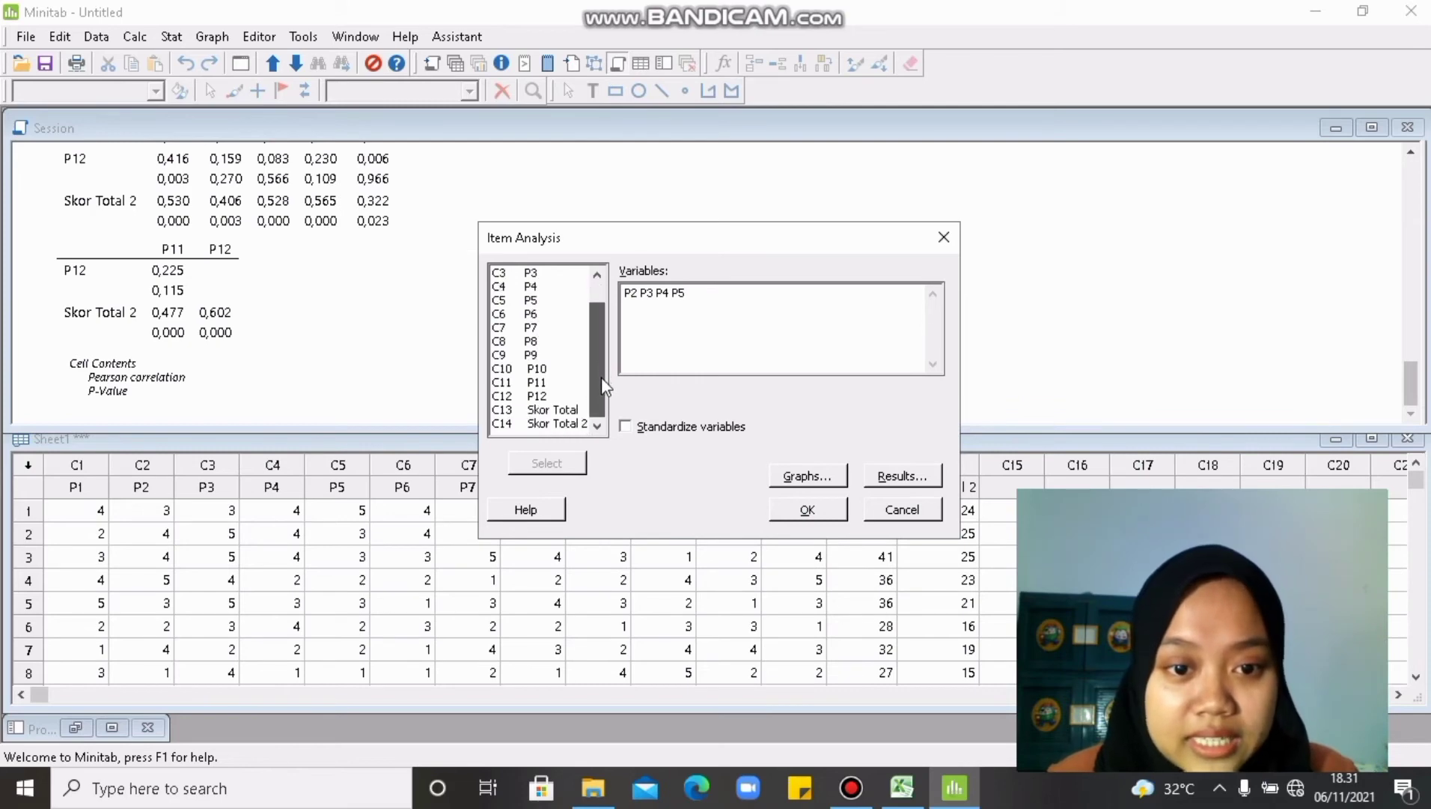
left_click(535, 355)
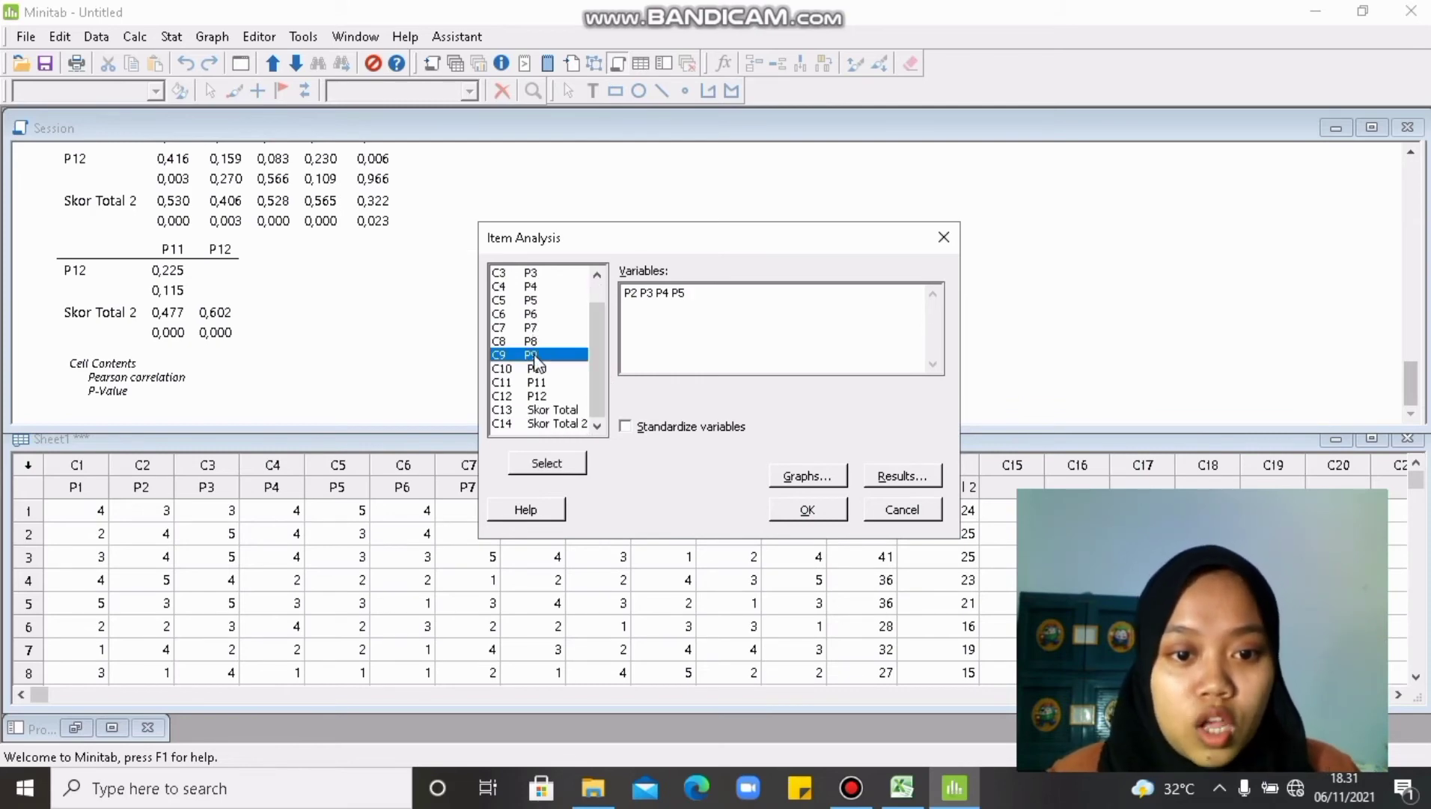
left_click(548, 465)
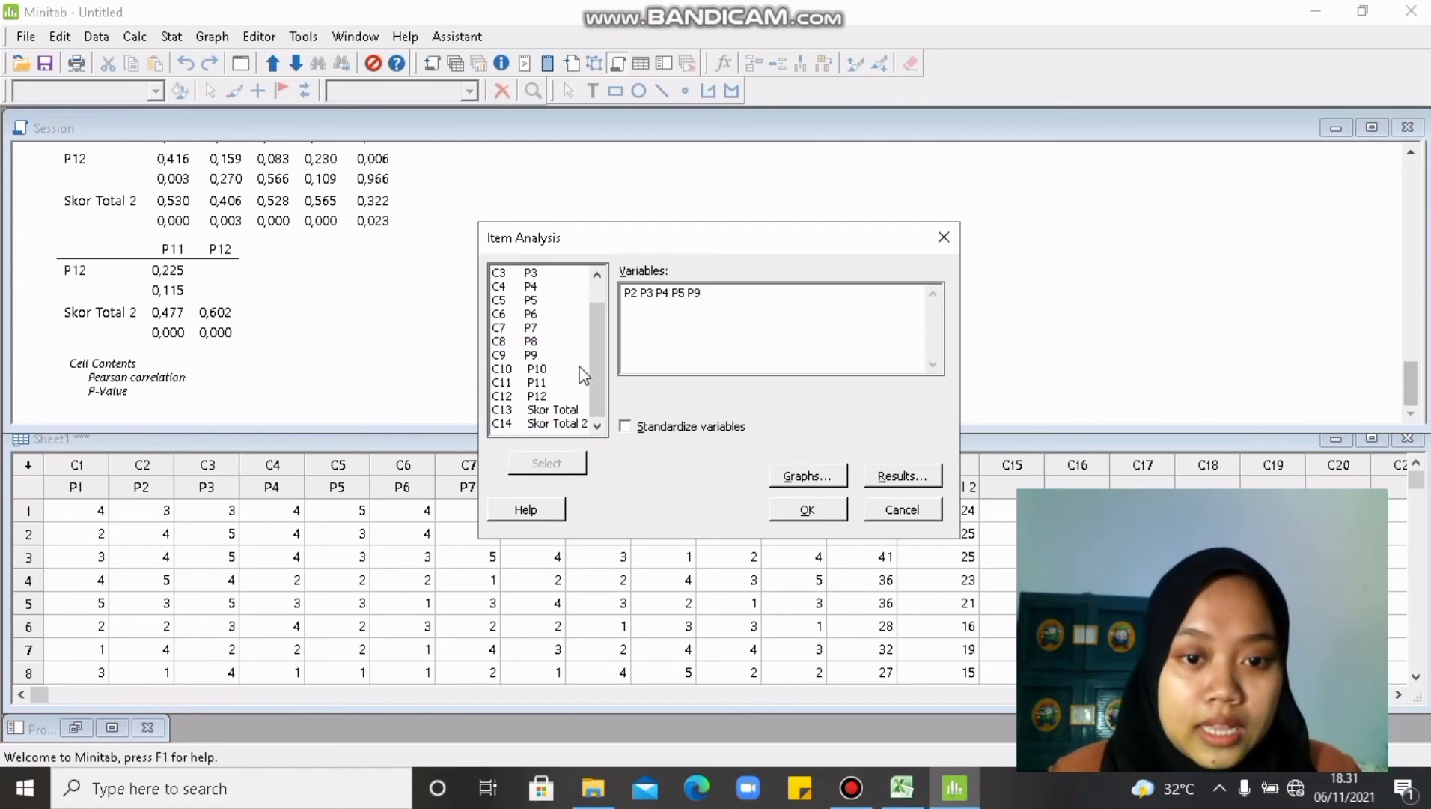
left_click(529, 384)
left_click(549, 467)
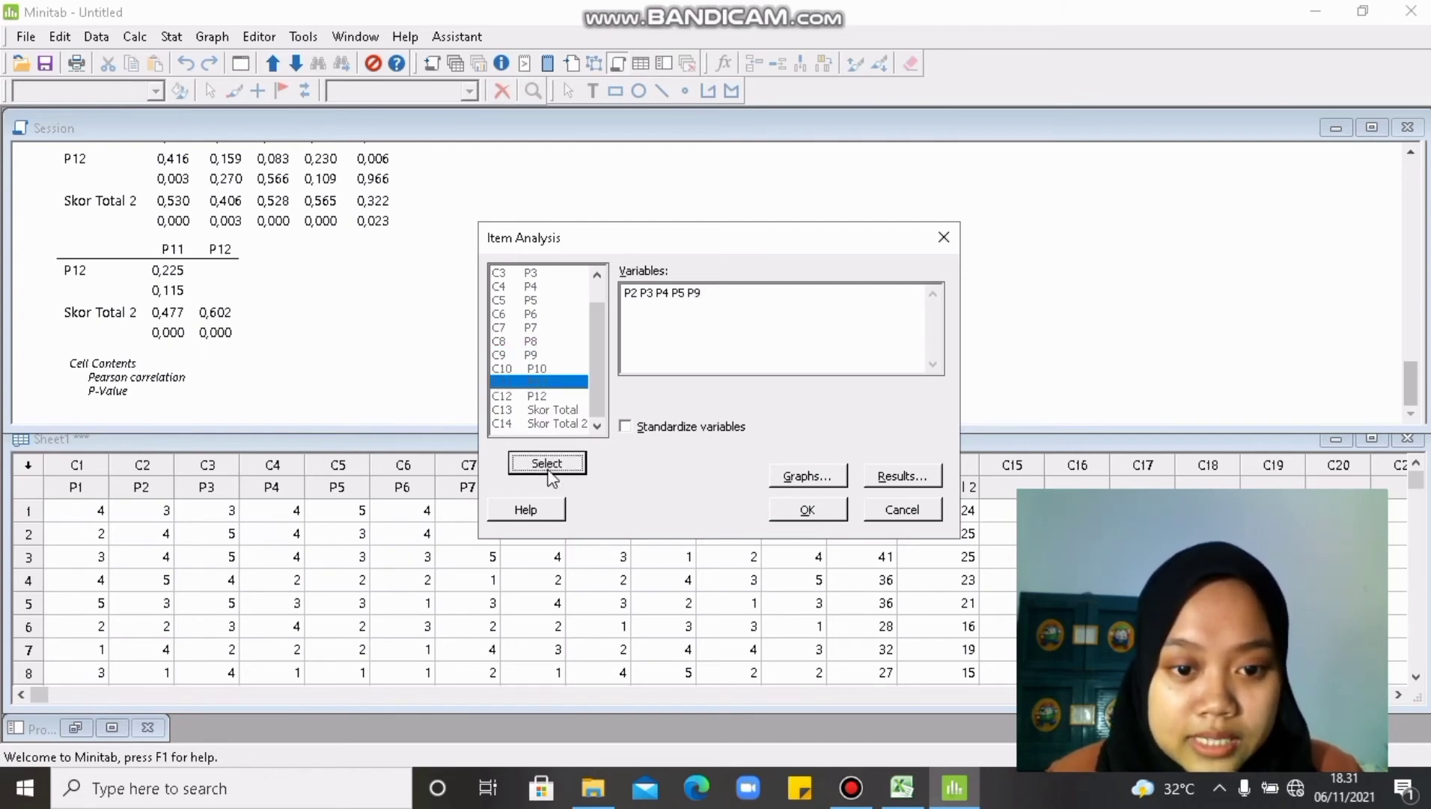
left_click(538, 397)
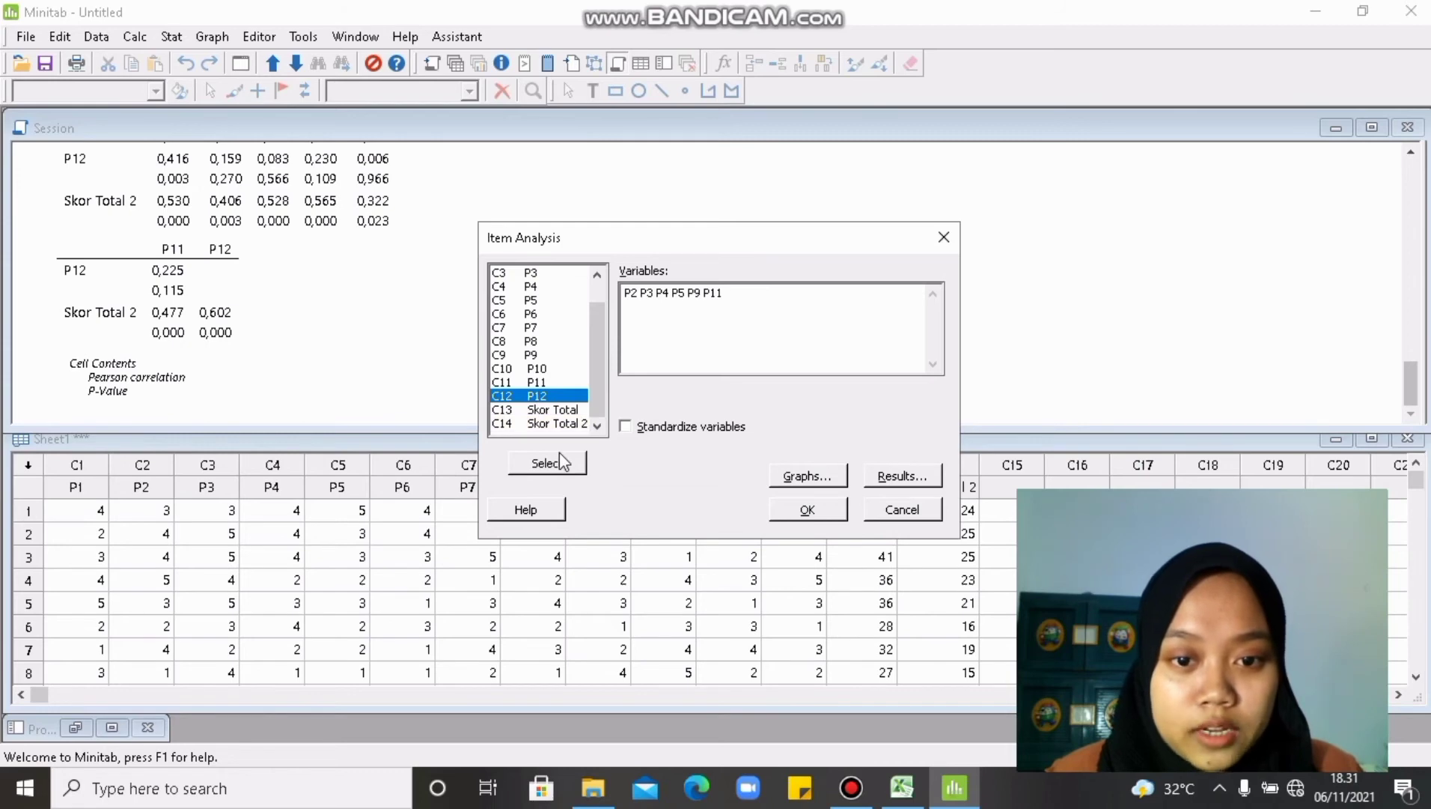
left_click(561, 457)
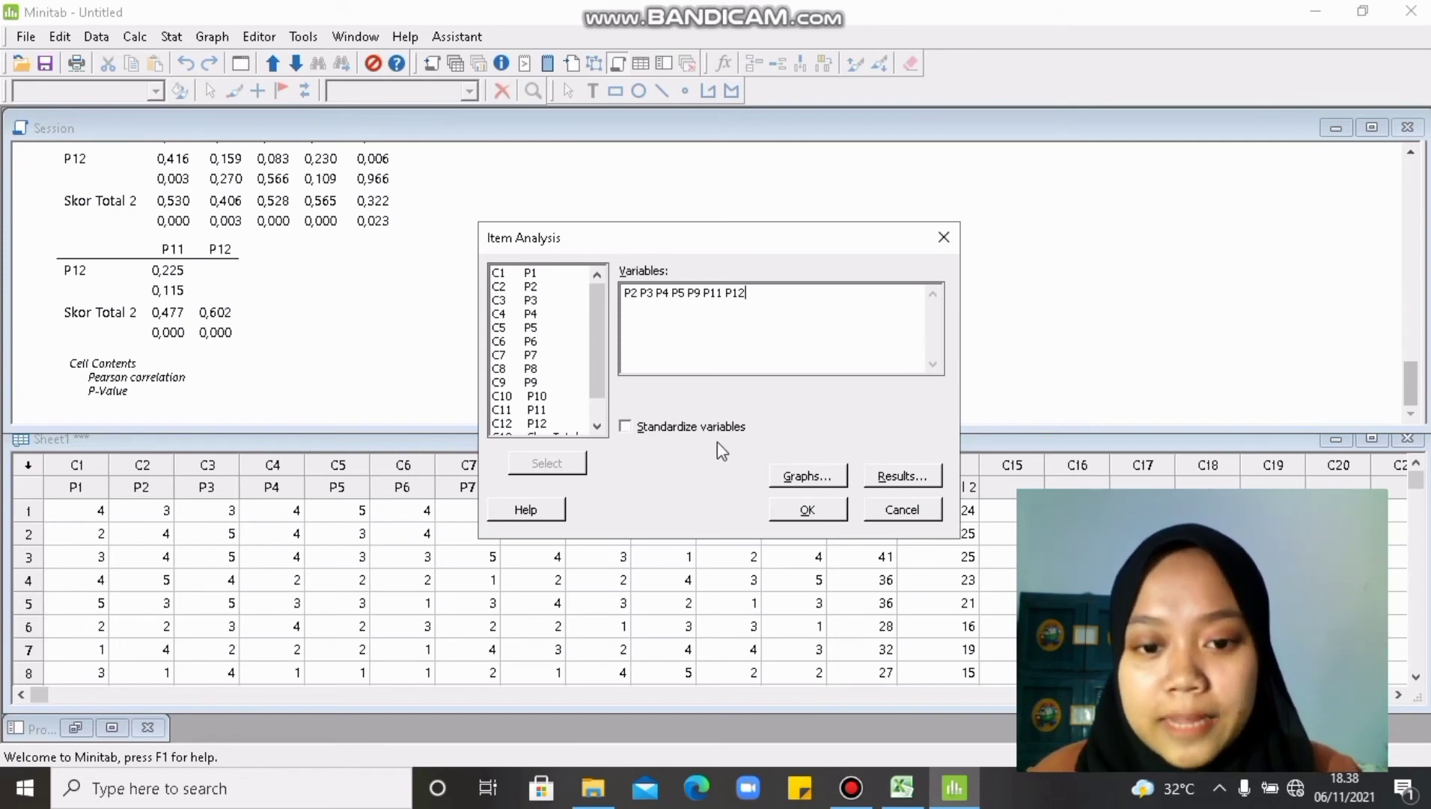
Run the item analysis with a smoothed matrix plot, correlation matrix, item and total statistics, Cronbach's Alpha and omitted-item statistics.
left_click(824, 483)
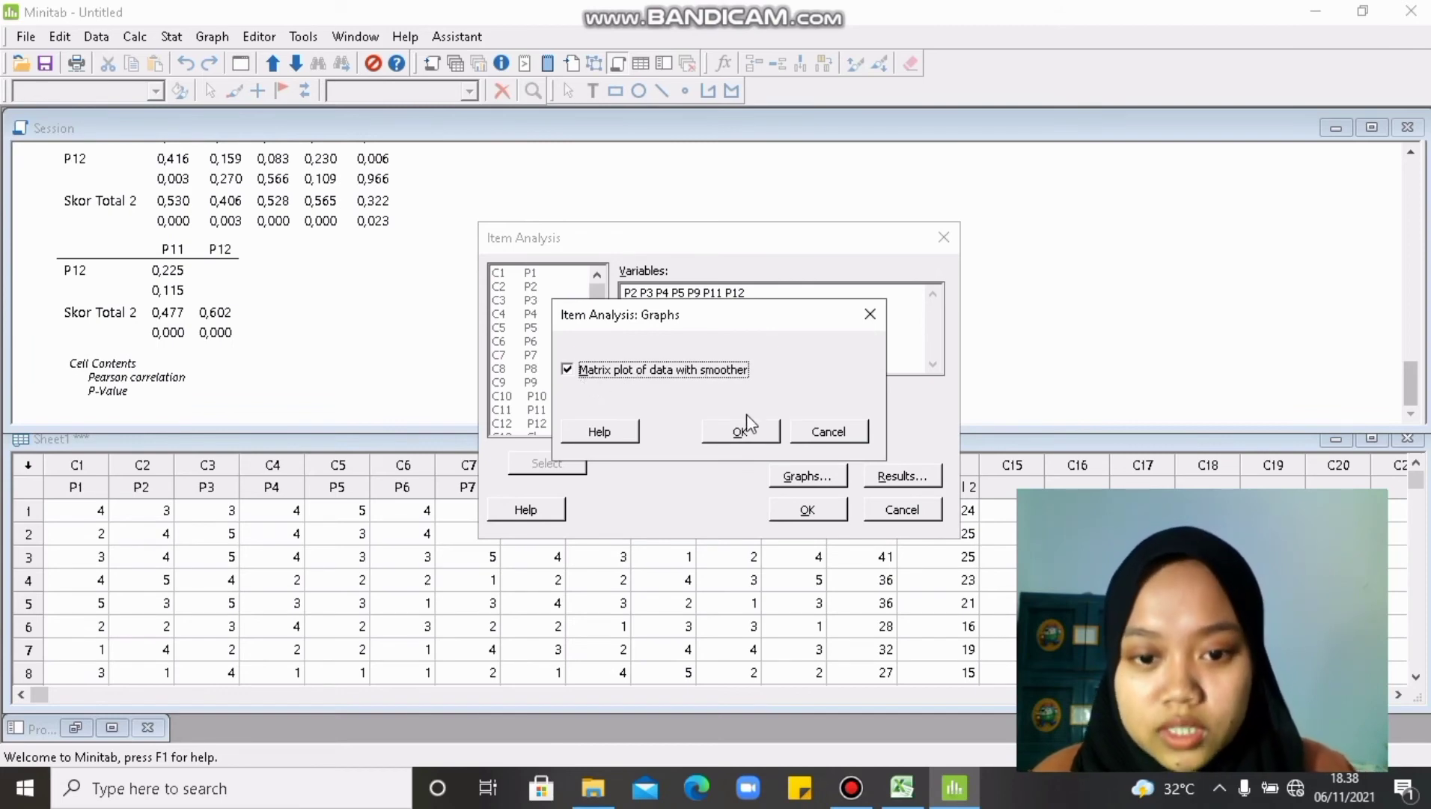
left_click(744, 432)
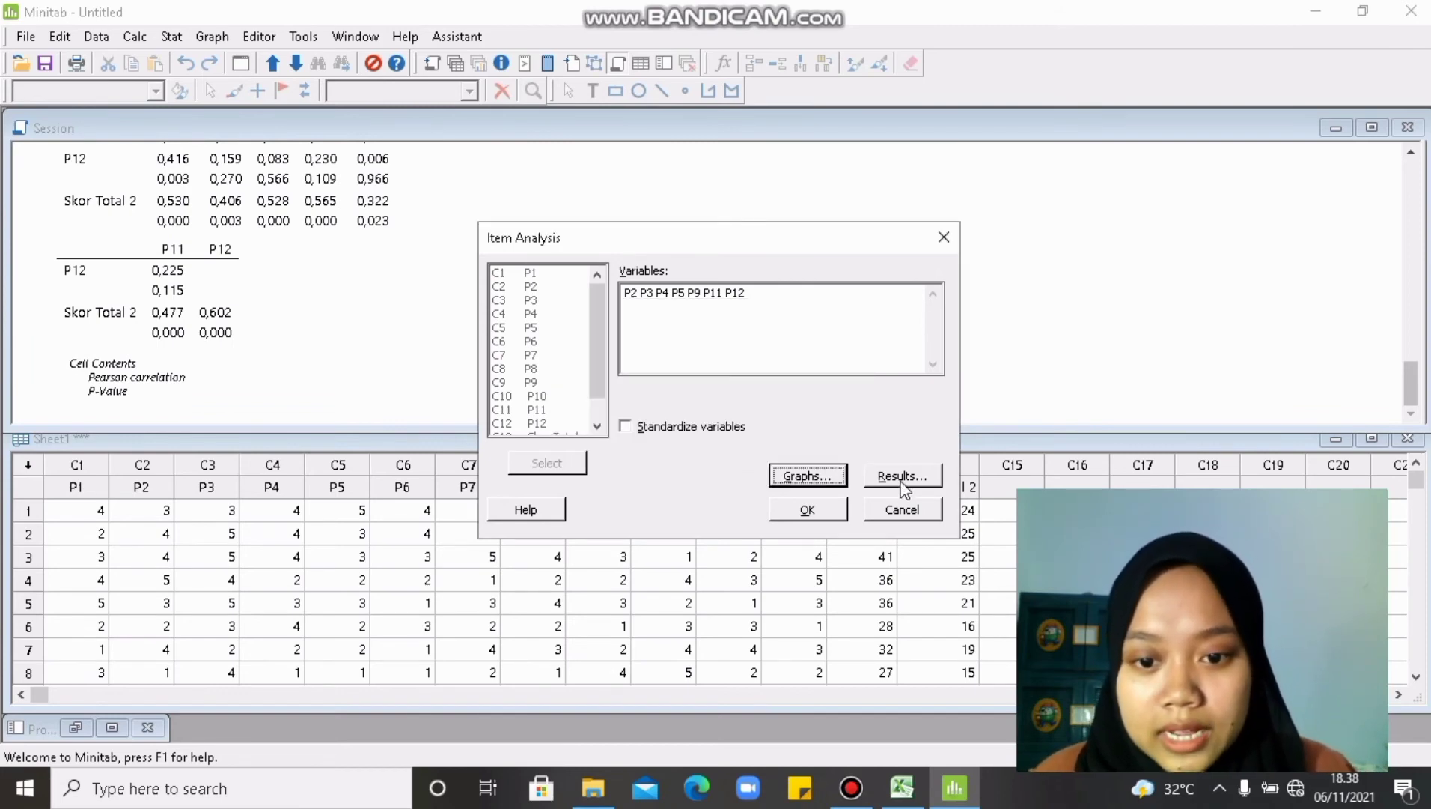
left_click(904, 478)
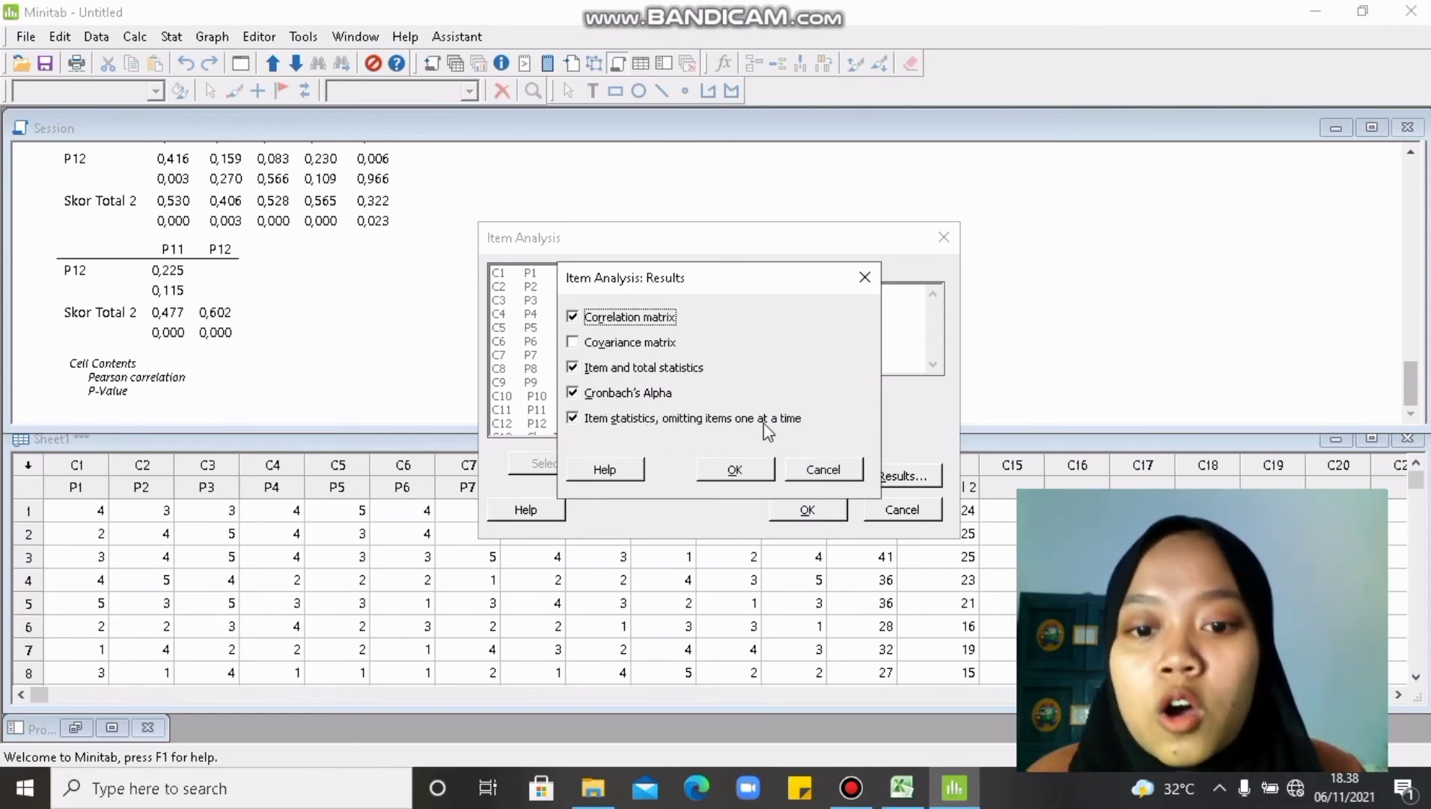
left_click(748, 477)
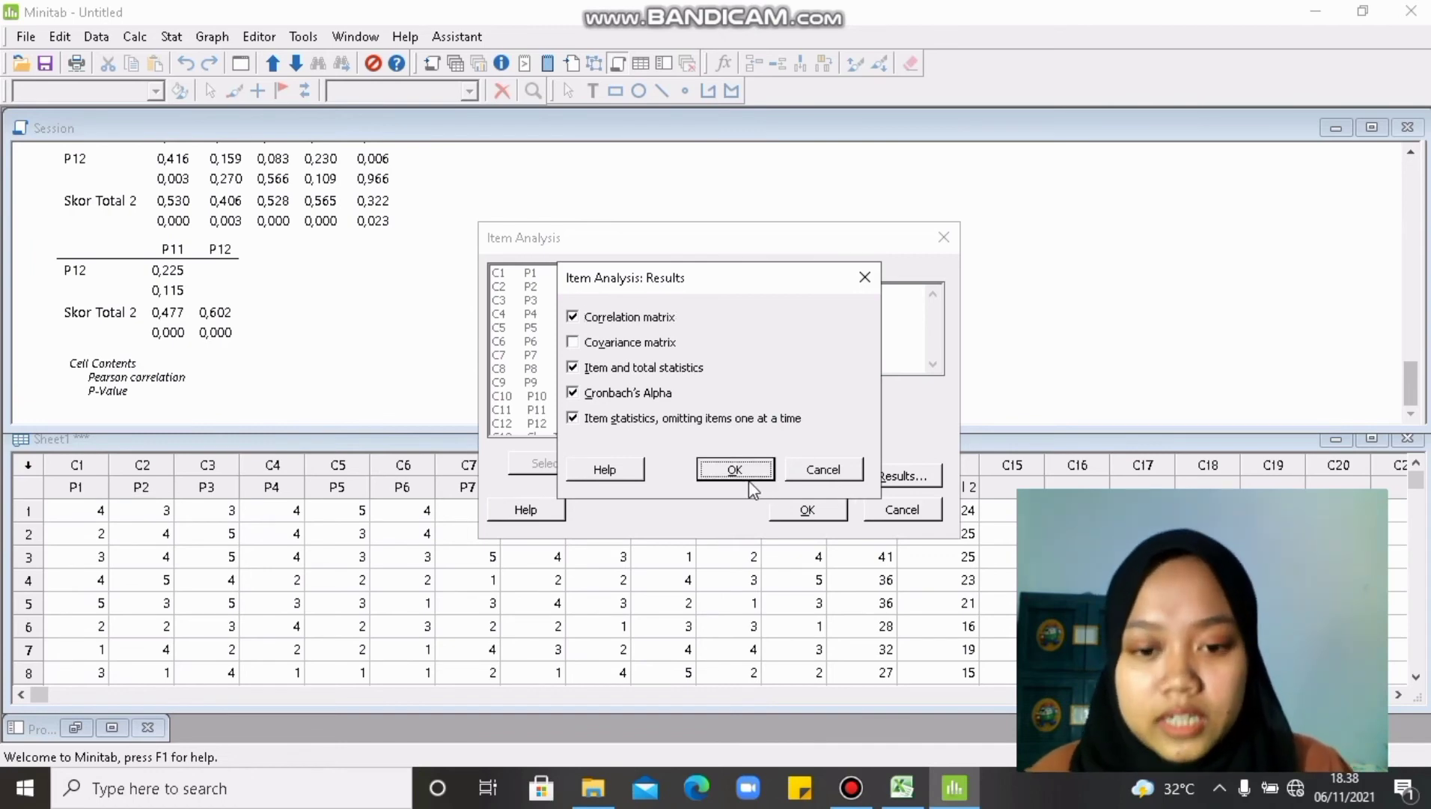
left_click(823, 514)
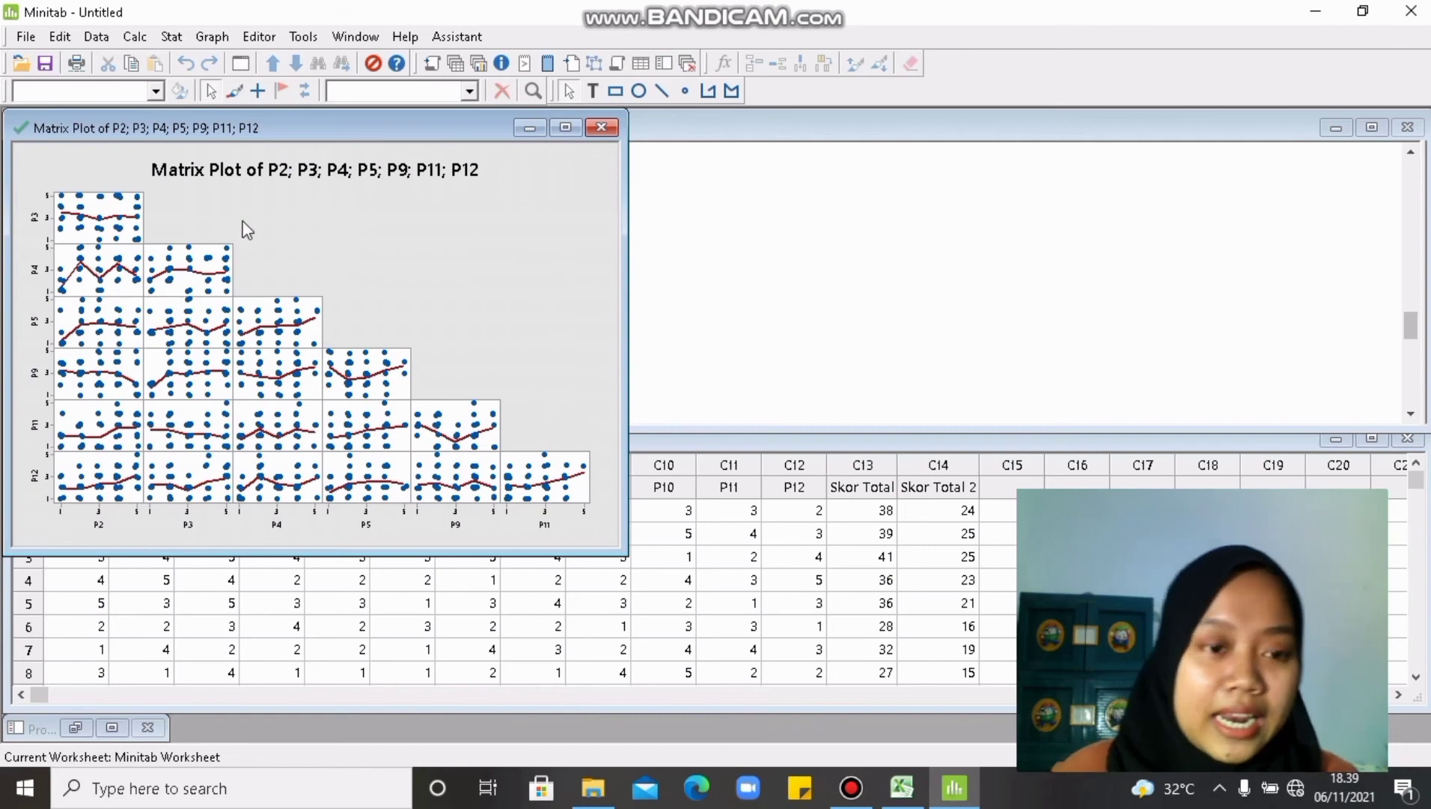
Minimize the matrix plot and examine the Cronbach's Alpha section of the item analysis output.
mouse_move(124, 235)
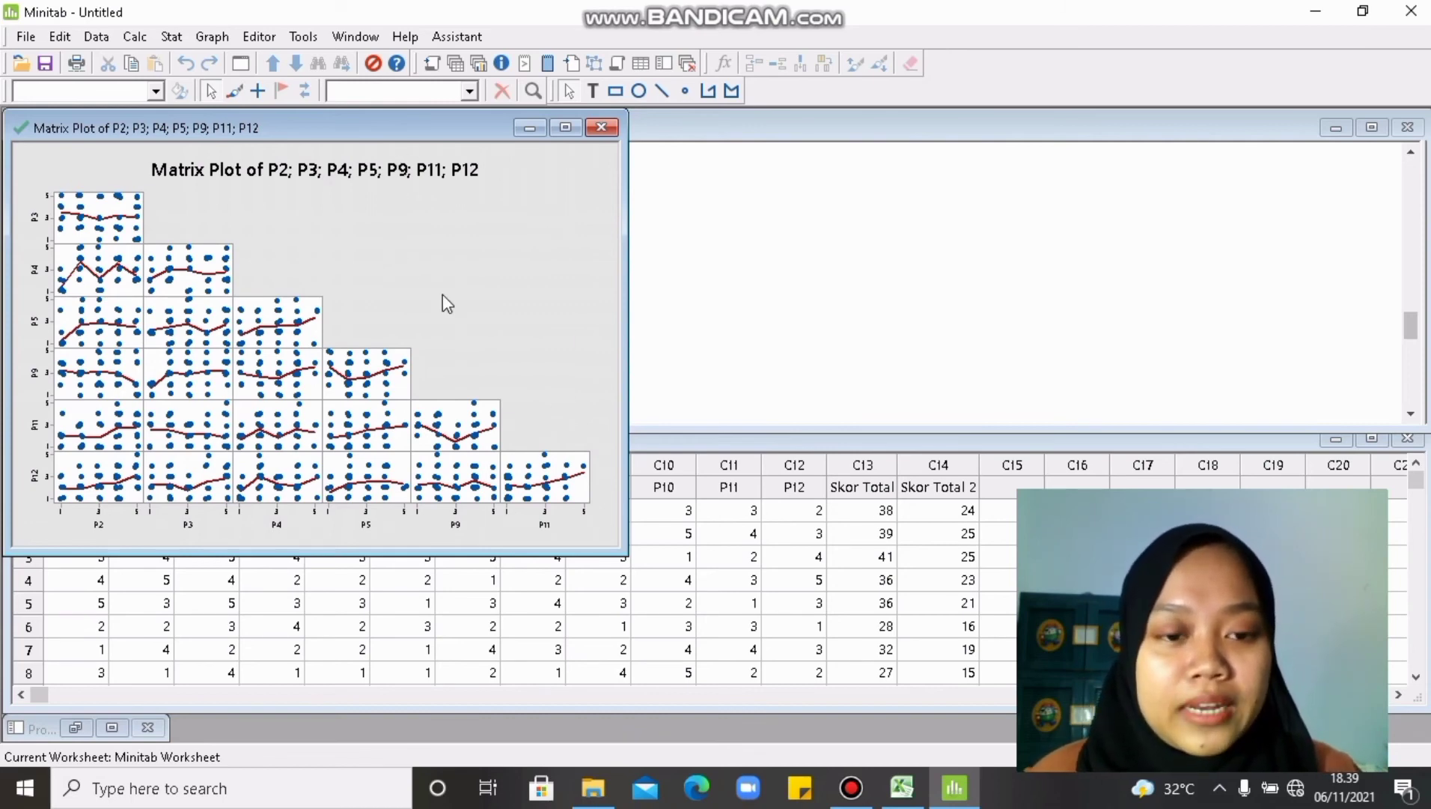
left_click(531, 128)
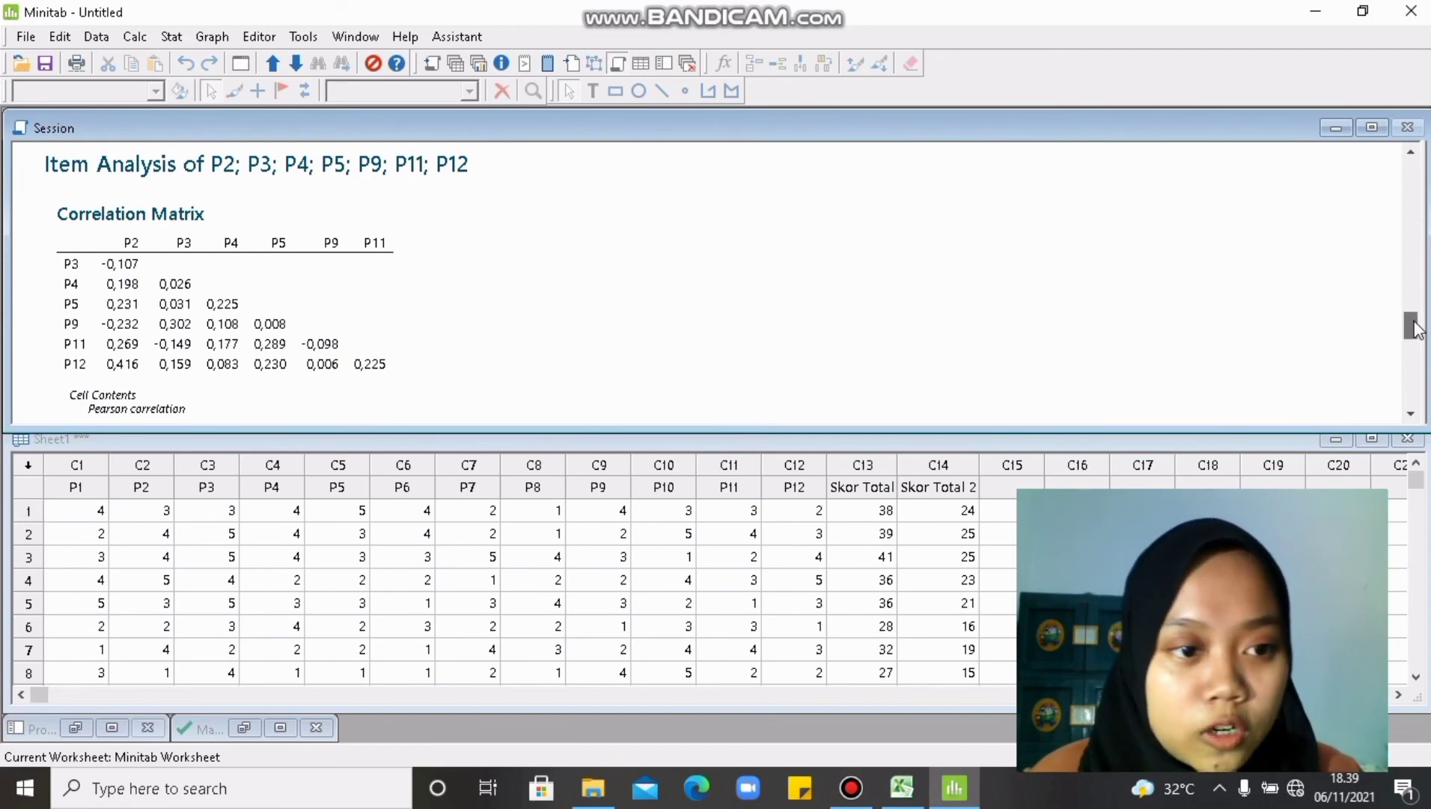
left_click_drag(1415, 329, 1415, 368)
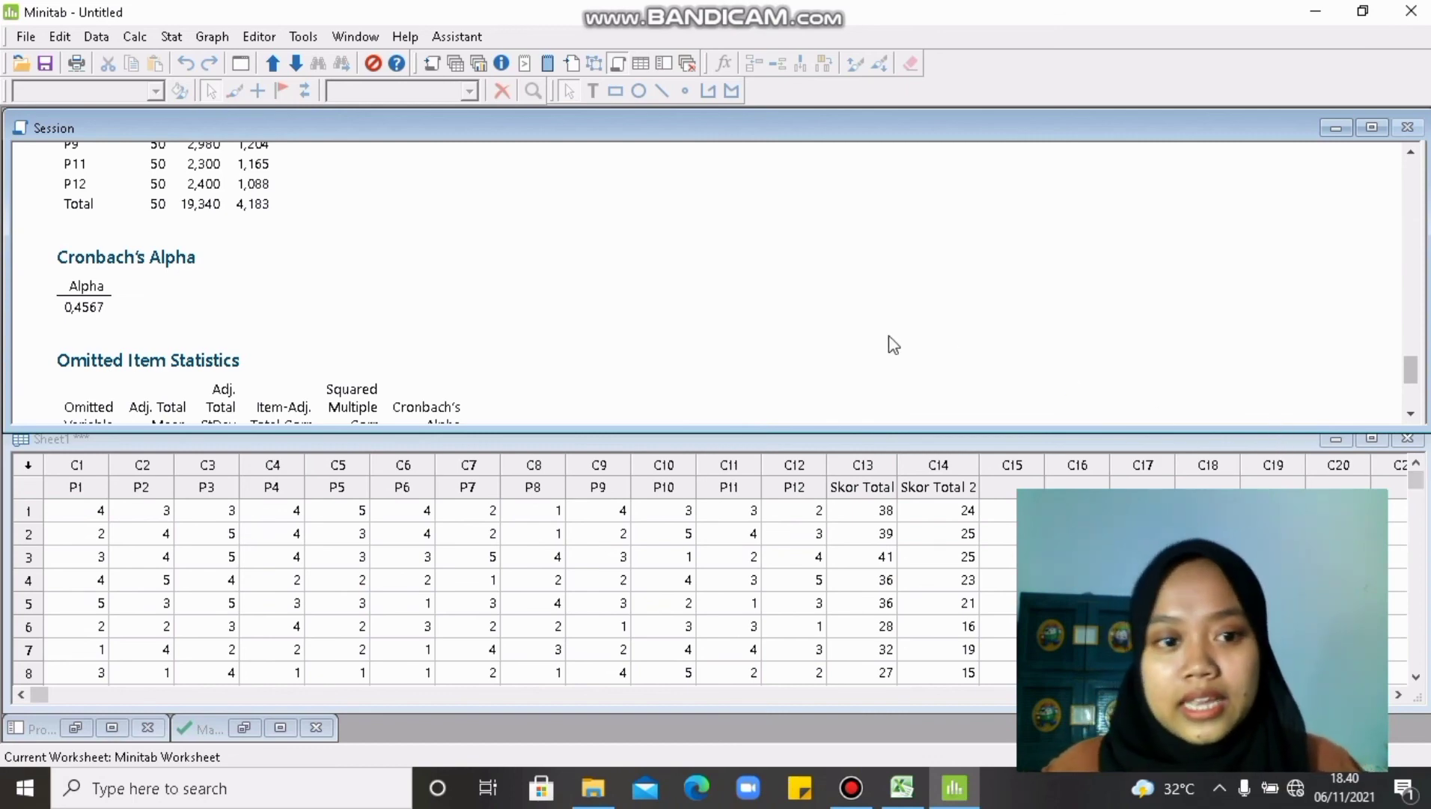
left_click(1417, 480)
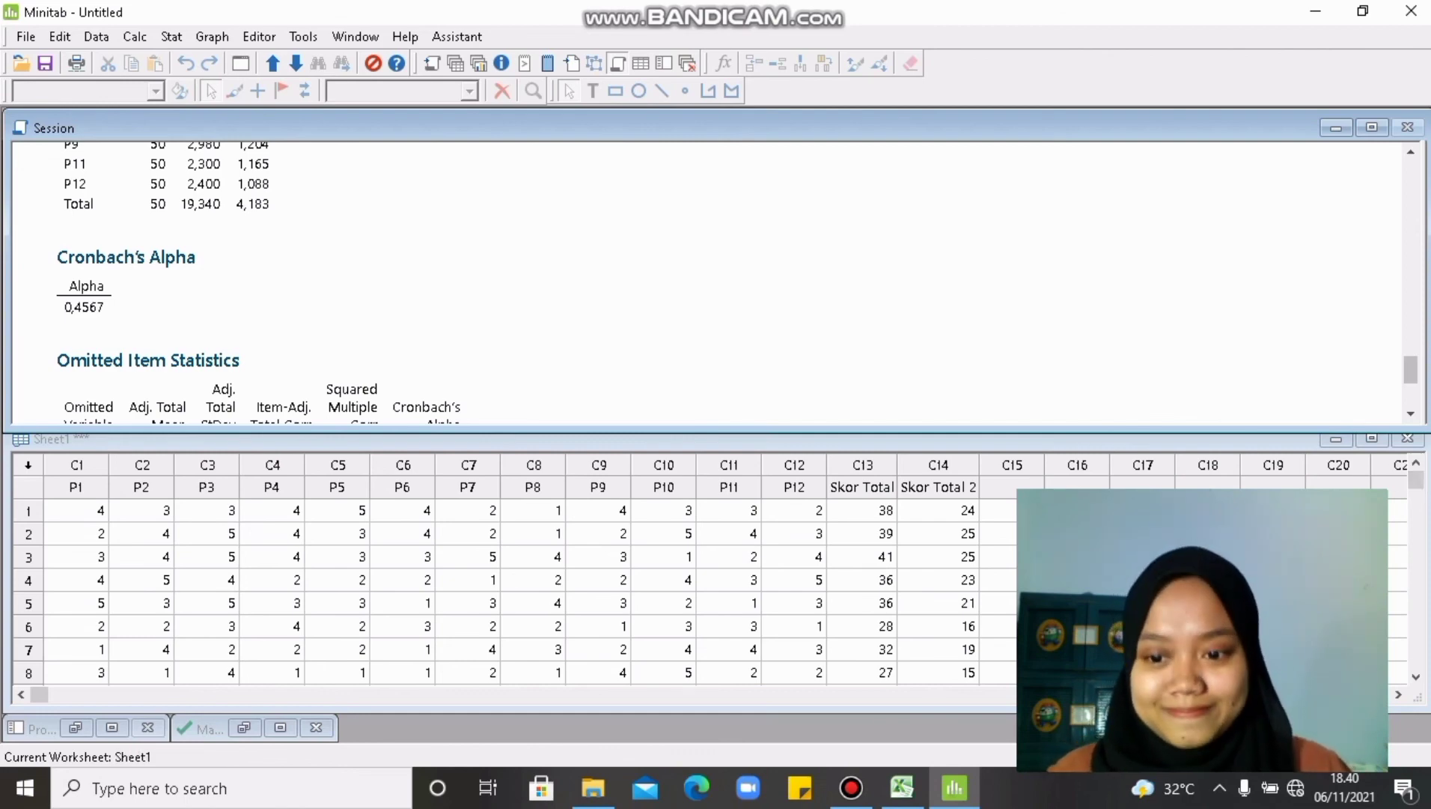